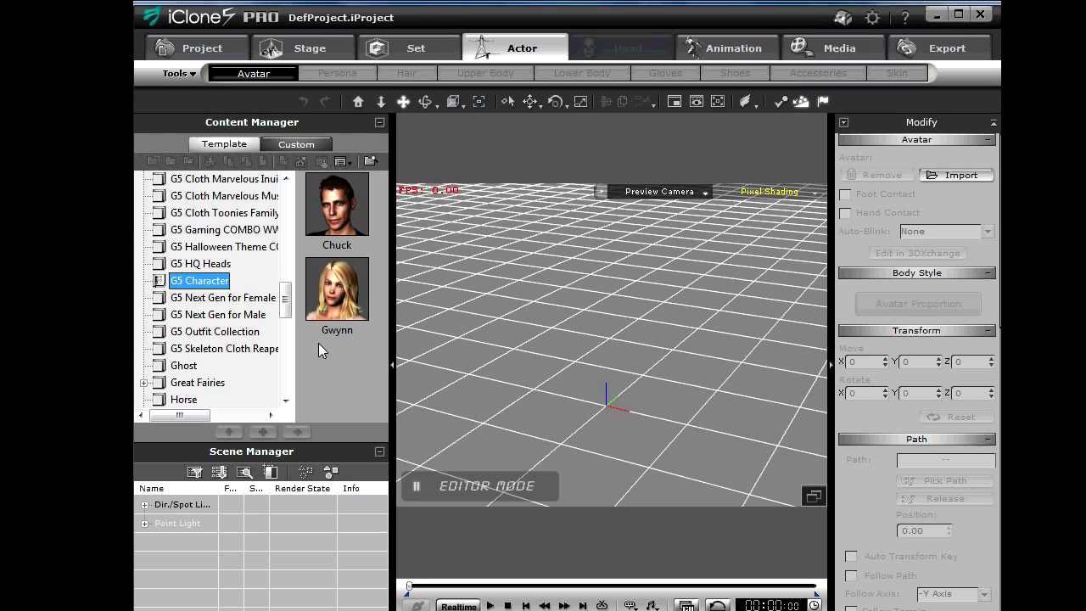
# Drag the Chuck avatar from the G5 Character templates into the 3D viewport
pyautogui.moveTo(336, 208)
pyautogui.mouseDown()
pyautogui.moveTo(632, 469)
pyautogui.moveTo(612, 462)
pyautogui.mouseUp()
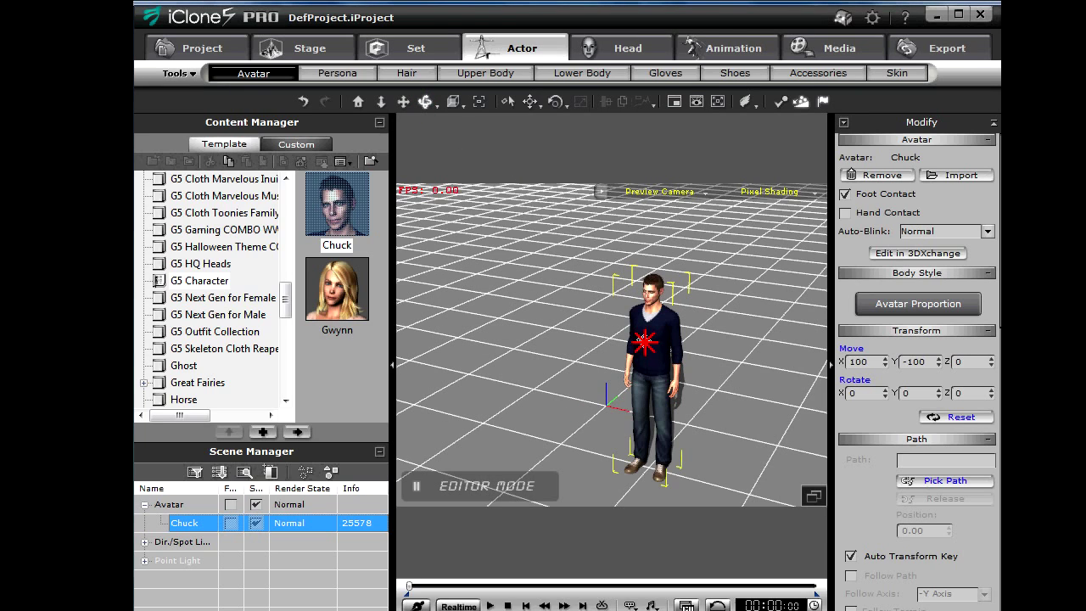
pyautogui.moveTo(638, 344); pyautogui.dragTo(639, 346, button='right')
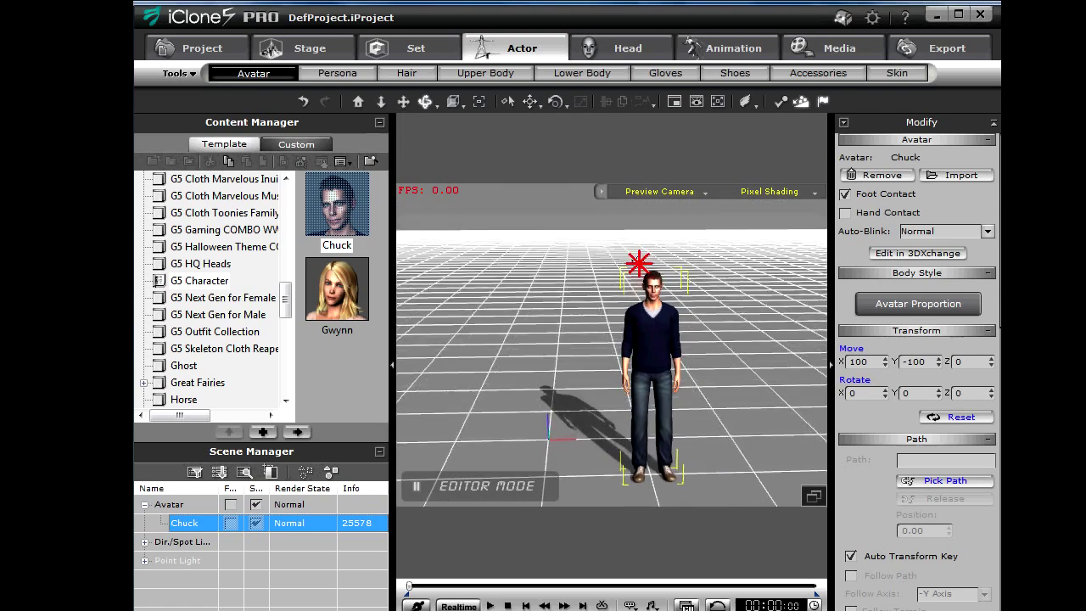
# Orbit, pan and zoom the camera until Chuck's head and chest fill the view frontally
pyautogui.moveTo(639, 346); pyautogui.dragTo(635, 203, button='right')
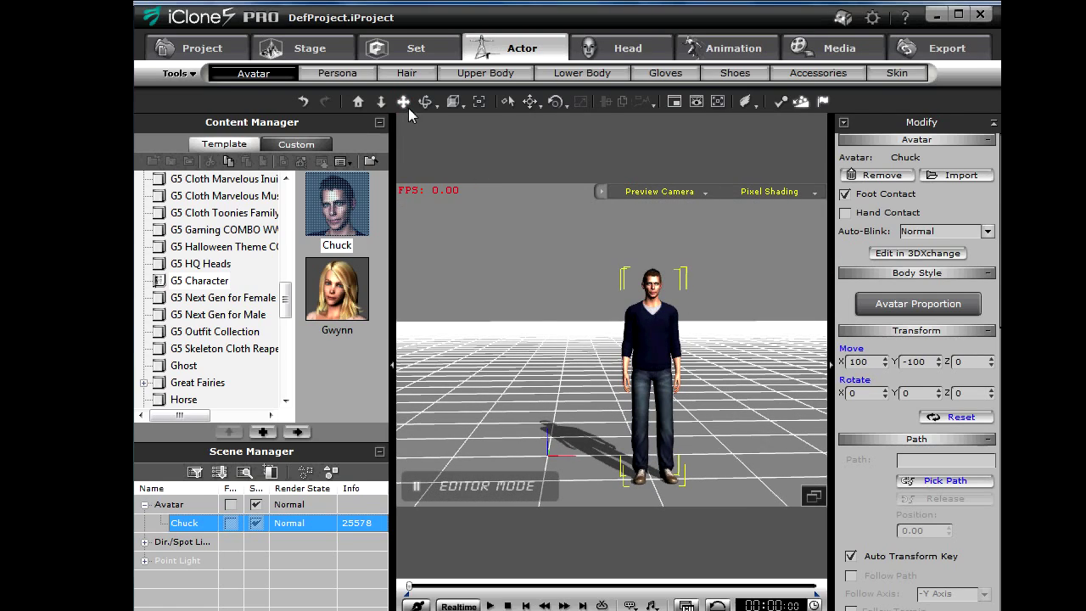
pyautogui.moveTo(642, 356); pyautogui.dragTo(595, 393, button='middle')
pyautogui.scroll(1, 594, 393)
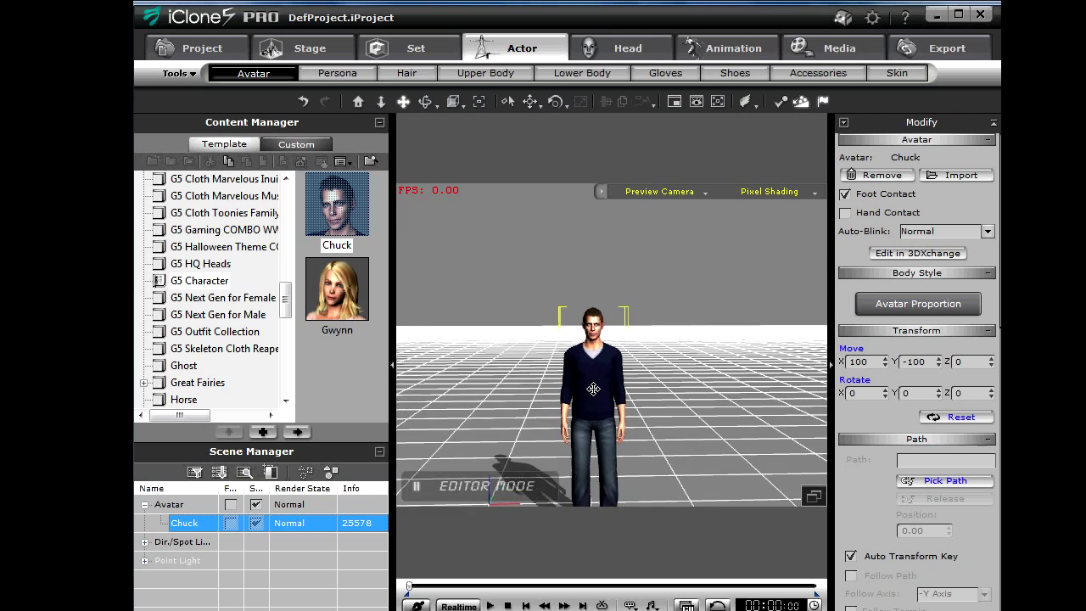
pyautogui.scroll(2, 567, 395)
pyautogui.scroll(2, 565, 383)
pyautogui.scroll(2, 560, 386)
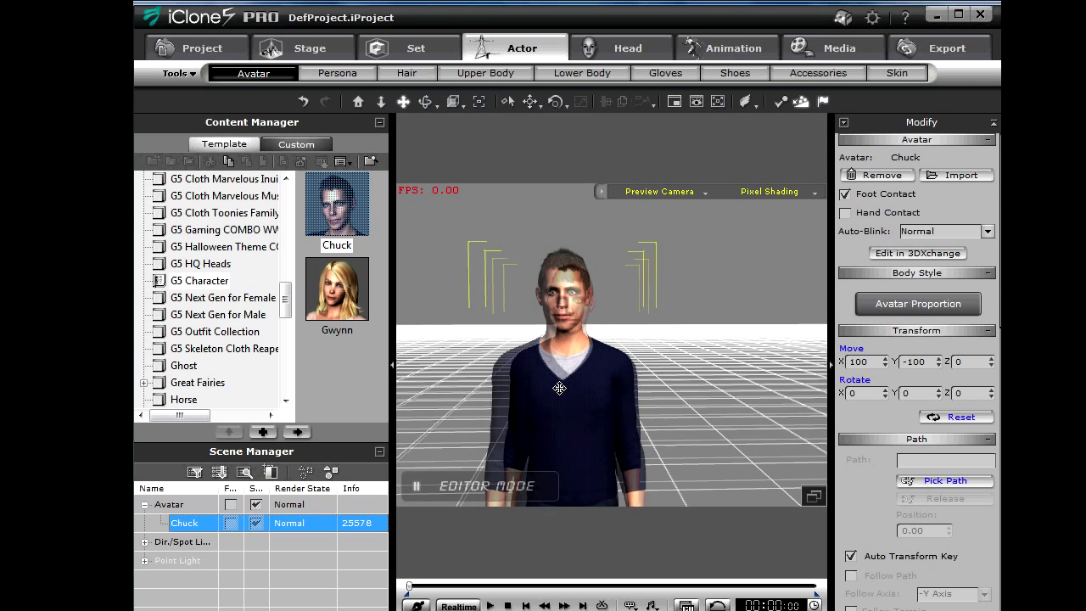
pyautogui.scroll(2, 557, 388)
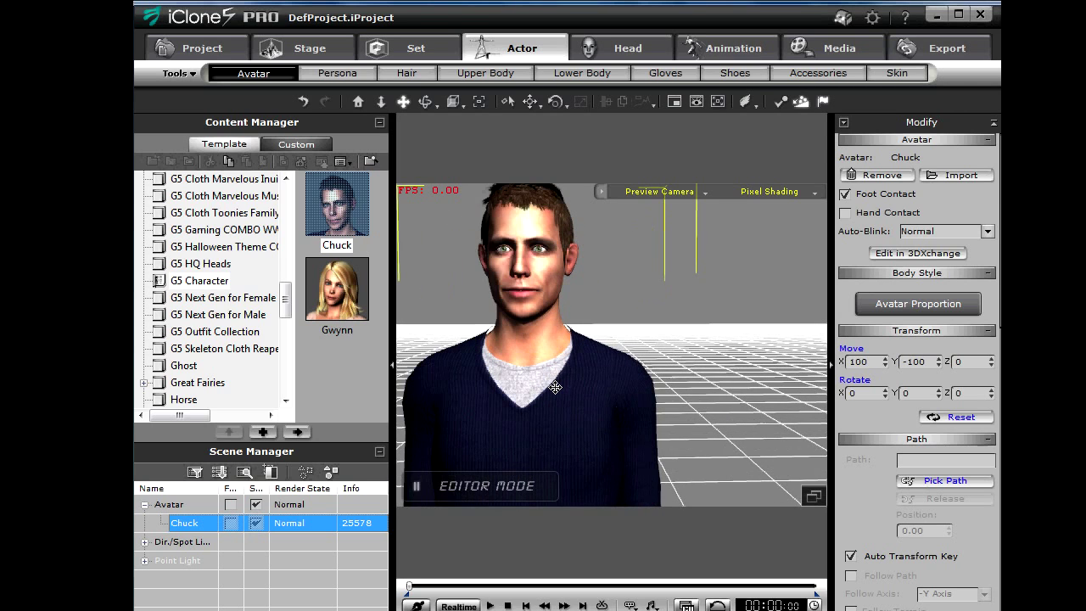
pyautogui.moveTo(555, 382)
pyautogui.mouseDown(button='right')
pyautogui.moveTo(636, 436)
pyautogui.moveTo(618, 436)
pyautogui.mouseUp(button='right')
pyautogui.scroll(-1, 619, 436)
pyautogui.scroll(-1, 618, 436)
pyautogui.scroll(-1, 619, 436)
pyautogui.scroll(-2, 622, 435)
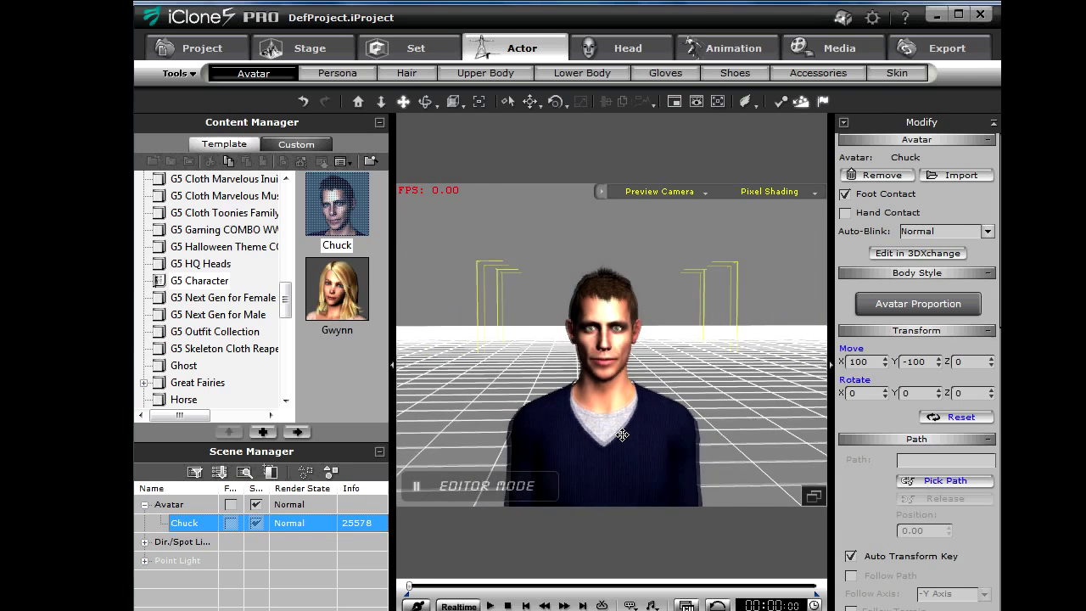
pyautogui.scroll(2, 622, 435)
pyautogui.scroll(-1, 621, 437)
pyautogui.scroll(1, 621, 434)
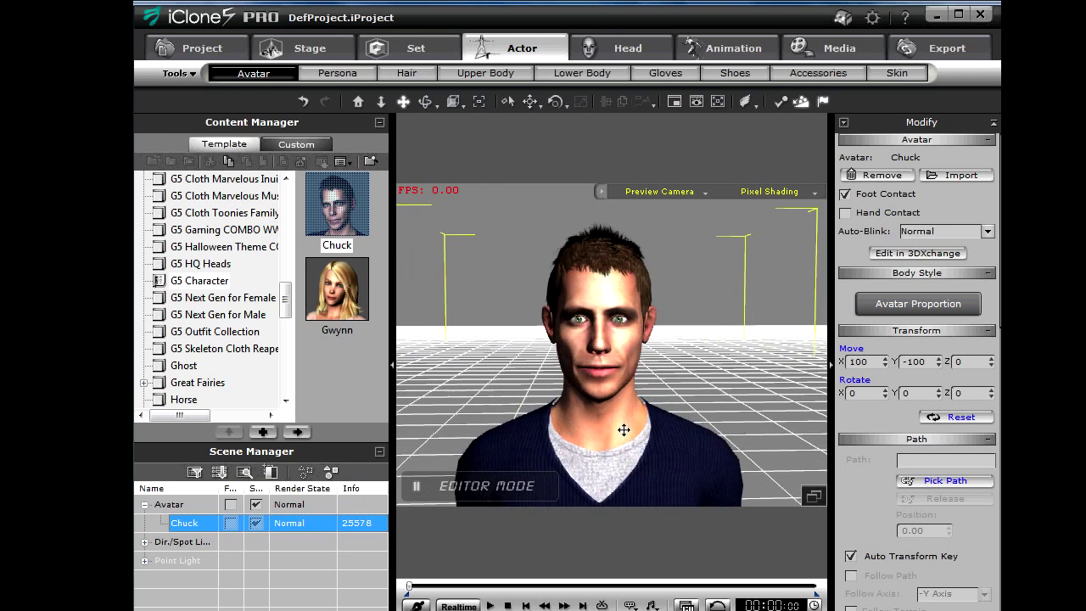
pyautogui.scroll(1, 624, 430)
pyautogui.scroll(1, 623, 427)
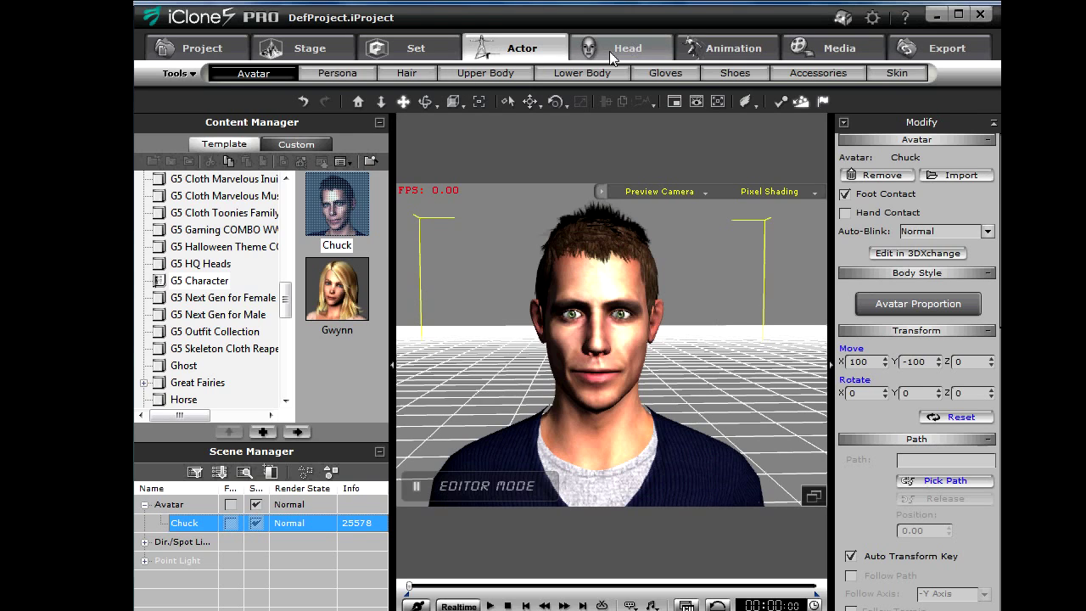
# From the Head tab's Load Image, open the Mr. Bean JPEG from the Desktop (Plocha)
pyautogui.click(624, 48)
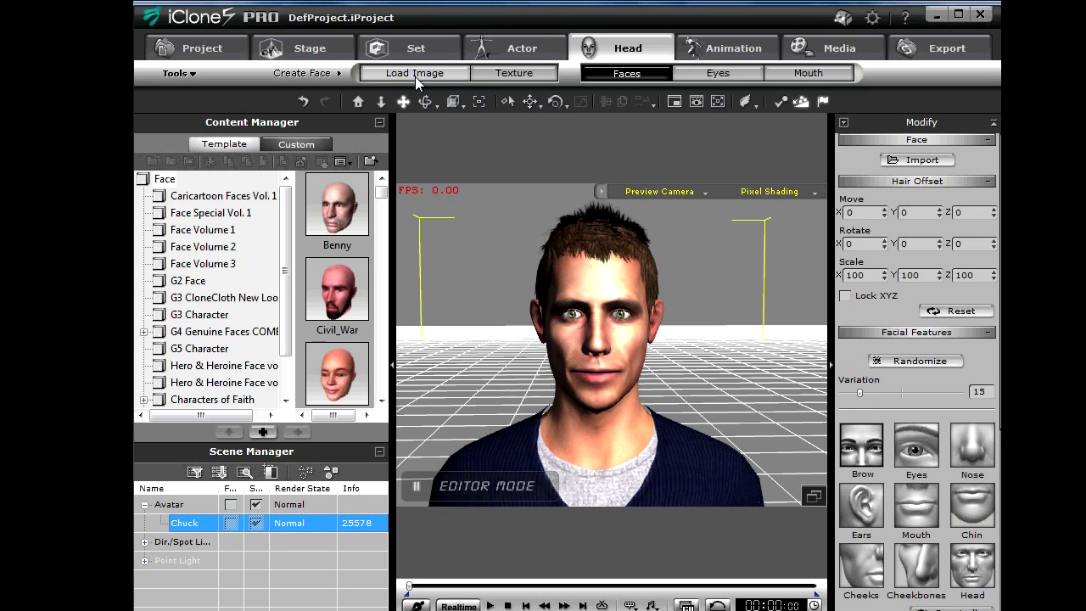
pyautogui.click(419, 77)
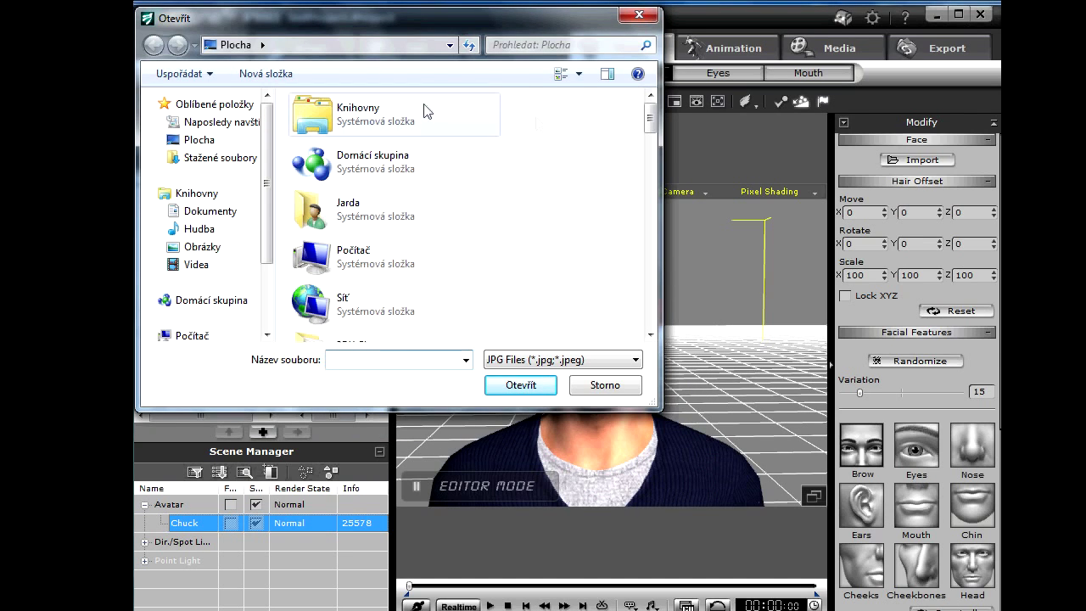
pyautogui.click(195, 141)
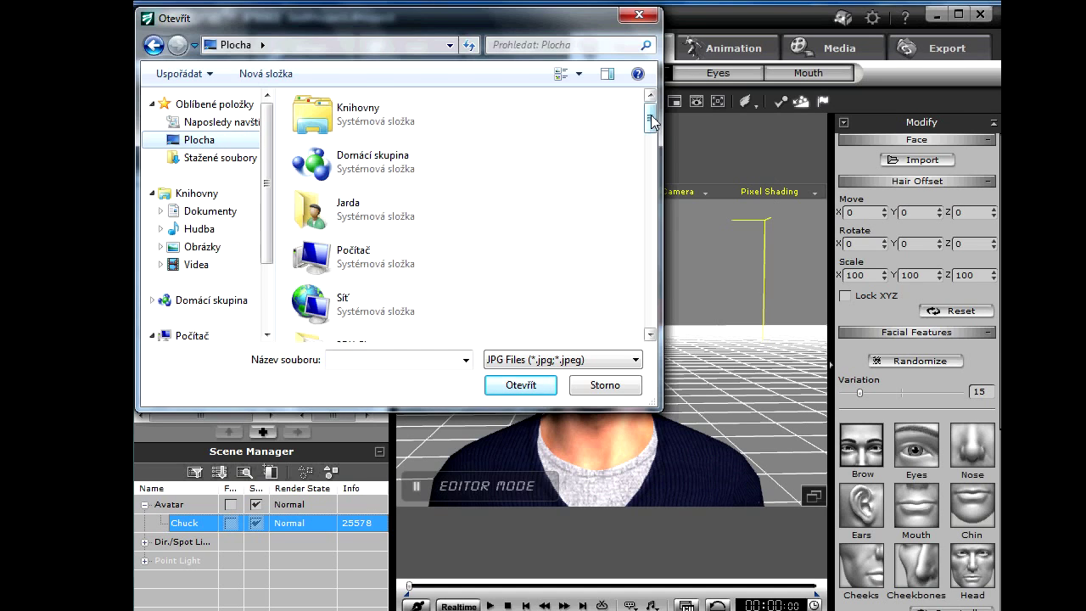
pyautogui.moveTo(650, 115); pyautogui.dragTo(643, 321)
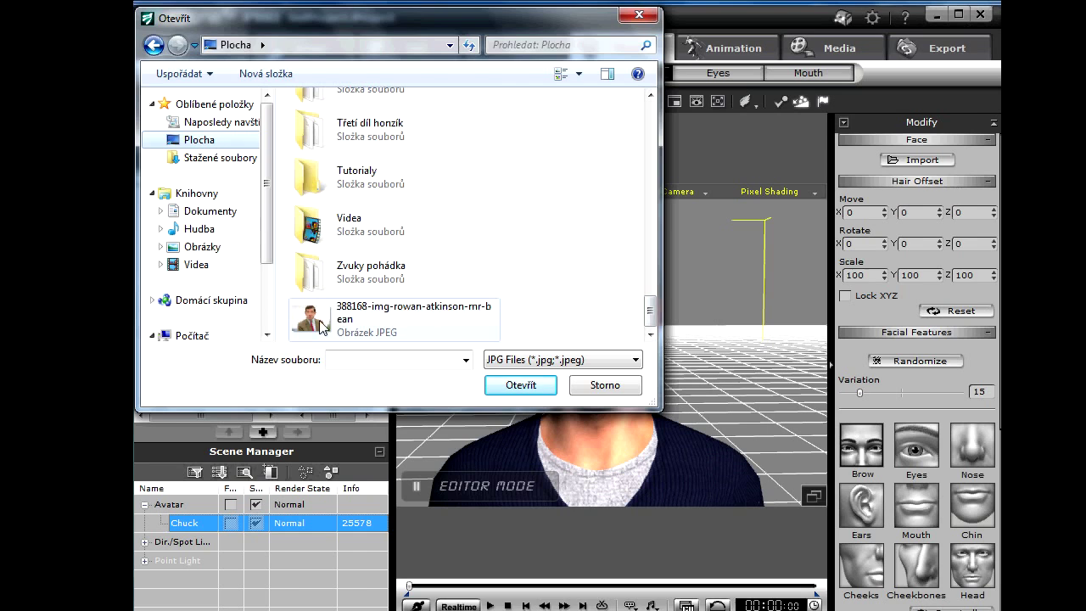
pyautogui.click(324, 327)
pyautogui.click(530, 385)
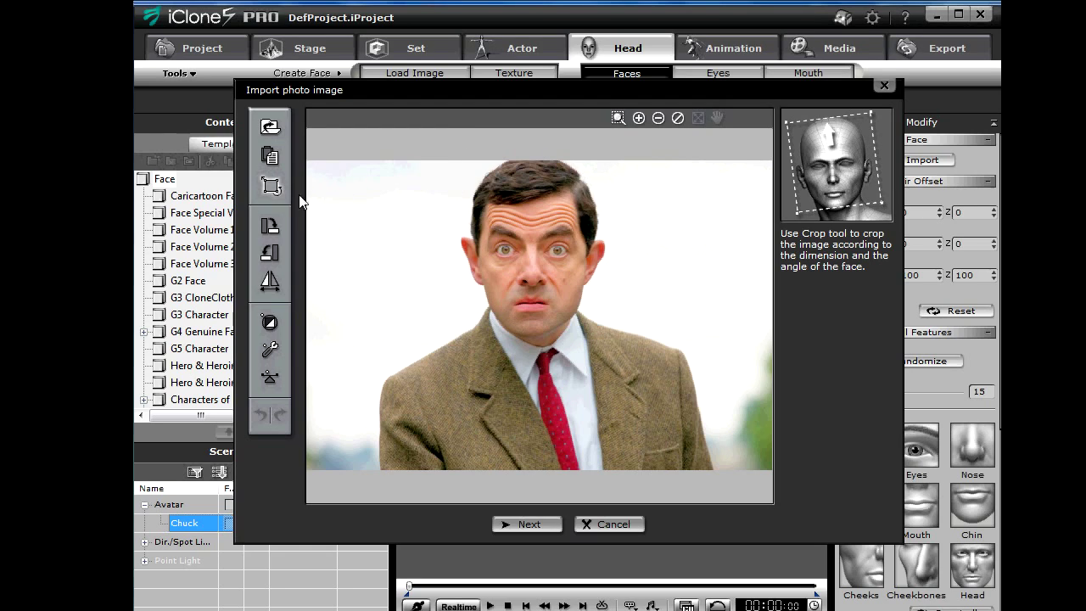
# Draw a crop box over Mr. Bean's face with the Crop tool
pyautogui.click(267, 184)
pyautogui.moveTo(458, 161)
pyautogui.mouseDown()
pyautogui.moveTo(463, 324)
pyautogui.moveTo(608, 358)
pyautogui.mouseUp()
pyautogui.moveTo(608, 357); pyautogui.dragTo(607, 356)
pyautogui.moveTo(462, 166); pyautogui.dragTo(465, 168)
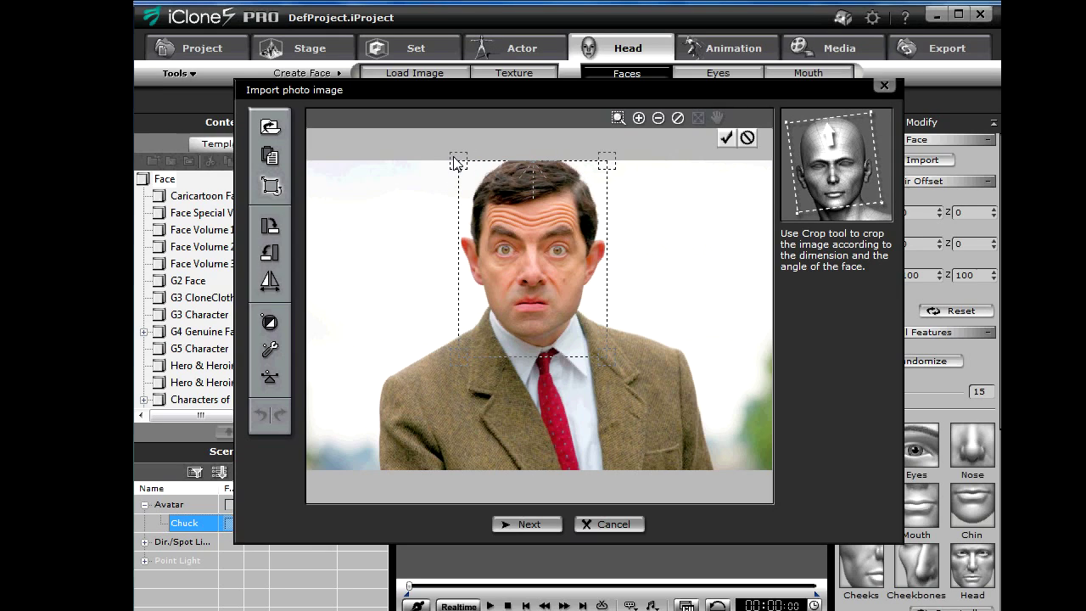
# Tilt the crop box to match the head, shorten it to the chin, and accept
pyautogui.click(455, 160)
pyautogui.moveTo(459, 164); pyautogui.dragTo(450, 170)
pyautogui.moveTo(449, 167); pyautogui.dragTo(454, 167)
pyautogui.moveTo(454, 168); pyautogui.dragTo(457, 169)
pyautogui.moveTo(604, 354); pyautogui.dragTo(607, 343)
pyautogui.click(528, 524)
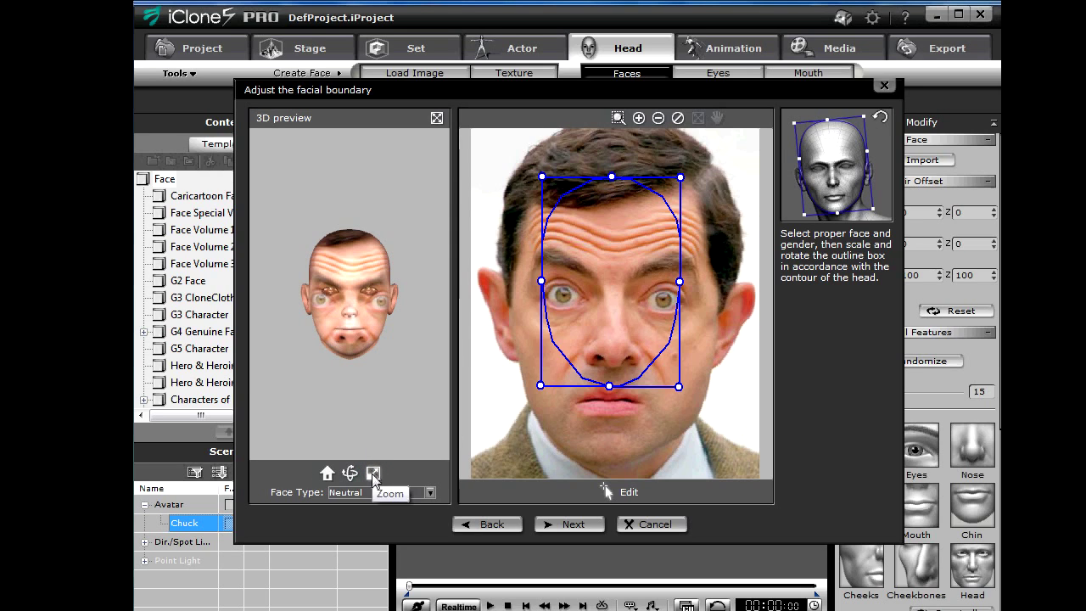
# Enlarge the 3D preview and stretch the outline above the hair, down to the chin, and wider
pyautogui.moveTo(374, 472)
pyautogui.mouseDown()
pyautogui.moveTo(390, 356)
pyautogui.moveTo(399, 407)
pyautogui.moveTo(404, 266)
pyautogui.moveTo(407, 450)
pyautogui.moveTo(391, 287)
pyautogui.moveTo(396, 417)
pyautogui.moveTo(396, 361)
pyautogui.moveTo(404, 392)
pyautogui.mouseUp()
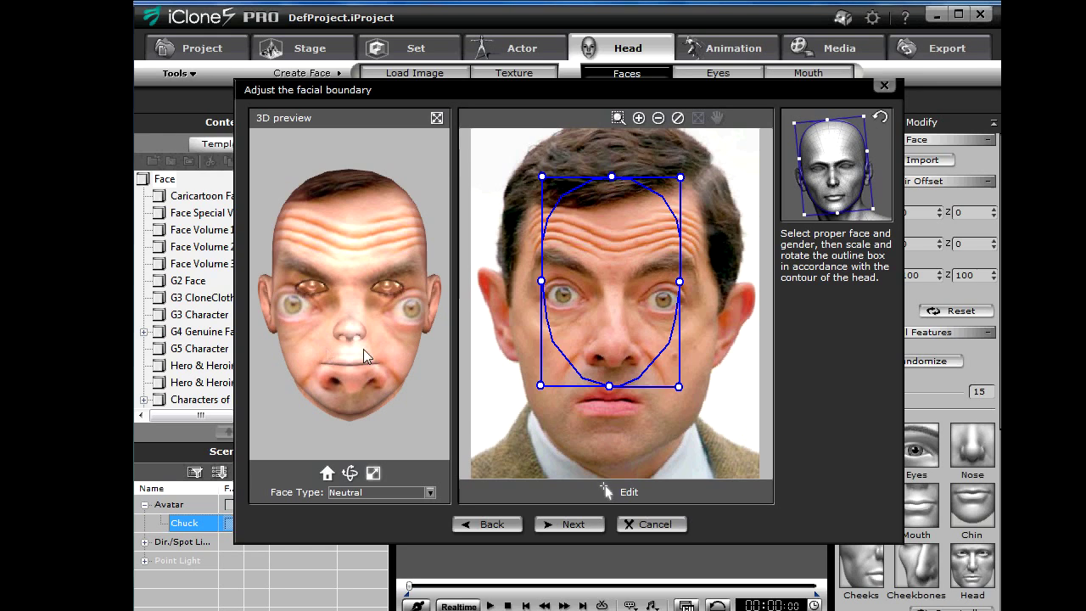
pyautogui.moveTo(609, 386); pyautogui.dragTo(608, 466)
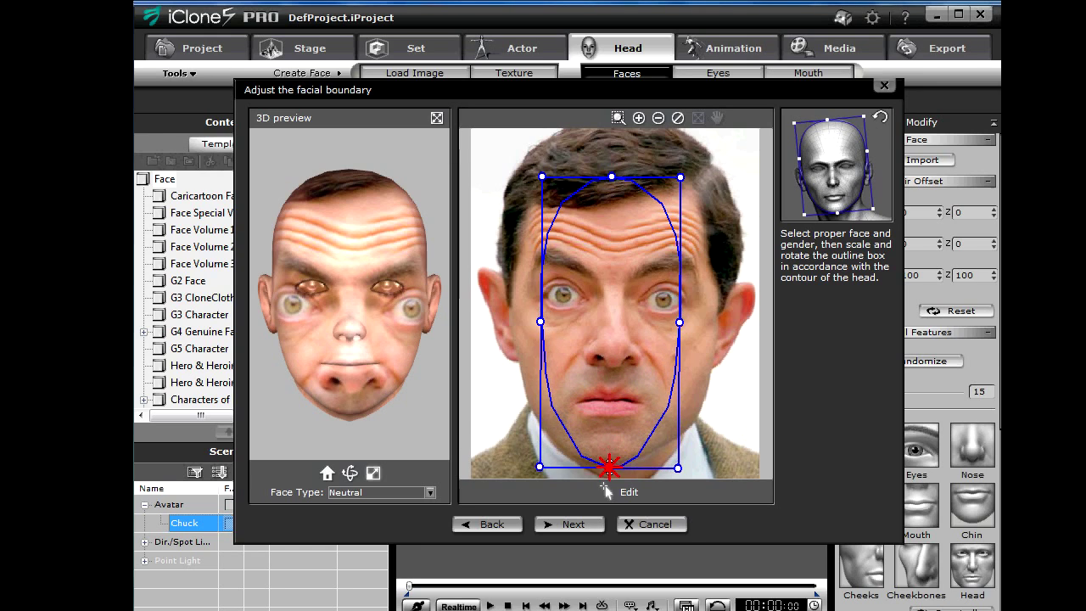
pyautogui.moveTo(611, 176); pyautogui.dragTo(611, 129)
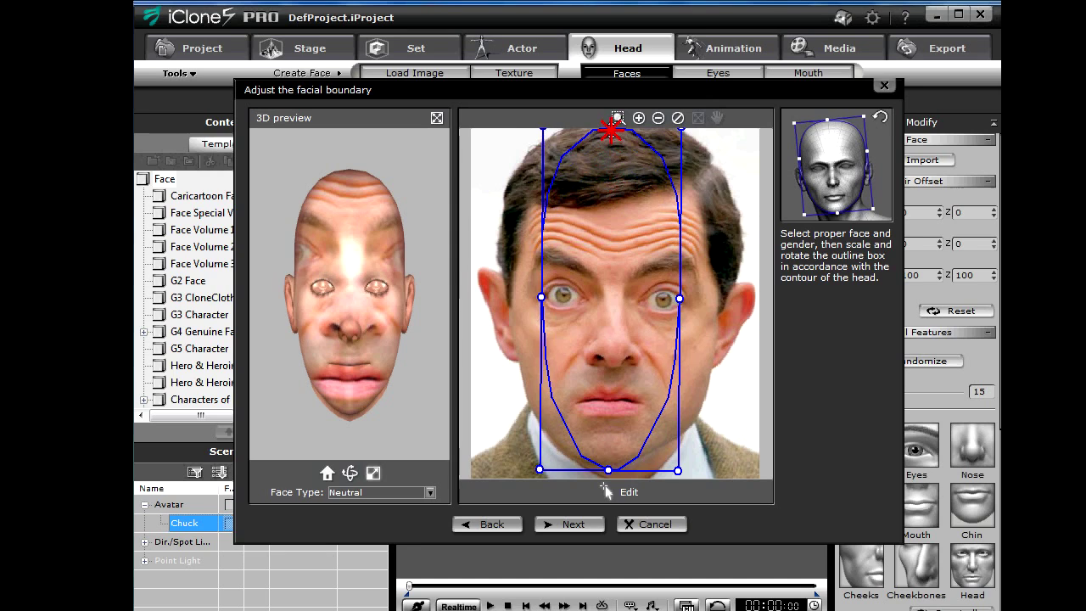
pyautogui.moveTo(679, 298); pyautogui.dragTo(722, 301)
pyautogui.moveTo(538, 297); pyautogui.dragTo(509, 298)
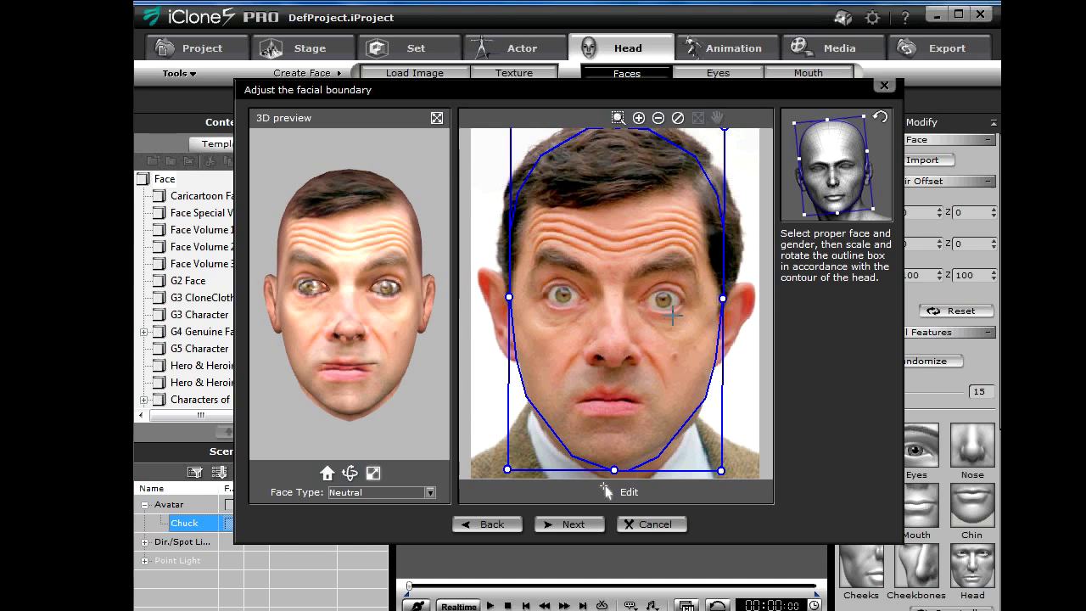
# Fine-tune the outline's right edge and chin point, then move to the facial angle step
pyautogui.click(722, 276)
pyautogui.moveTo(722, 289); pyautogui.dragTo(719, 288)
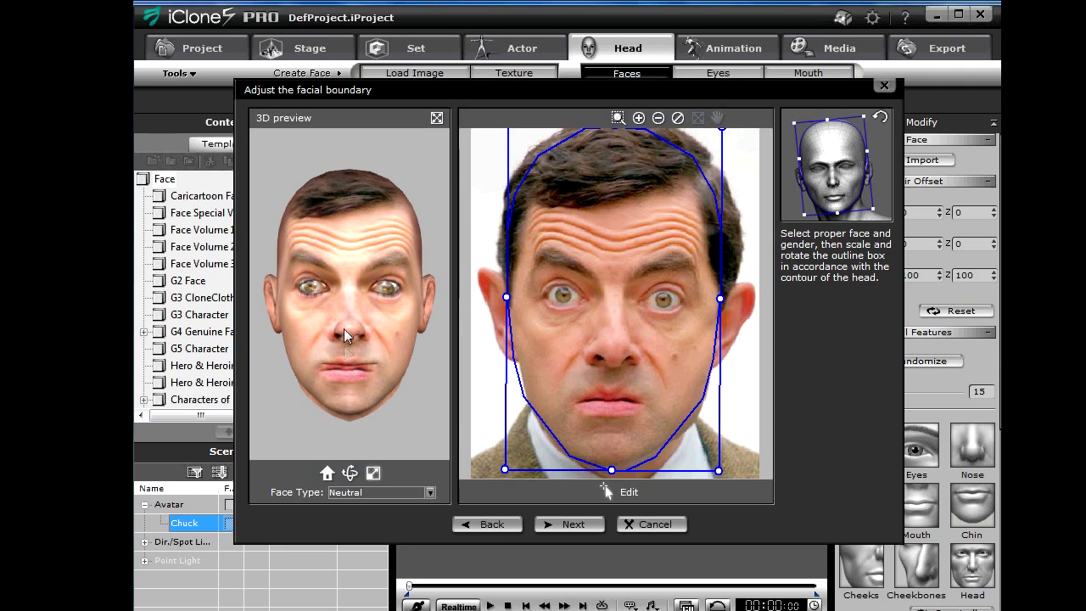
pyautogui.moveTo(611, 470); pyautogui.dragTo(612, 474)
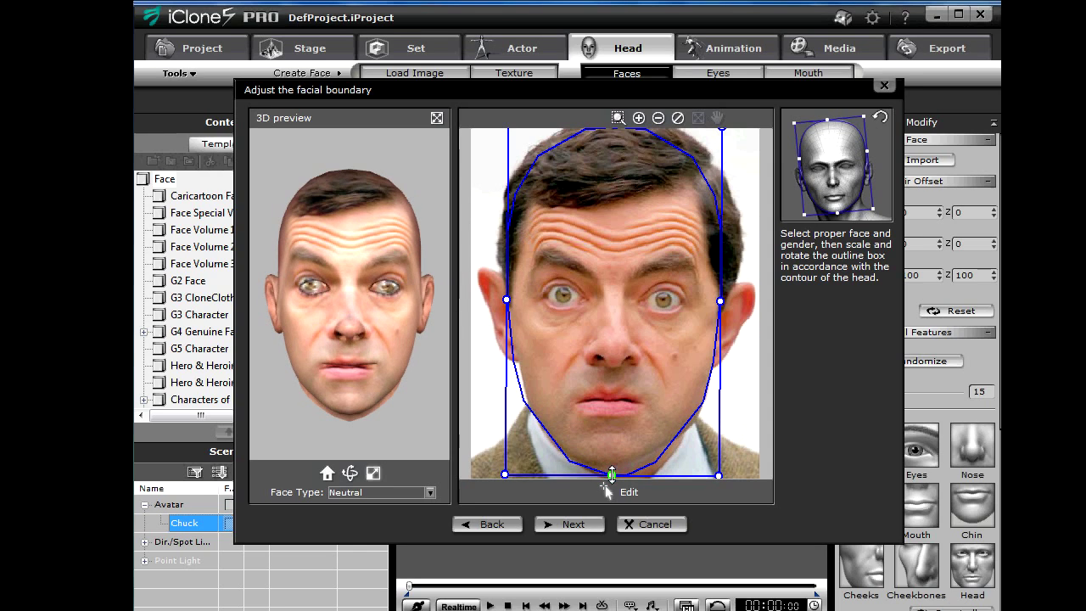
pyautogui.click(612, 473)
pyautogui.moveTo(611, 474); pyautogui.dragTo(612, 477)
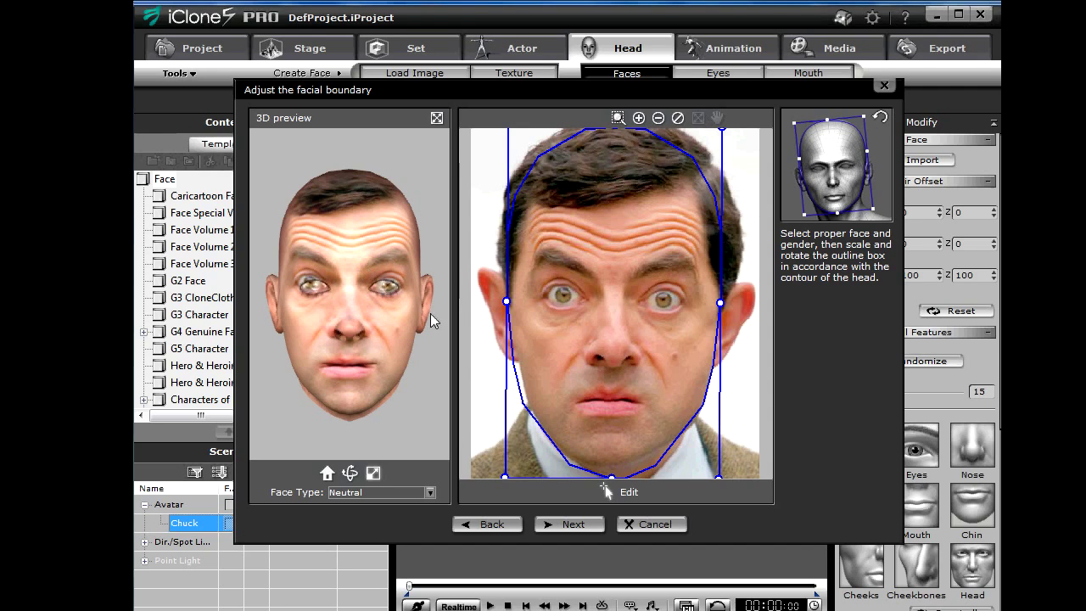
pyautogui.click(573, 524)
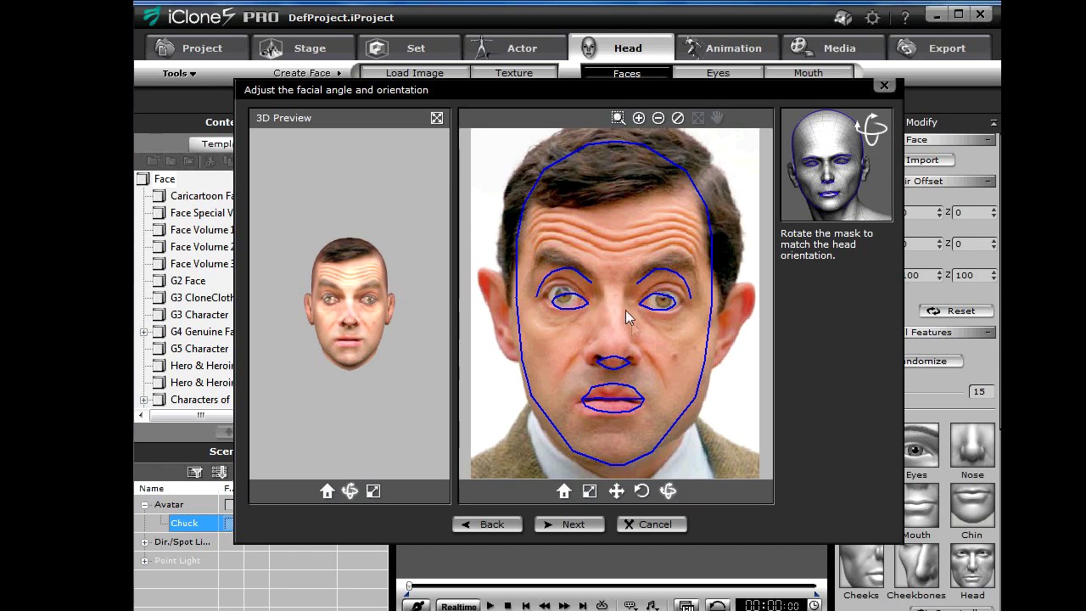
# Rotate, stretch and shift the blue face mask onto Mr. Bean's features, then continue
pyautogui.moveTo(617, 327)
pyautogui.mouseDown()
pyautogui.moveTo(615, 421)
pyautogui.moveTo(612, 319)
pyautogui.moveTo(614, 394)
pyautogui.moveTo(609, 330)
pyautogui.moveTo(611, 403)
pyautogui.moveTo(622, 308)
pyautogui.moveTo(613, 364)
pyautogui.moveTo(619, 338)
pyautogui.moveTo(650, 388)
pyautogui.mouseUp()
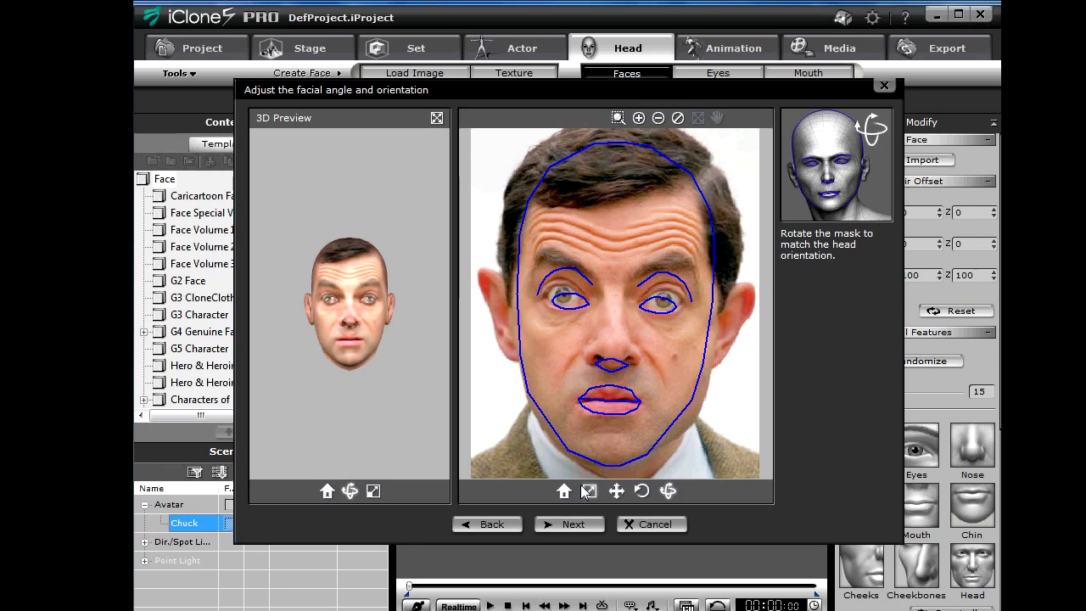
pyautogui.click(590, 492)
pyautogui.moveTo(662, 382); pyautogui.dragTo(663, 344)
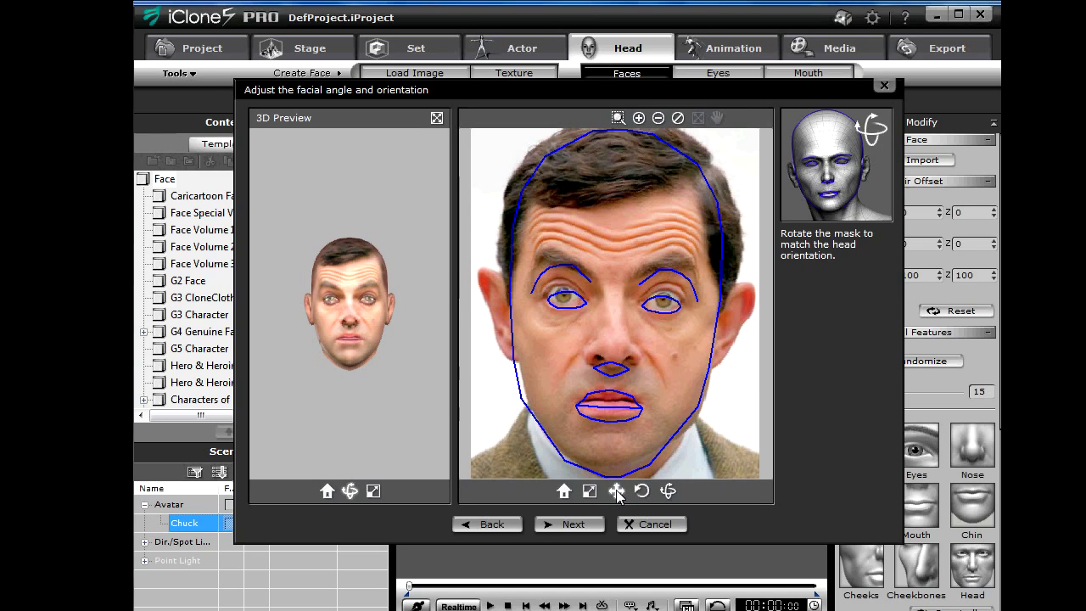
pyautogui.moveTo(643, 375); pyautogui.dragTo(645, 380)
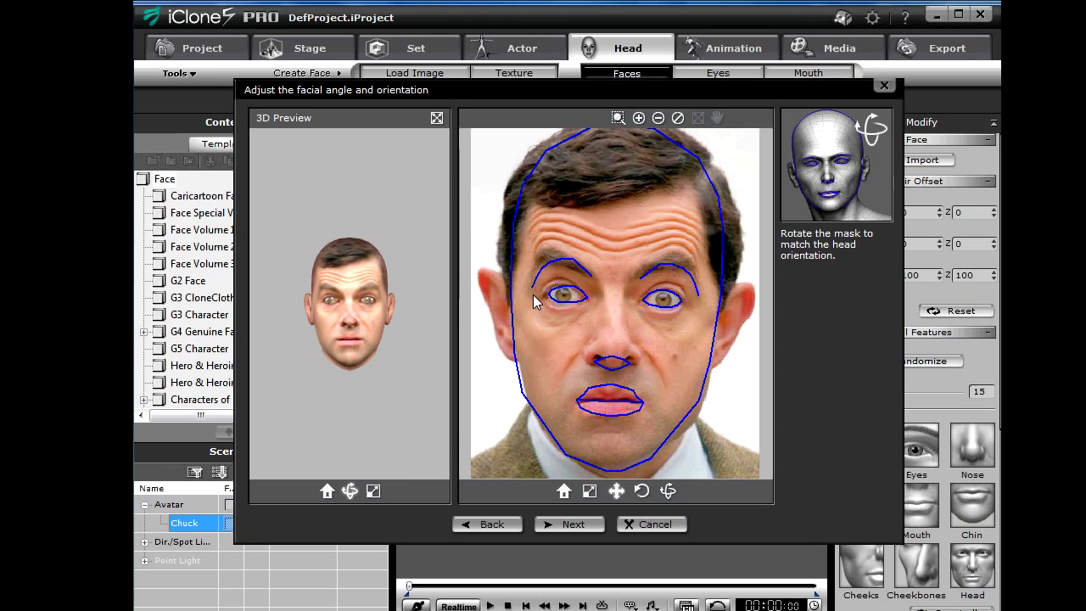
pyautogui.scroll(5, 417, 349)
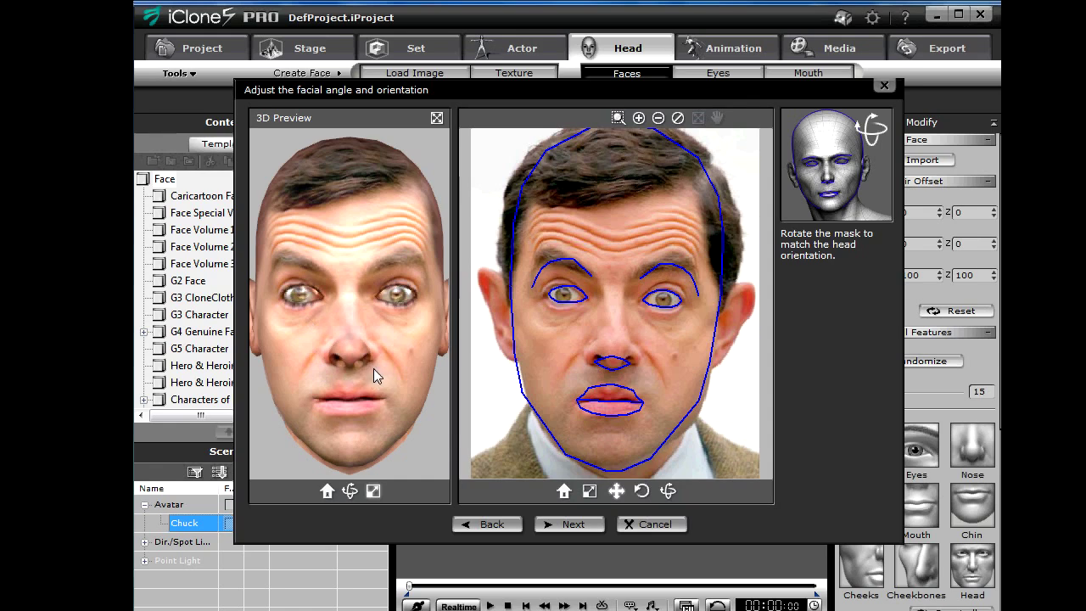
pyautogui.click(571, 526)
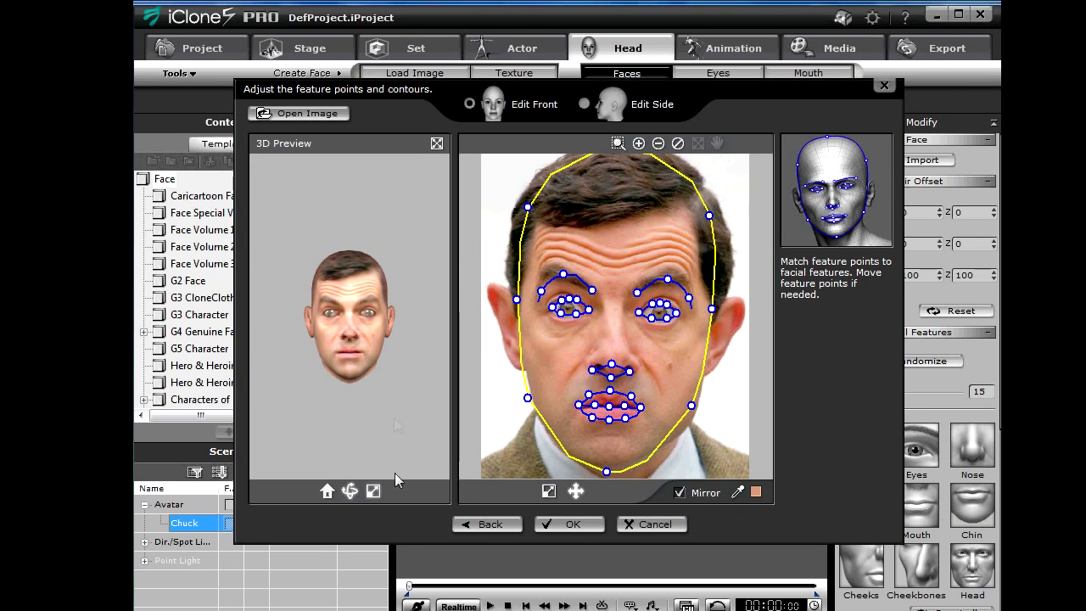
# Zoom in on the eyes and shift the mirrored eye contours onto both eyes
pyautogui.moveTo(397, 449)
pyautogui.mouseDown(button='right')
pyautogui.moveTo(404, 357)
pyautogui.moveTo(411, 362)
pyautogui.mouseUp(button='right')
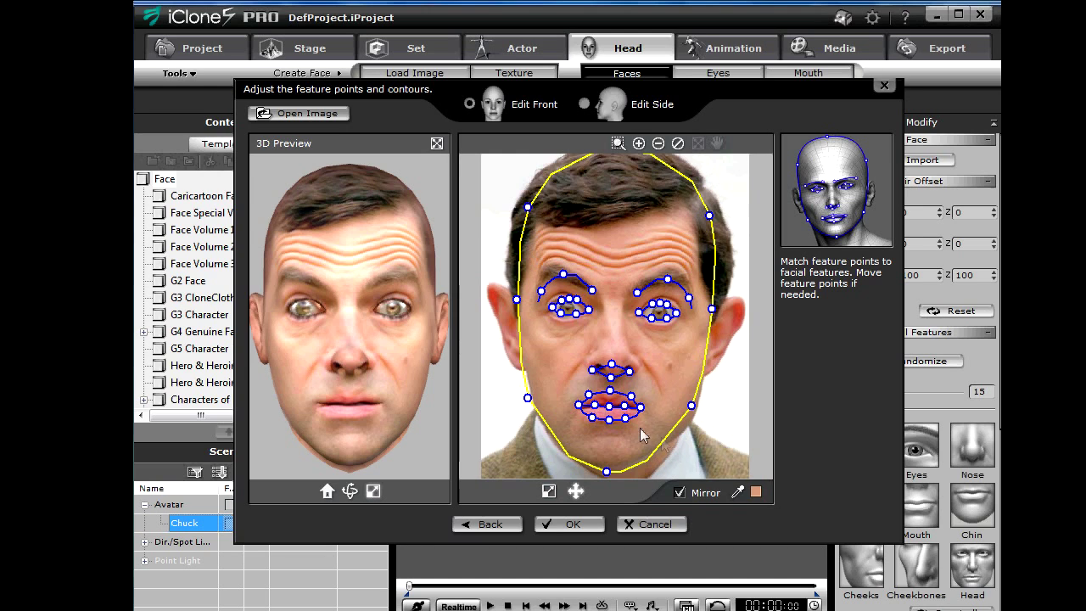
pyautogui.click(640, 144)
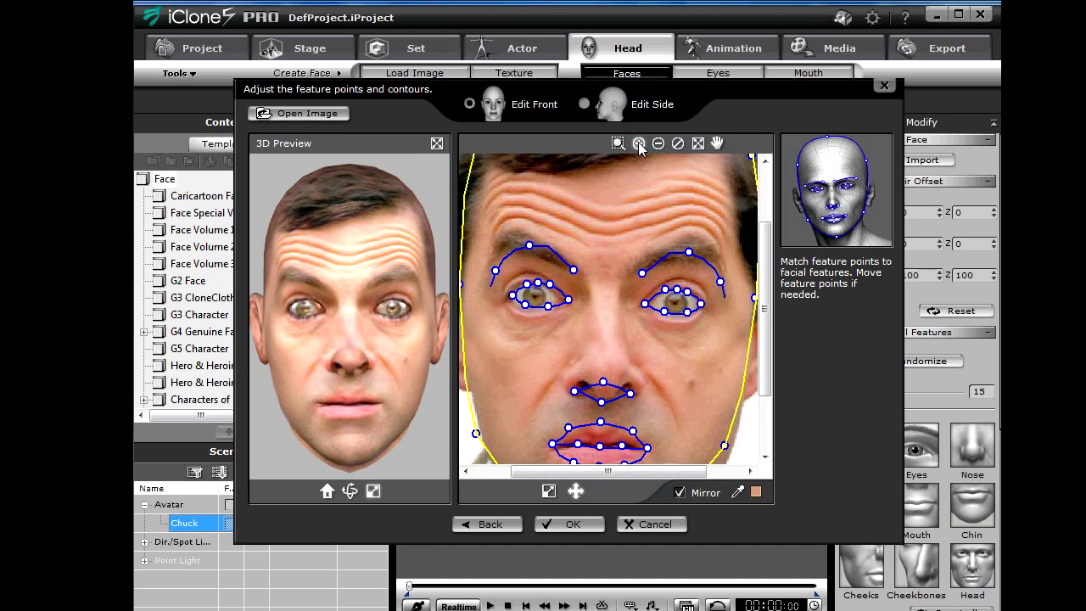
pyautogui.click(639, 144)
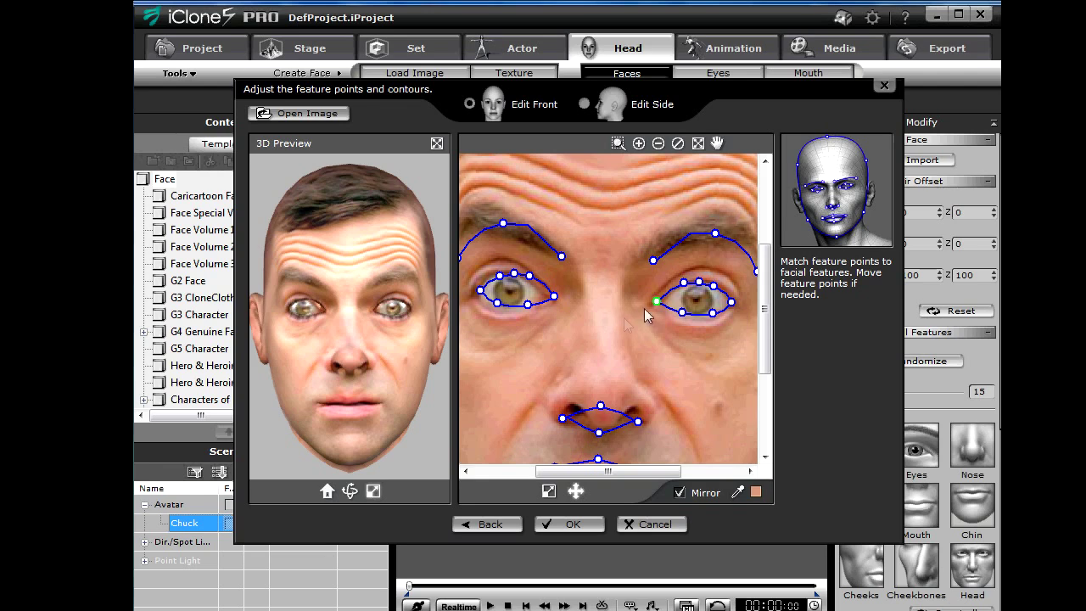
pyautogui.moveTo(670, 297); pyautogui.dragTo(682, 298)
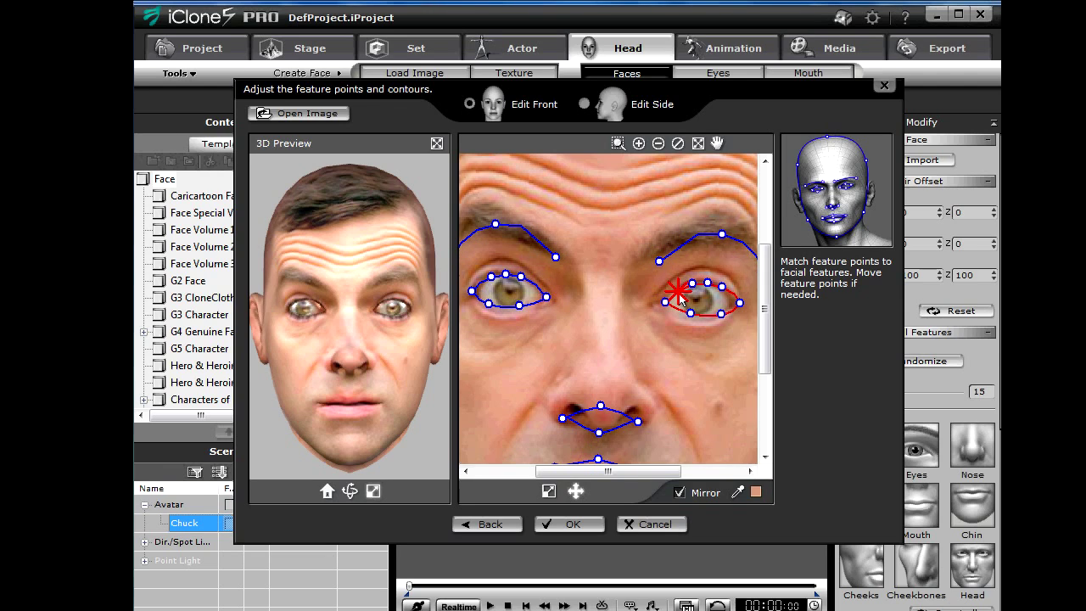
pyautogui.moveTo(680, 297); pyautogui.dragTo(675, 298)
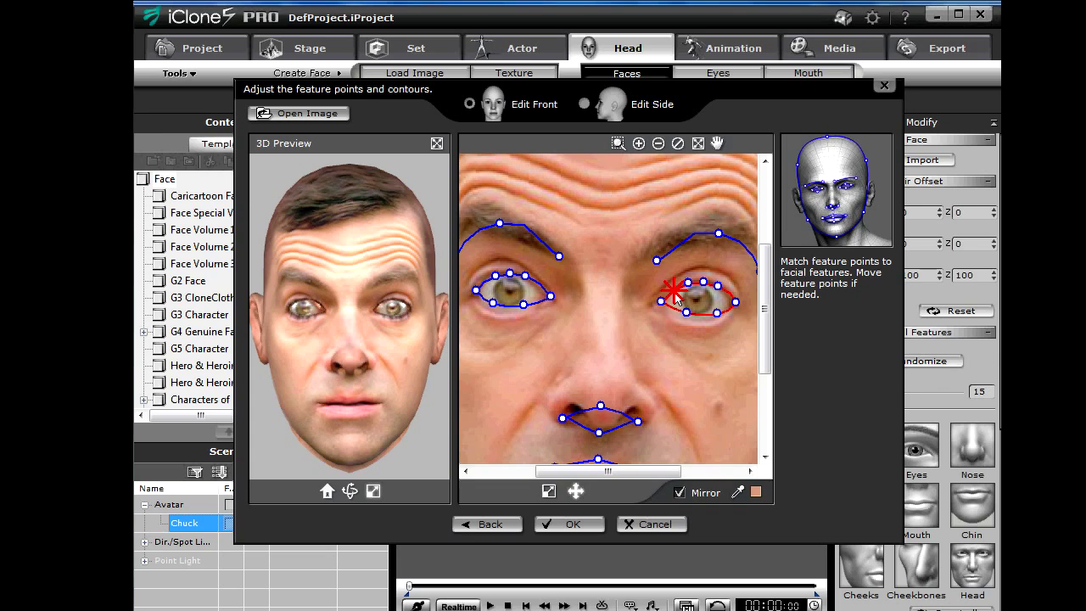
pyautogui.moveTo(676, 298); pyautogui.dragTo(677, 300)
# Turn off Mirror and fit the left eye contour up onto its eyelid
pyautogui.click(681, 493)
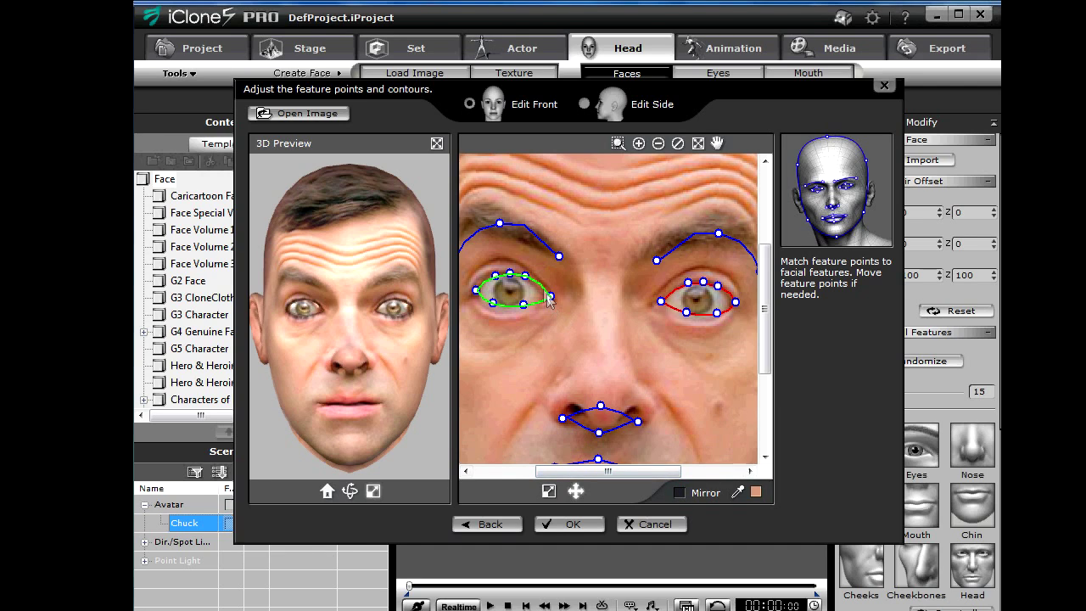
pyautogui.moveTo(540, 290)
pyautogui.mouseDown()
pyautogui.moveTo(531, 286)
pyautogui.moveTo(537, 294)
pyautogui.mouseUp()
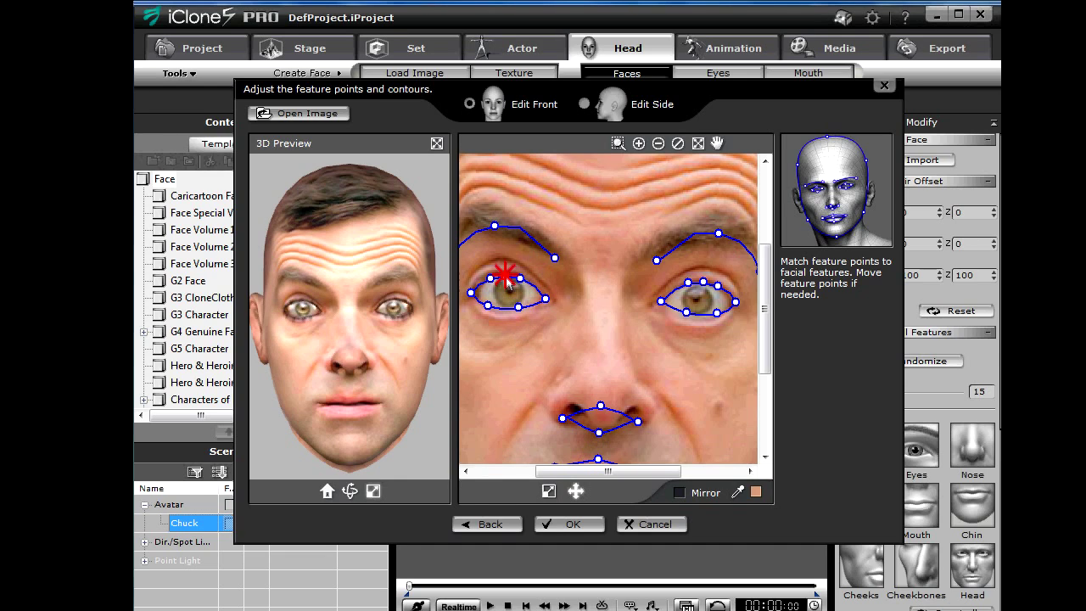
pyautogui.click(505, 275)
pyautogui.moveTo(521, 286); pyautogui.dragTo(522, 281)
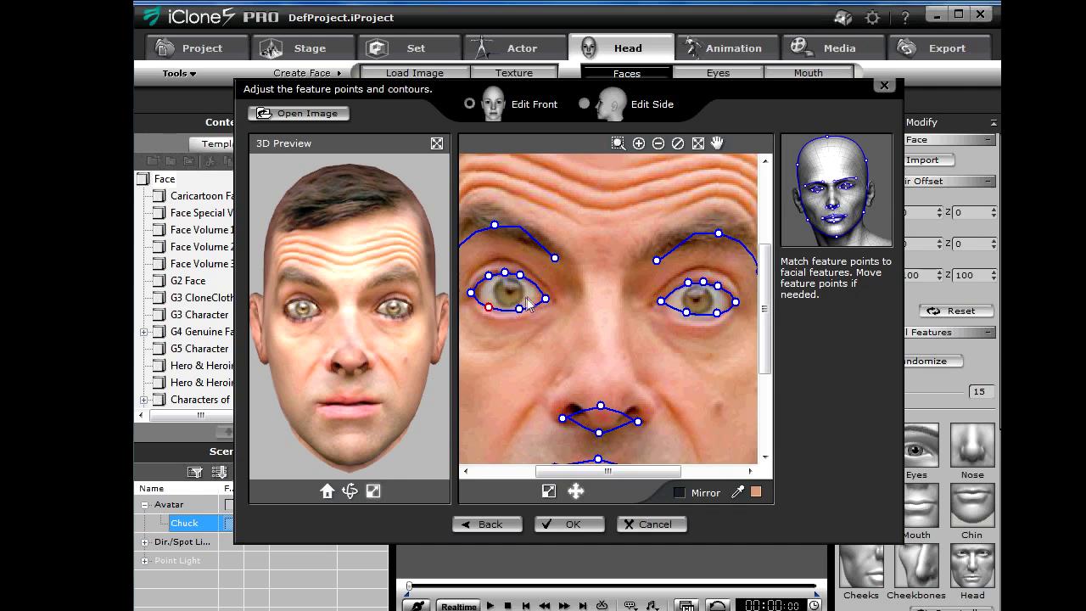
# Adjust the right eye's lower, upper and outer-corner points, then zoom out
pyautogui.click(686, 315)
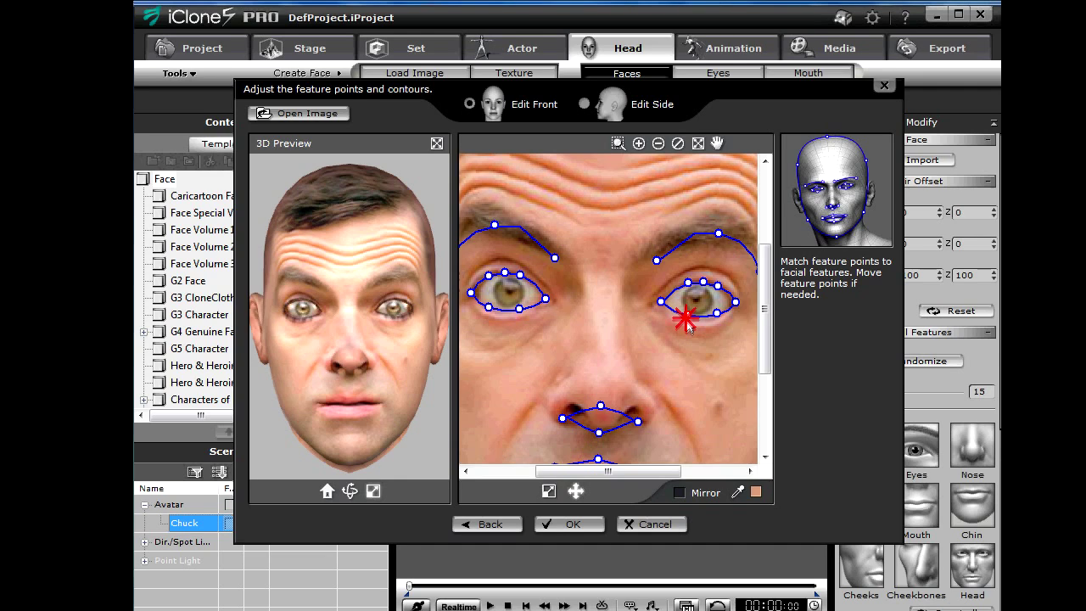
pyautogui.click(715, 313)
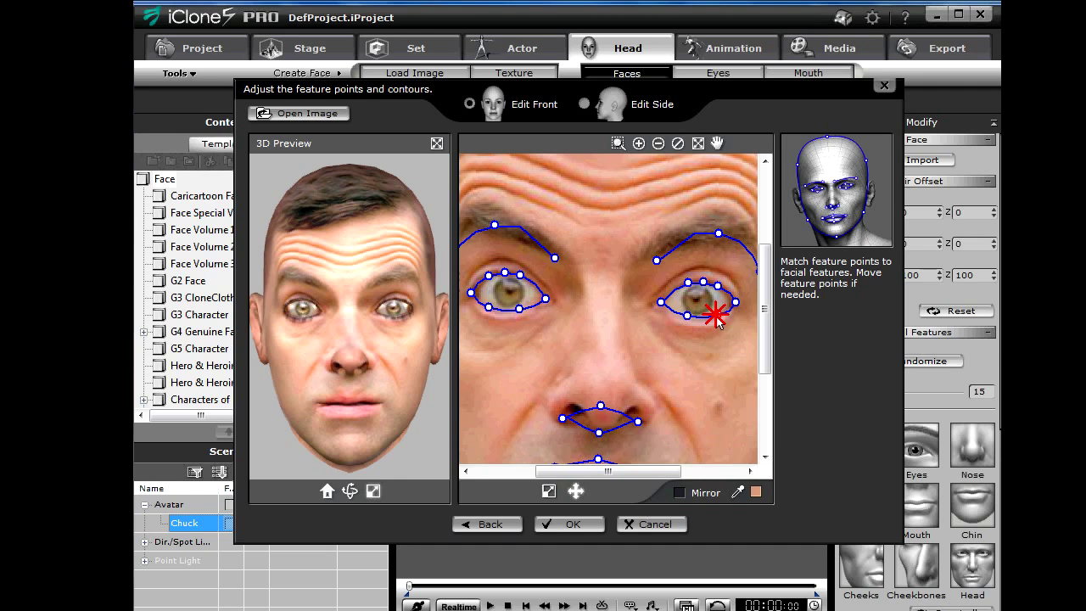
pyautogui.moveTo(718, 287); pyautogui.dragTo(719, 281)
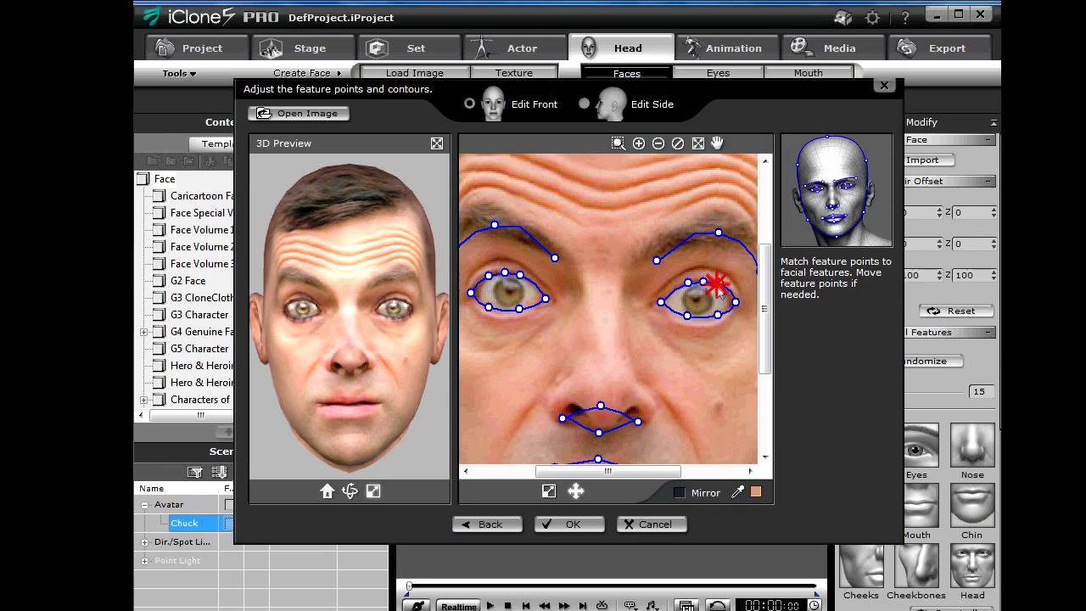
pyautogui.click(704, 281)
pyautogui.click(686, 282)
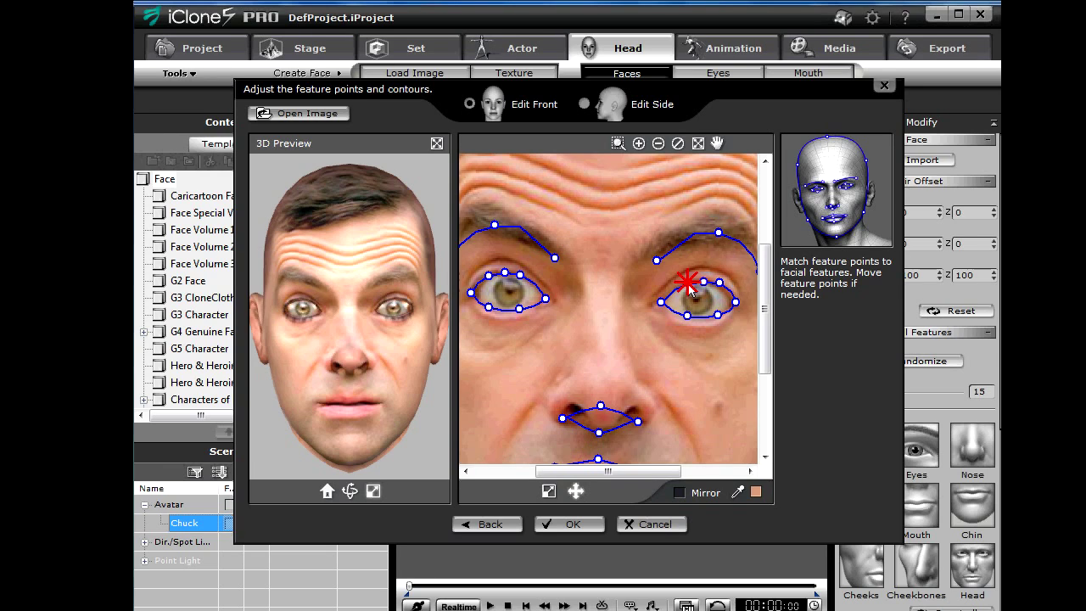
pyautogui.click(734, 304)
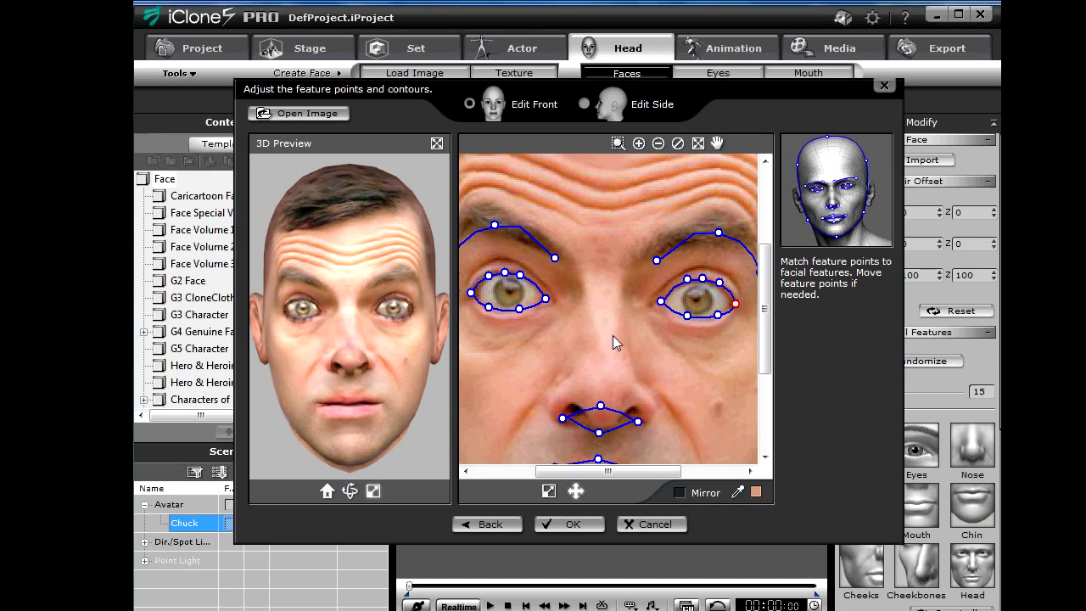
pyautogui.click(658, 143)
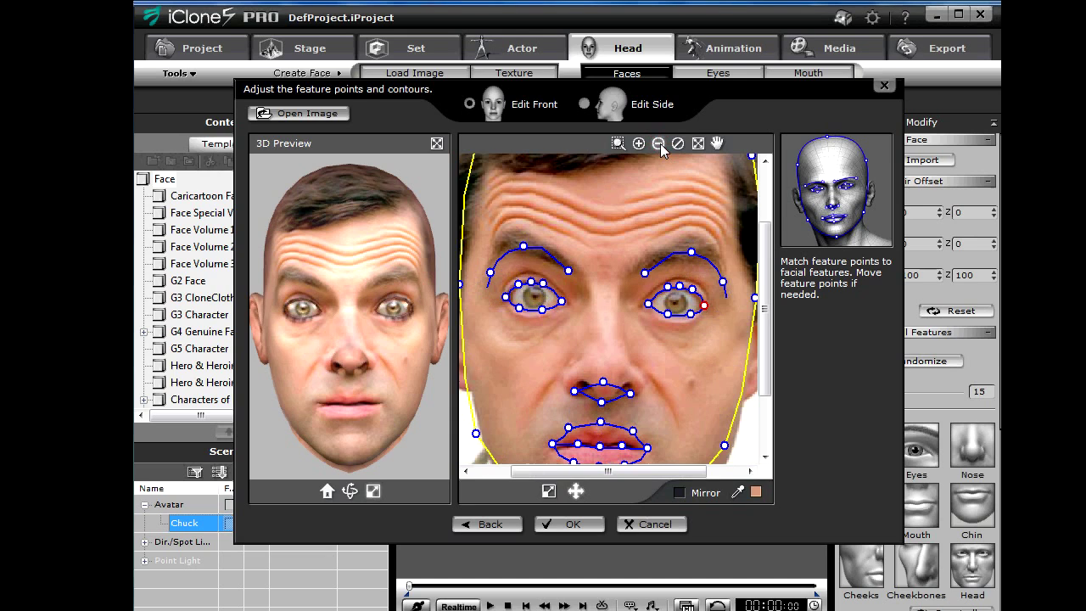
# Align the eyebrow end points with both of Mr. Bean's brows
pyautogui.moveTo(524, 246); pyautogui.dragTo(518, 245)
pyautogui.click(567, 269)
pyautogui.click(490, 271)
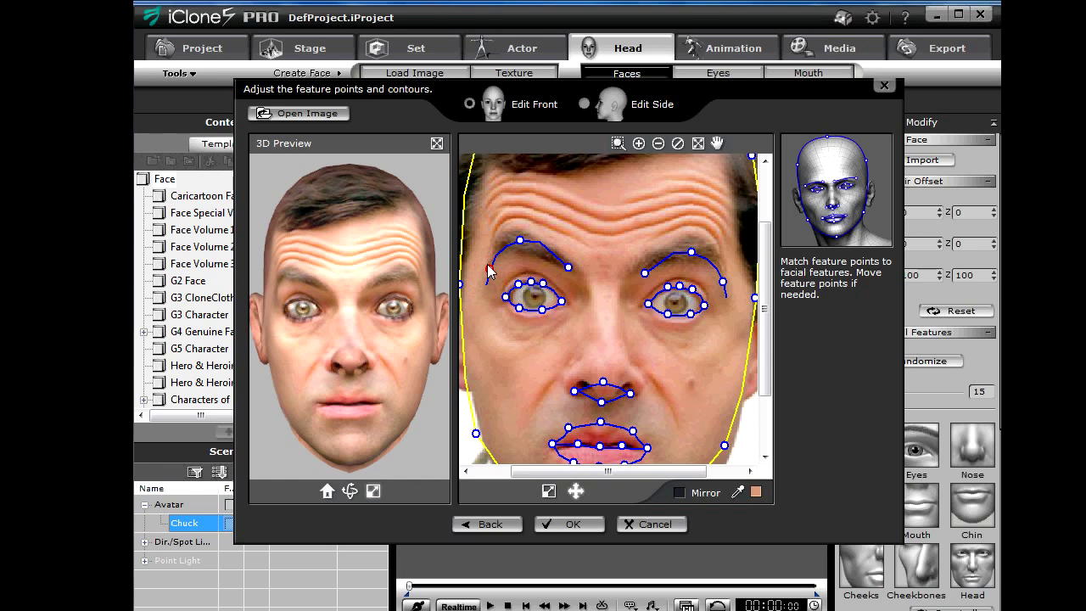
pyautogui.moveTo(644, 272); pyautogui.dragTo(696, 254)
# Re-enable Mirror and fit the nose contour to the nose tip and nostrils
pyautogui.click(678, 492)
pyautogui.moveTo(633, 395); pyautogui.dragTo(670, 379)
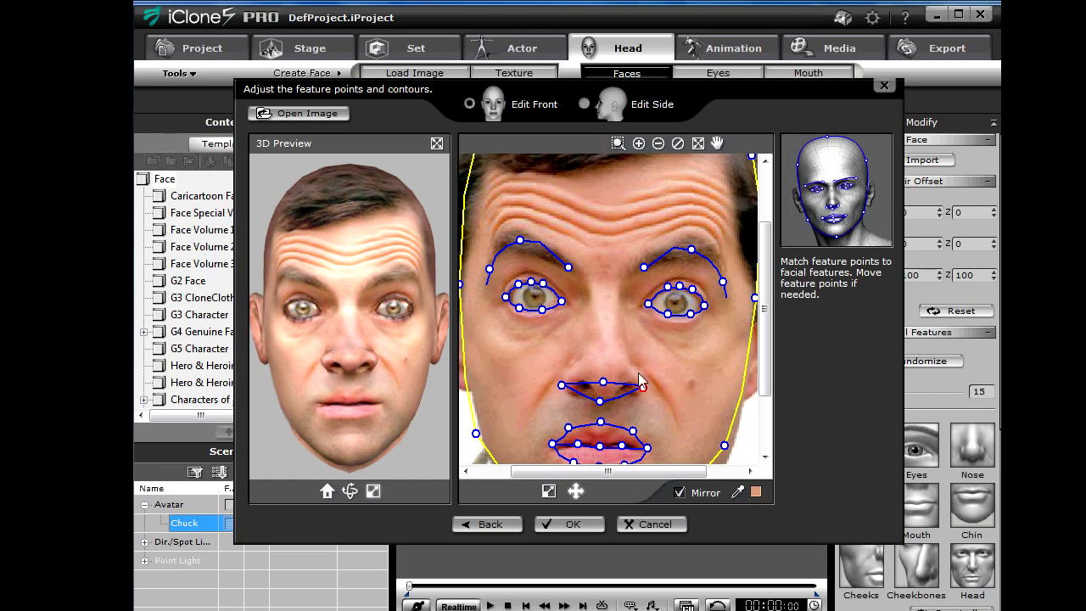
pyautogui.moveTo(604, 387); pyautogui.dragTo(606, 392)
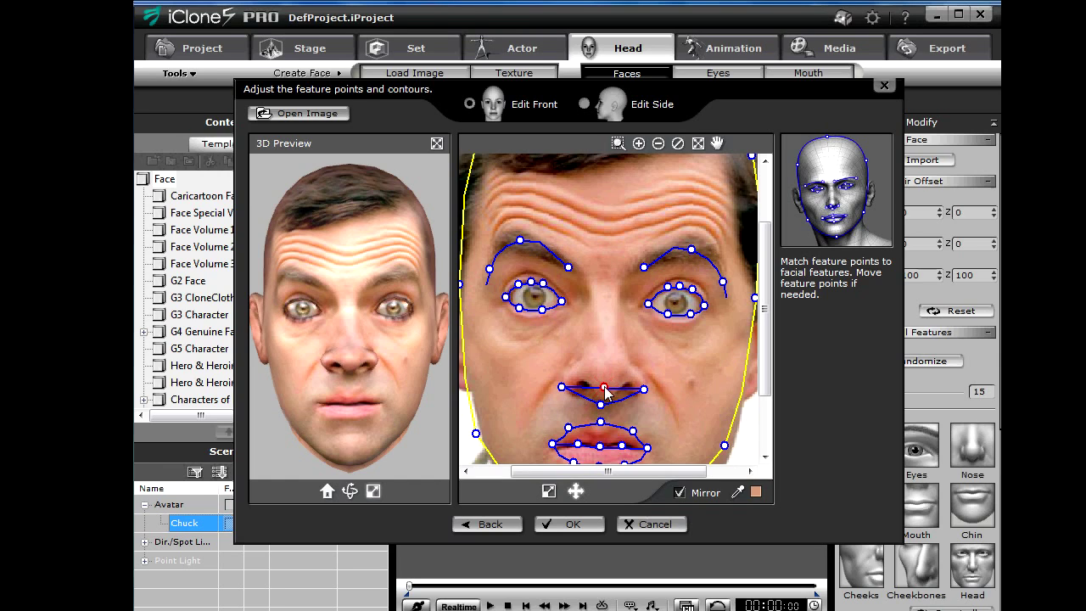
pyautogui.moveTo(606, 392)
pyautogui.mouseDown()
pyautogui.moveTo(608, 353)
pyautogui.moveTo(610, 381)
pyautogui.mouseUp()
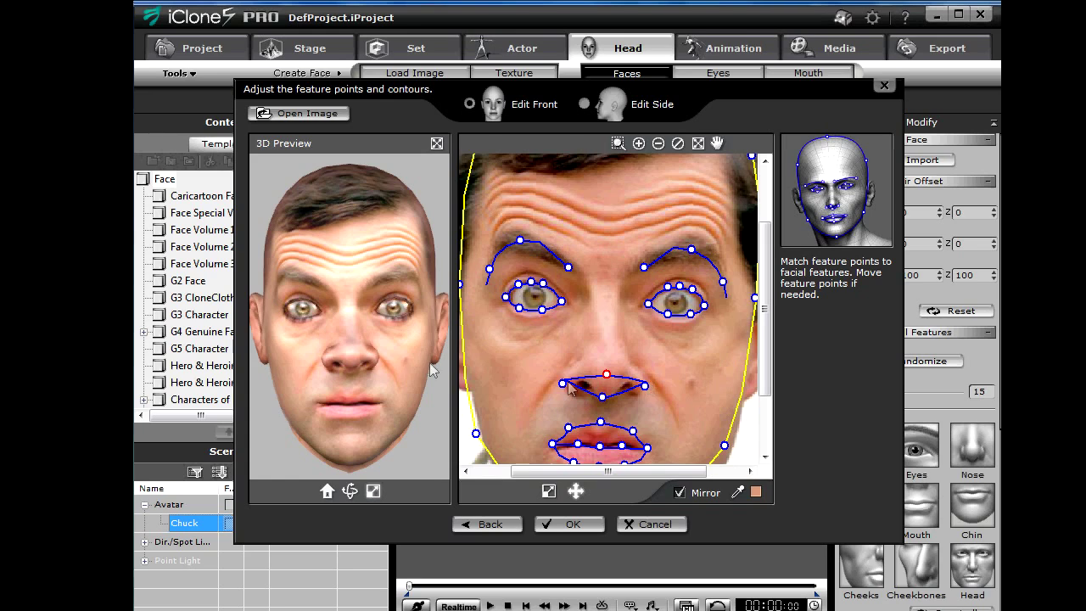
pyautogui.moveTo(561, 388); pyautogui.dragTo(567, 390)
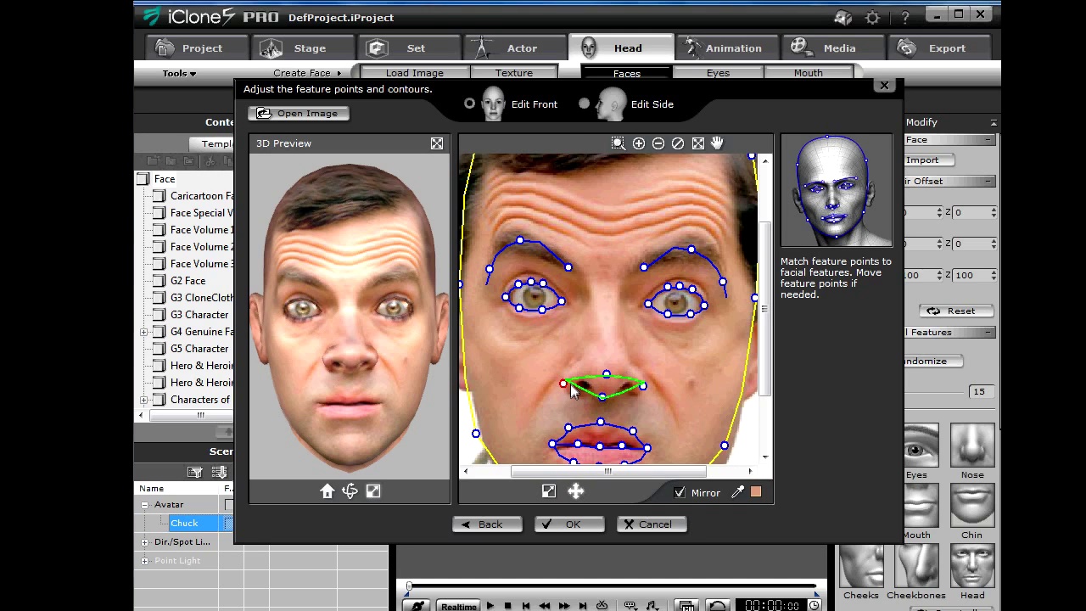
pyautogui.moveTo(764, 308); pyautogui.dragTo(764, 365)
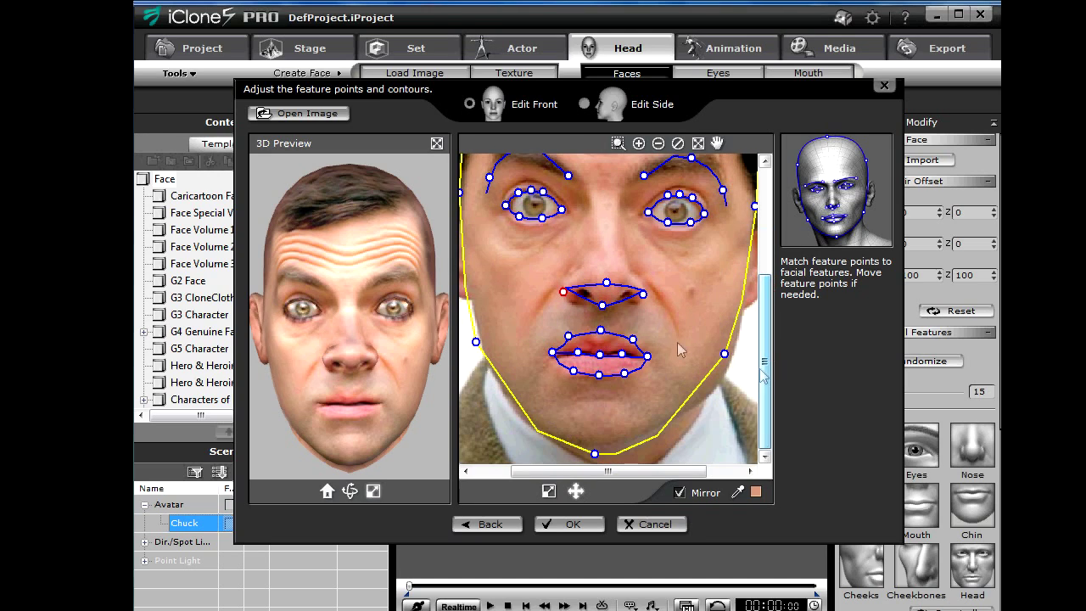
# Fit the mouth contour and both corners onto the lips, then confirm the front fitting
pyautogui.click(638, 143)
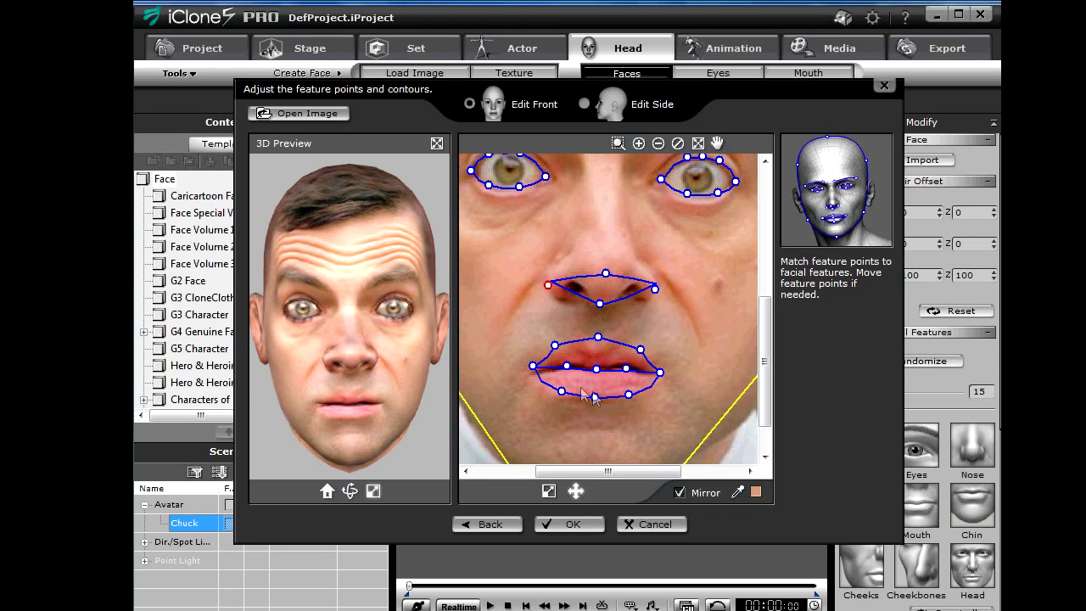
pyautogui.moveTo(532, 368); pyautogui.dragTo(537, 370)
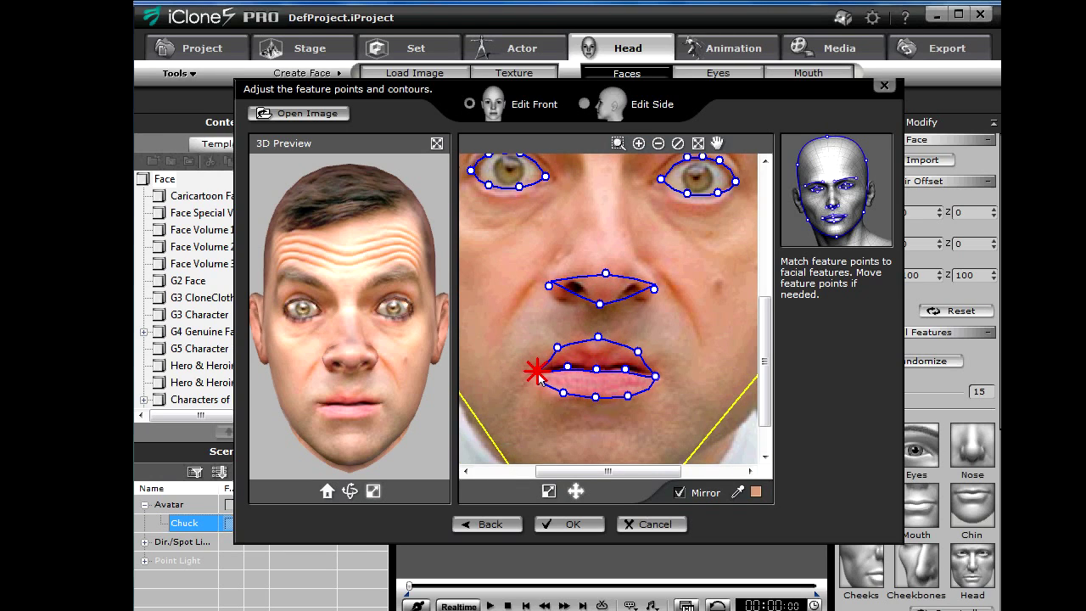
pyautogui.moveTo(608, 377); pyautogui.dragTo(607, 374)
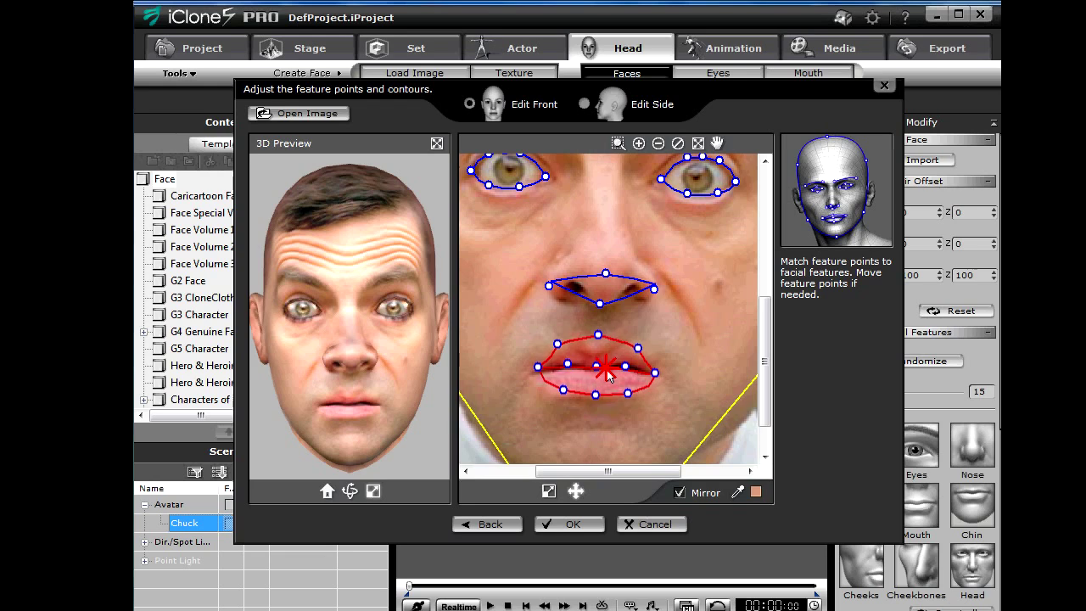
pyautogui.moveTo(539, 376); pyautogui.dragTo(548, 380)
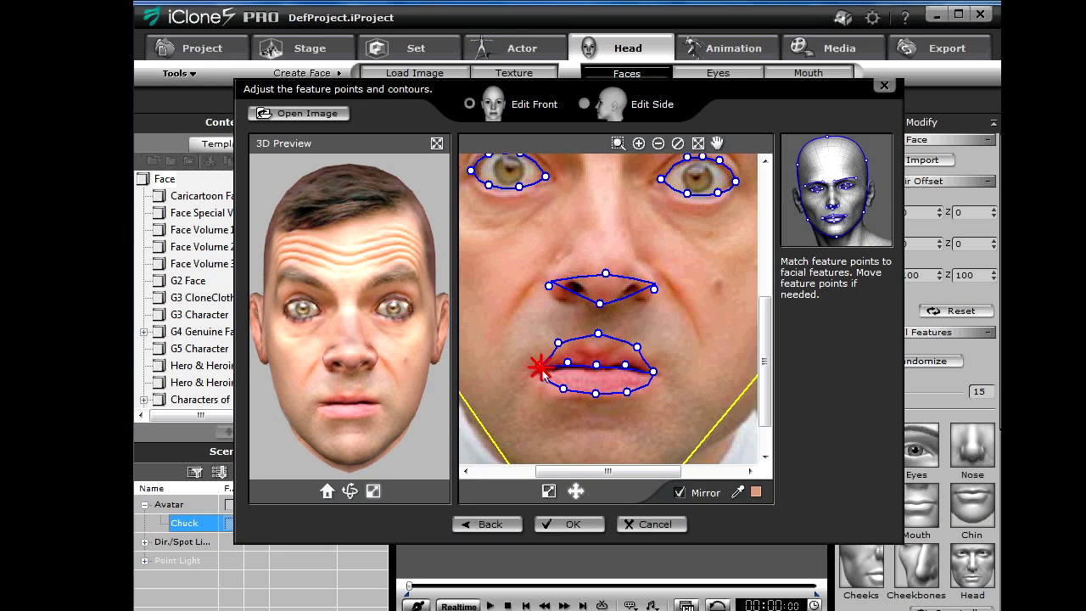
pyautogui.moveTo(549, 380); pyautogui.dragTo(548, 379)
pyautogui.click(679, 493)
pyautogui.moveTo(650, 375); pyautogui.dragTo(648, 370)
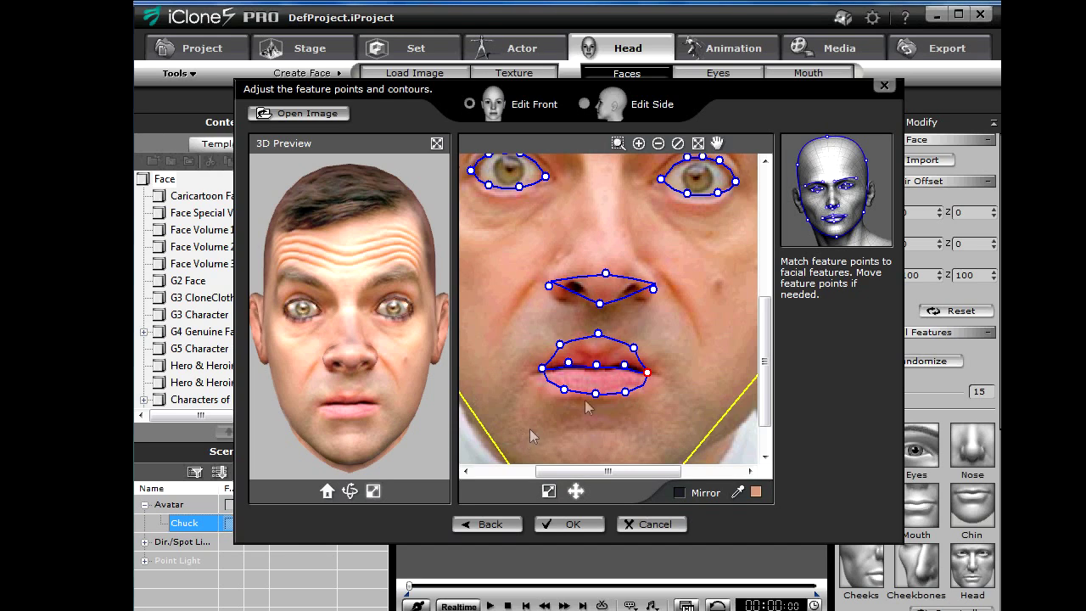
pyautogui.click(572, 526)
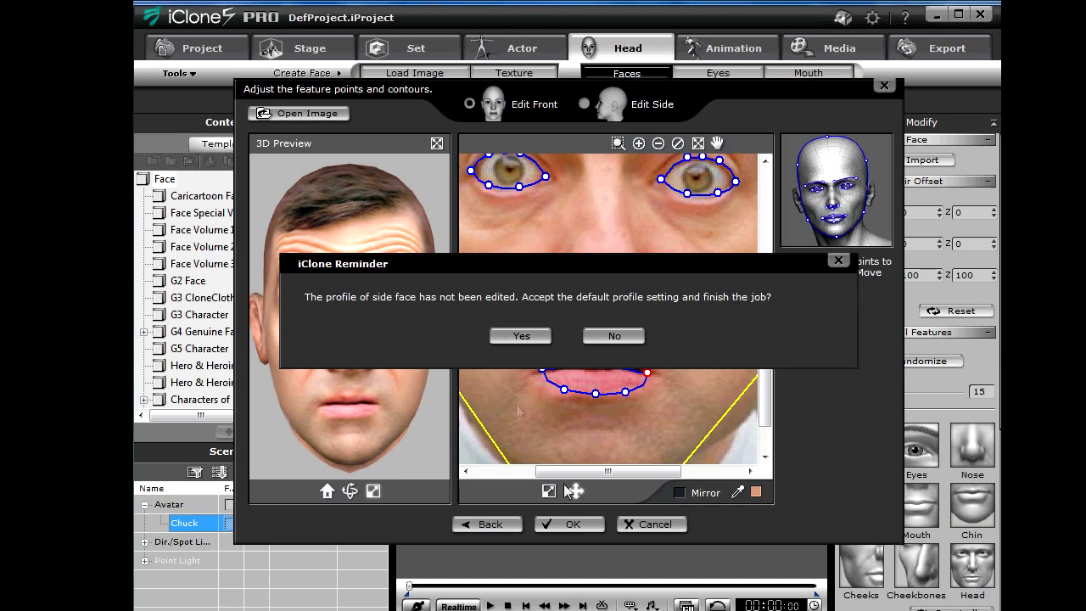
# Answer Yes to the side-profile reminder and save the face file as 'Bean1'
pyautogui.click(519, 336)
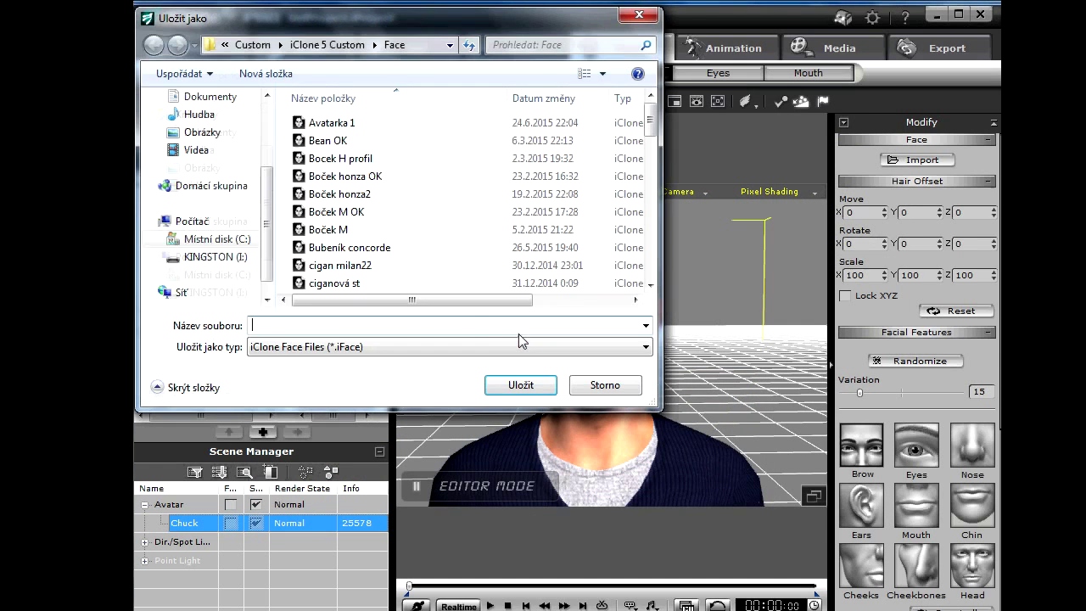
pyautogui.click(270, 325)
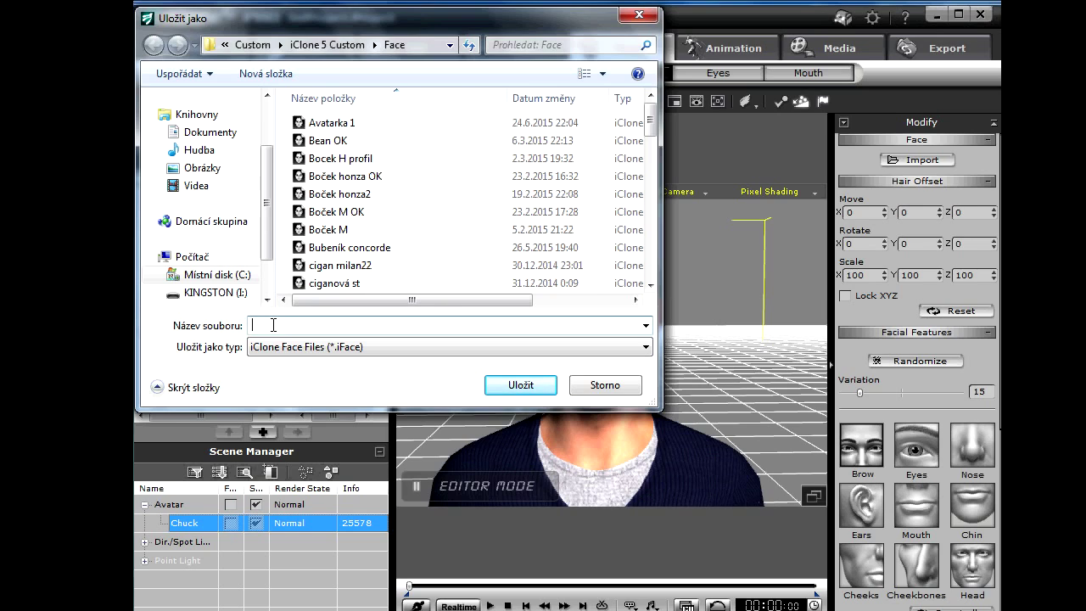
pyautogui.write('Bean')
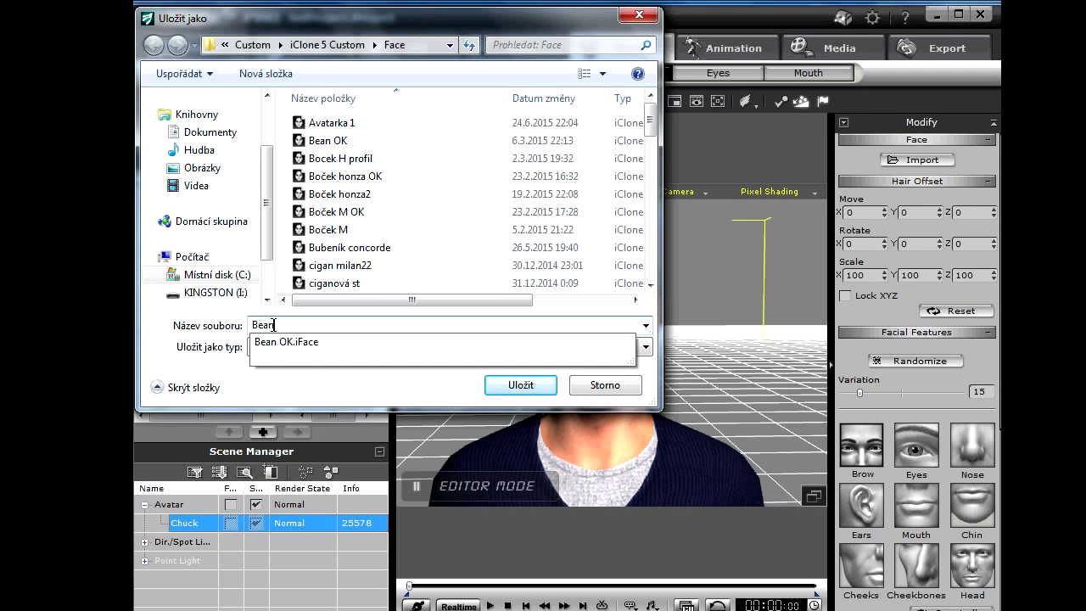
pyautogui.write('1')
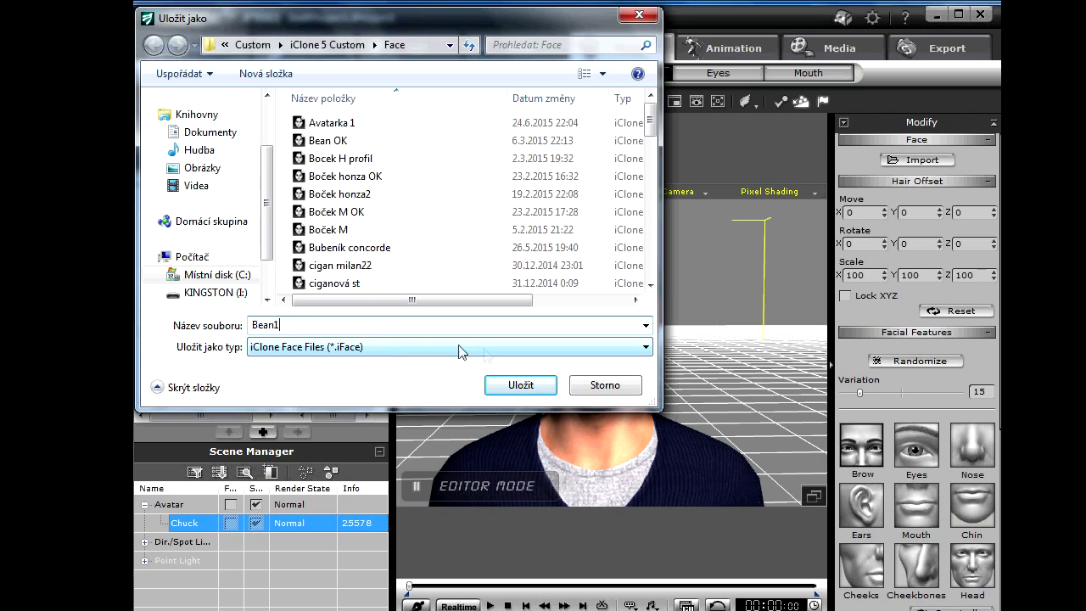
pyautogui.click(521, 387)
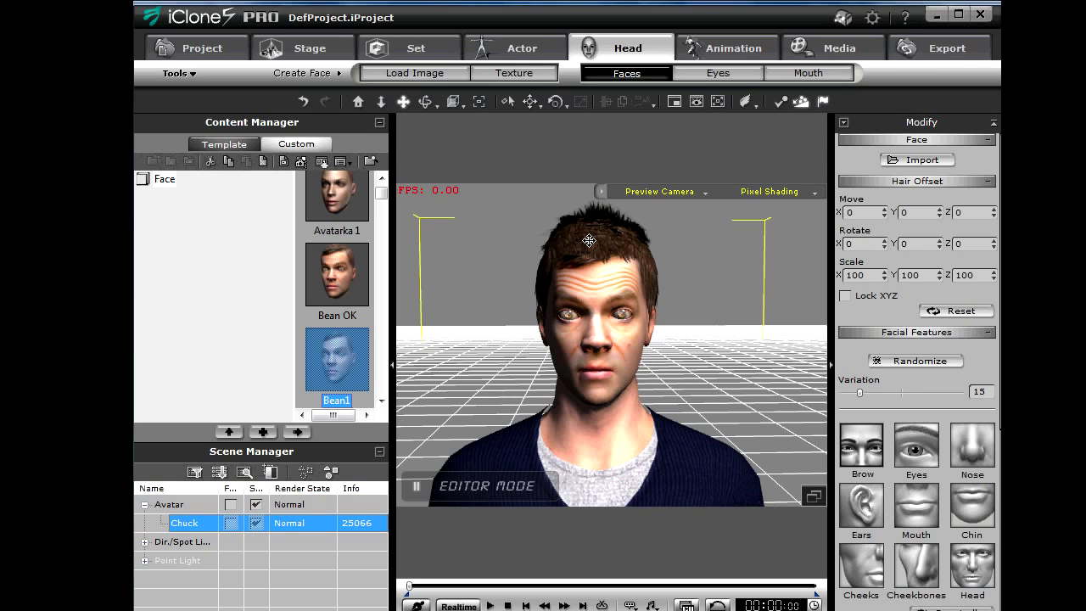
pyautogui.click(517, 54)
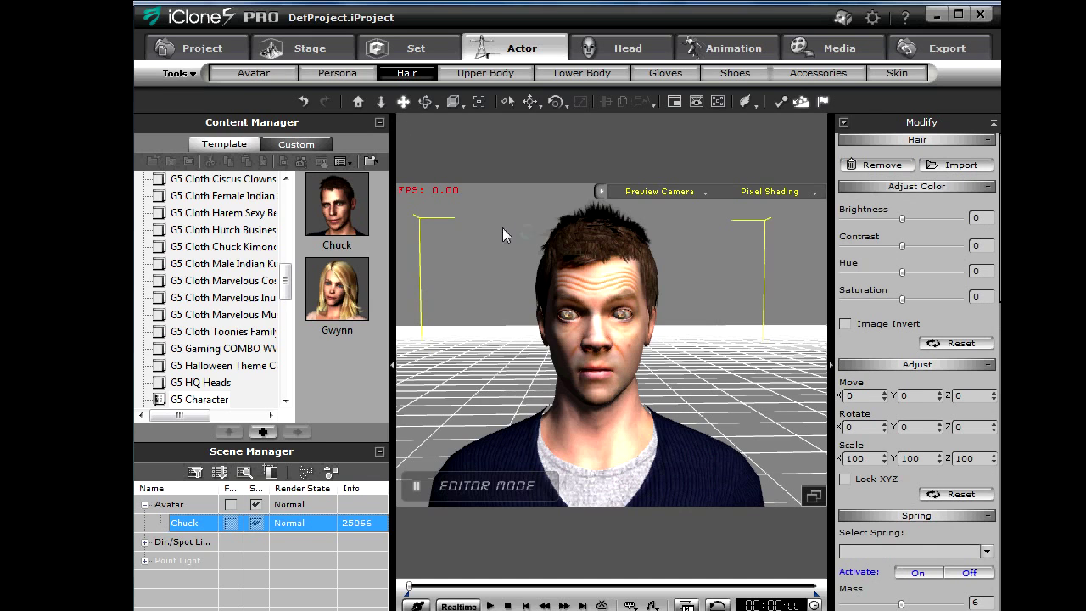
# Remove Chuck's hair and orbit around his bare head to check it
pyautogui.click(873, 164)
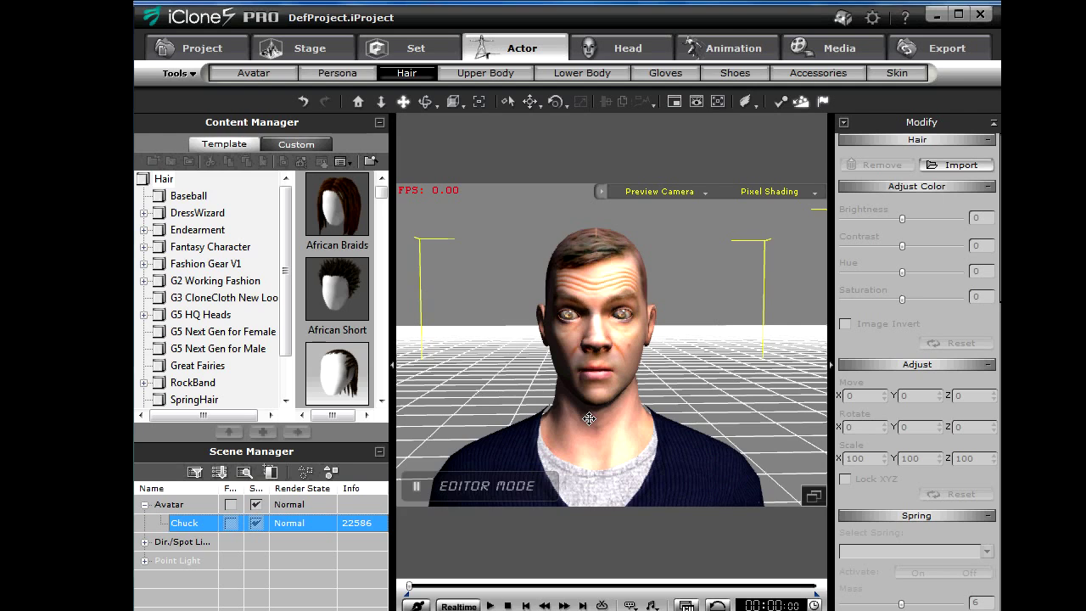
pyautogui.moveTo(589, 418); pyautogui.dragTo(591, 365, button='right')
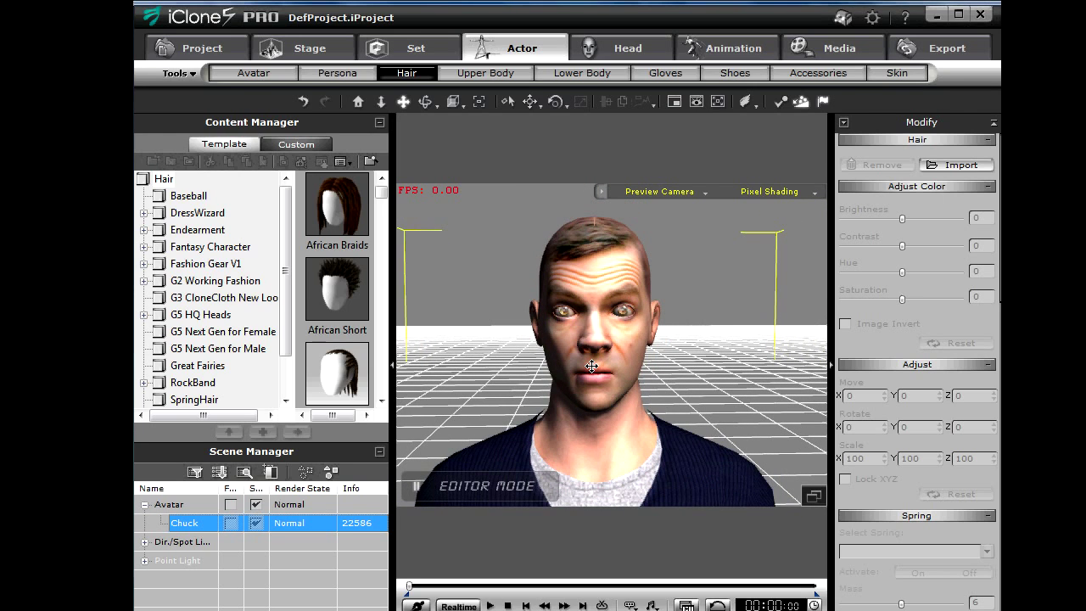
pyautogui.click(616, 49)
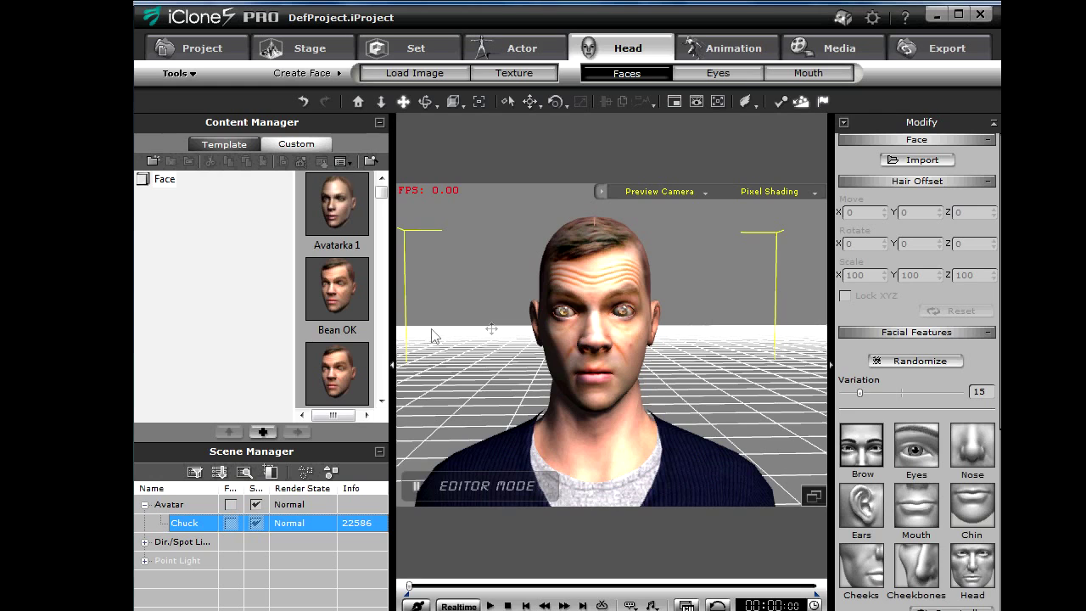
# Apply the dark brown eye preset to Chuck
pyautogui.click(710, 75)
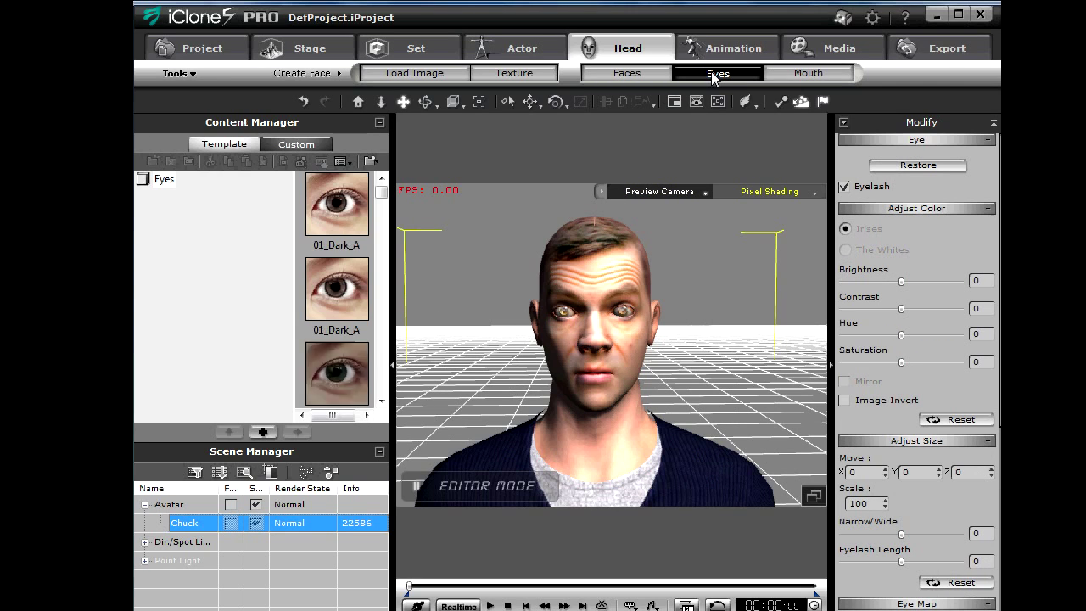
pyautogui.moveTo(380, 196); pyautogui.dragTo(381, 217)
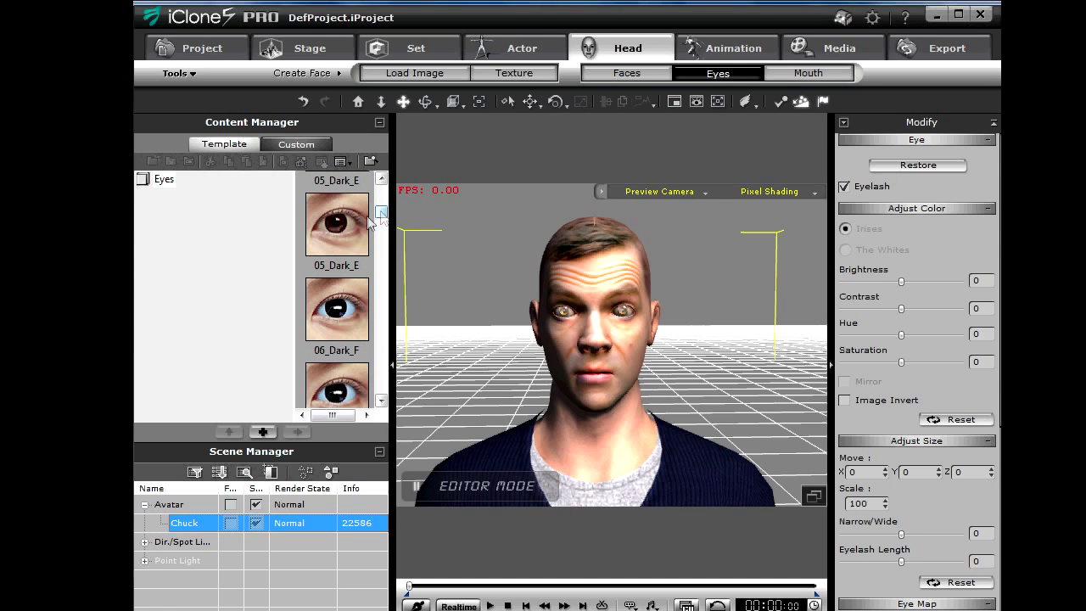
pyautogui.moveTo(337, 224); pyautogui.dragTo(603, 412)
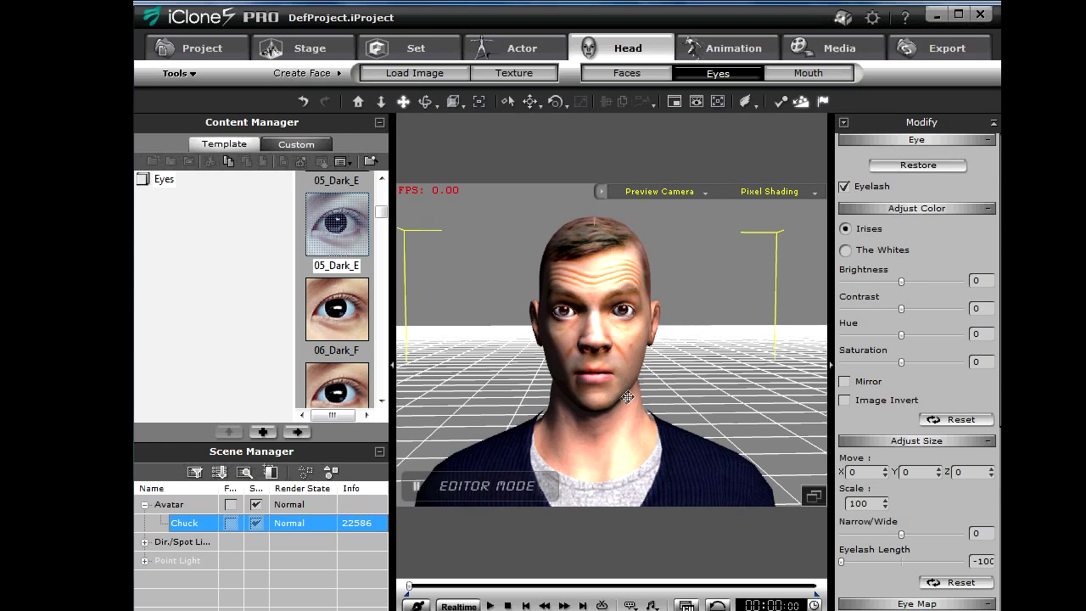
# Shift the eyes to Move Y -11 and Z -4 and lengthen the eyelashes to 100
pyautogui.scroll(5, 626, 398)
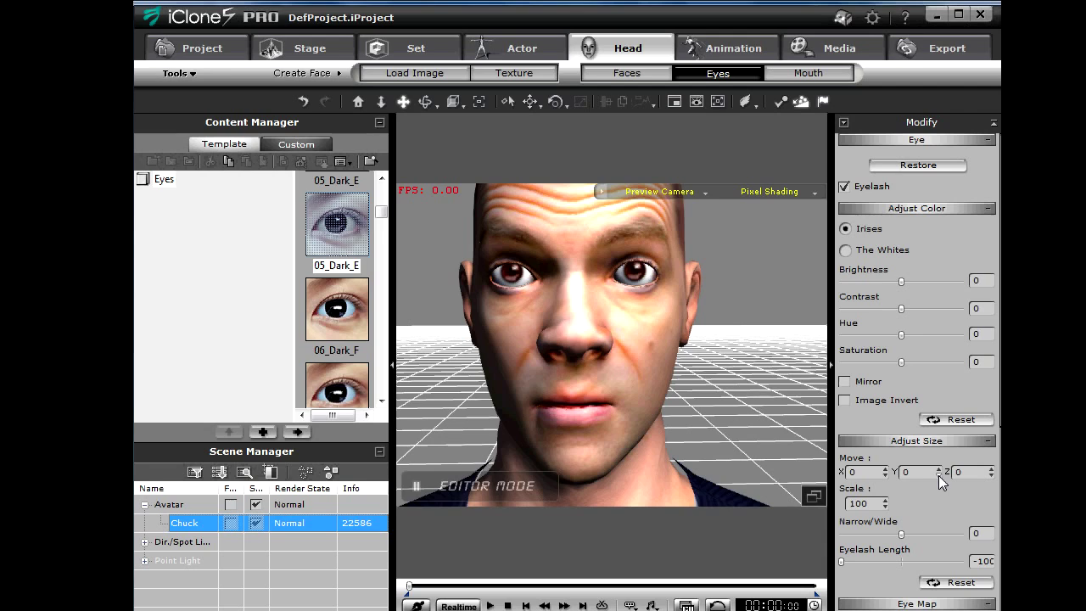
pyautogui.moveTo(940, 480); pyautogui.dragTo(938, 472)
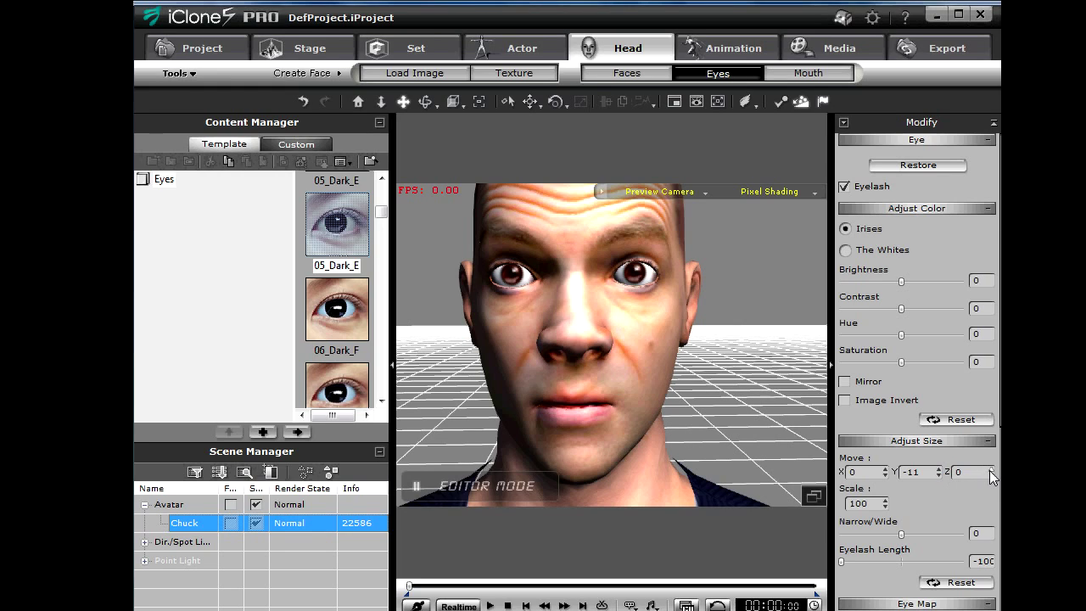
pyautogui.moveTo(989, 471); pyautogui.dragTo(989, 472)
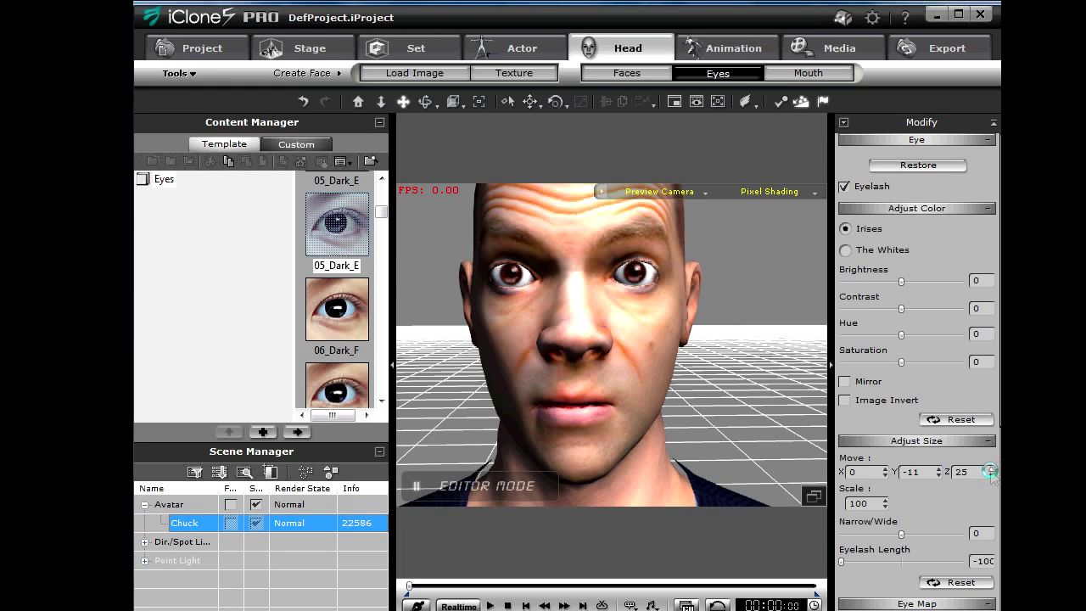
pyautogui.moveTo(991, 472); pyautogui.dragTo(991, 476)
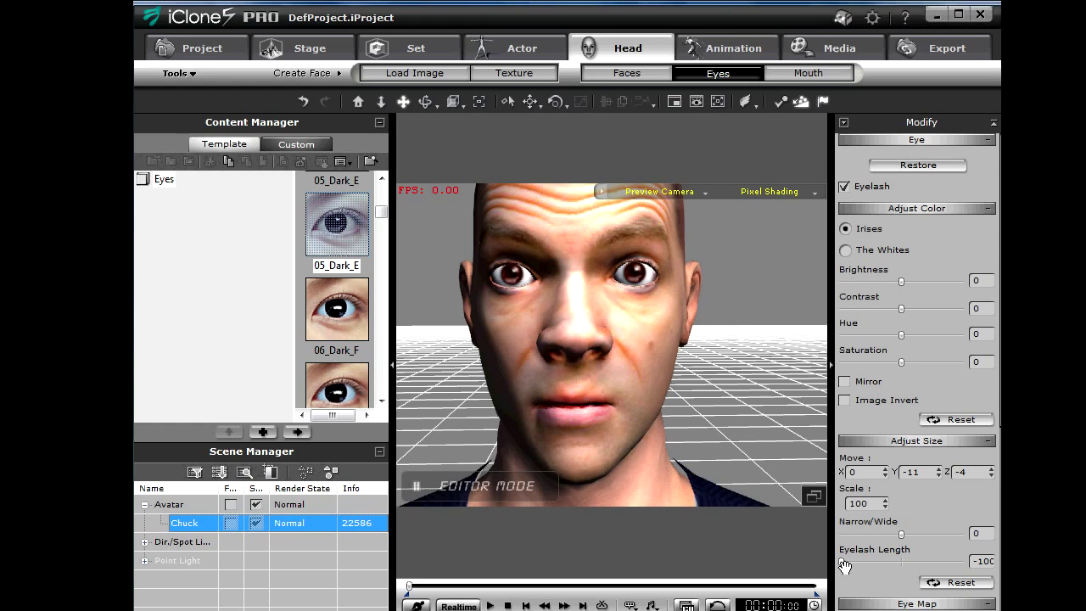
pyautogui.moveTo(841, 562); pyautogui.dragTo(873, 559)
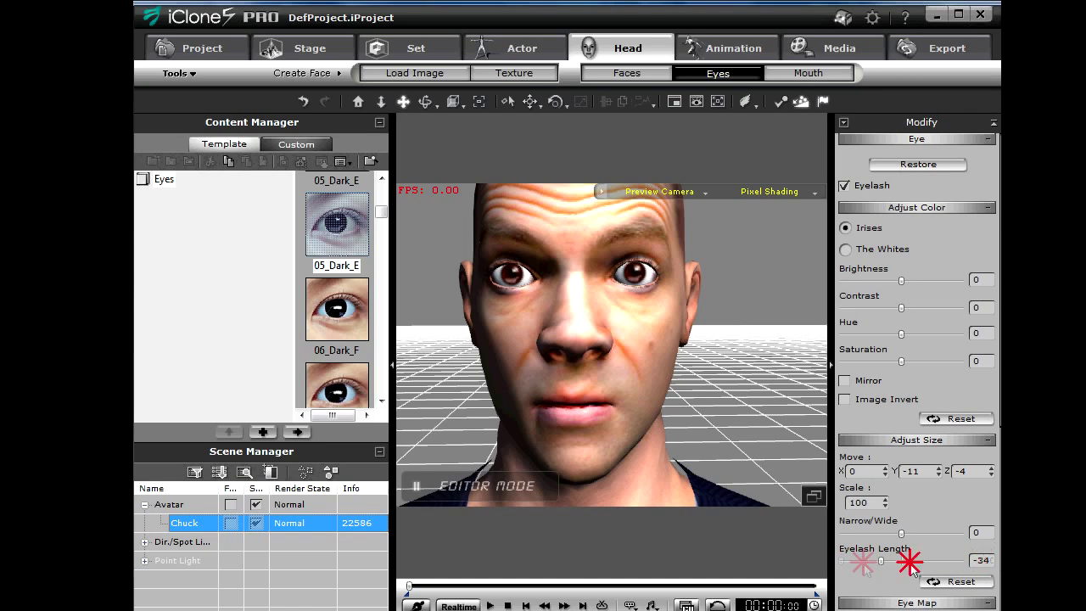
pyautogui.moveTo(874, 560); pyautogui.dragTo(993, 560)
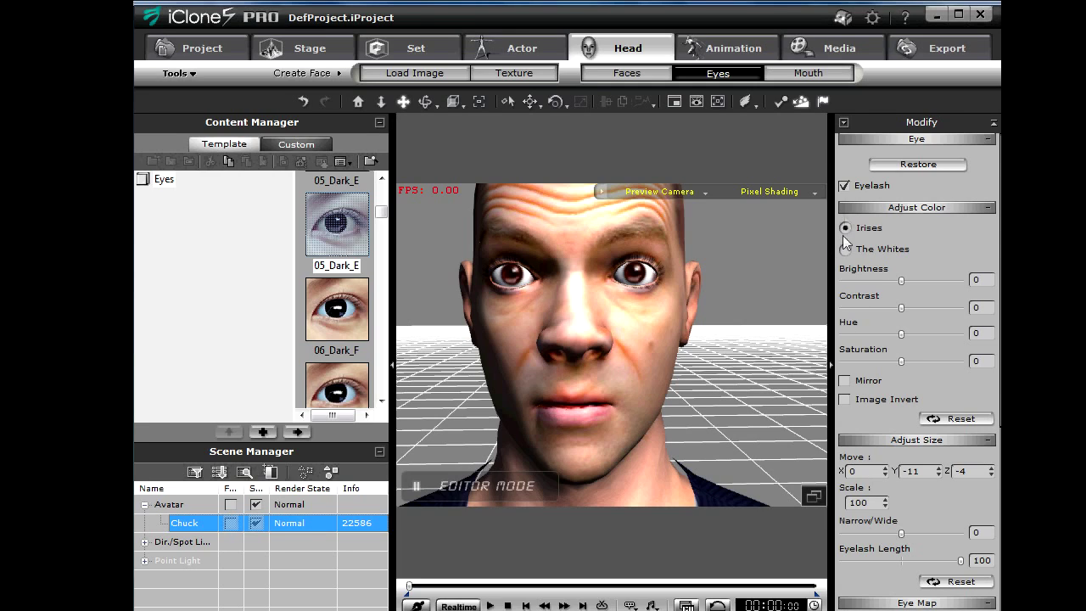
# Mirror the eye adjustments and fine-tune the irises' brightness and hue
pyautogui.click(844, 381)
pyautogui.moveTo(902, 282)
pyautogui.mouseDown()
pyautogui.moveTo(816, 280)
pyautogui.moveTo(893, 281)
pyautogui.mouseUp()
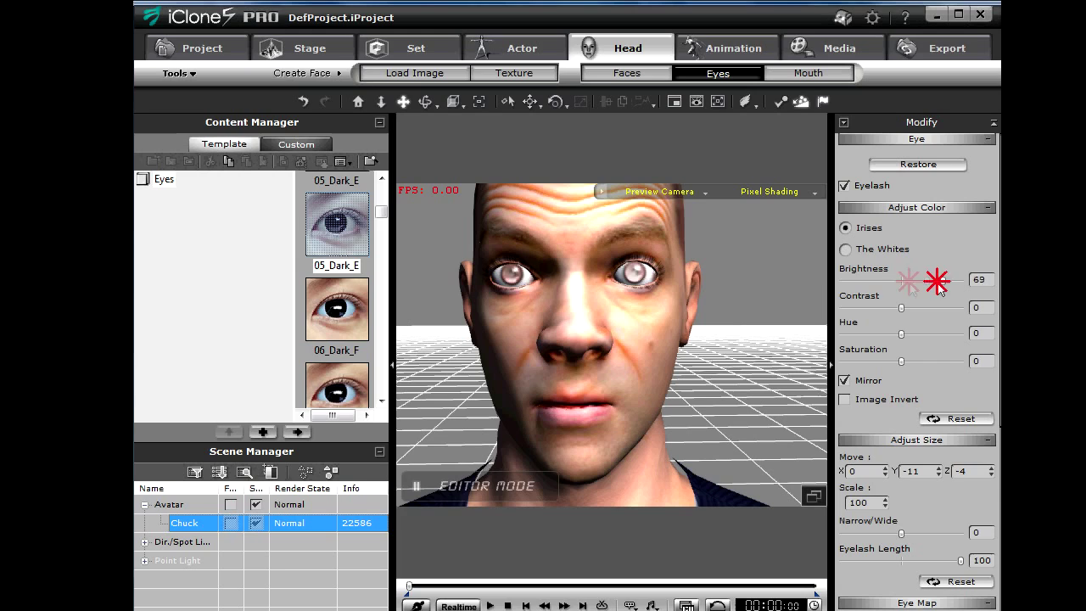
pyautogui.moveTo(892, 281)
pyautogui.mouseDown()
pyautogui.moveTo(902, 282)
pyautogui.moveTo(903, 310)
pyautogui.mouseUp()
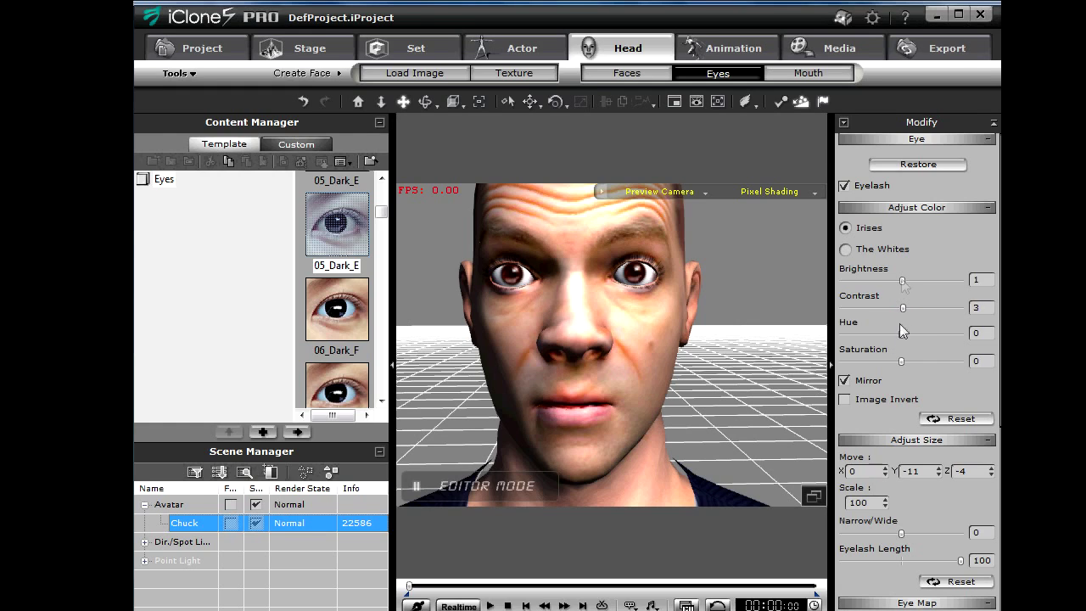
pyautogui.moveTo(903, 336)
pyautogui.mouseDown()
pyautogui.moveTo(817, 339)
pyautogui.moveTo(899, 337)
pyautogui.moveTo(921, 362)
pyautogui.moveTo(976, 363)
pyautogui.moveTo(815, 363)
pyautogui.moveTo(965, 363)
pyautogui.moveTo(831, 371)
pyautogui.moveTo(903, 373)
pyautogui.mouseUp()
# Set the eye whites to Brightness 3 and Contrast 1
pyautogui.click(845, 250)
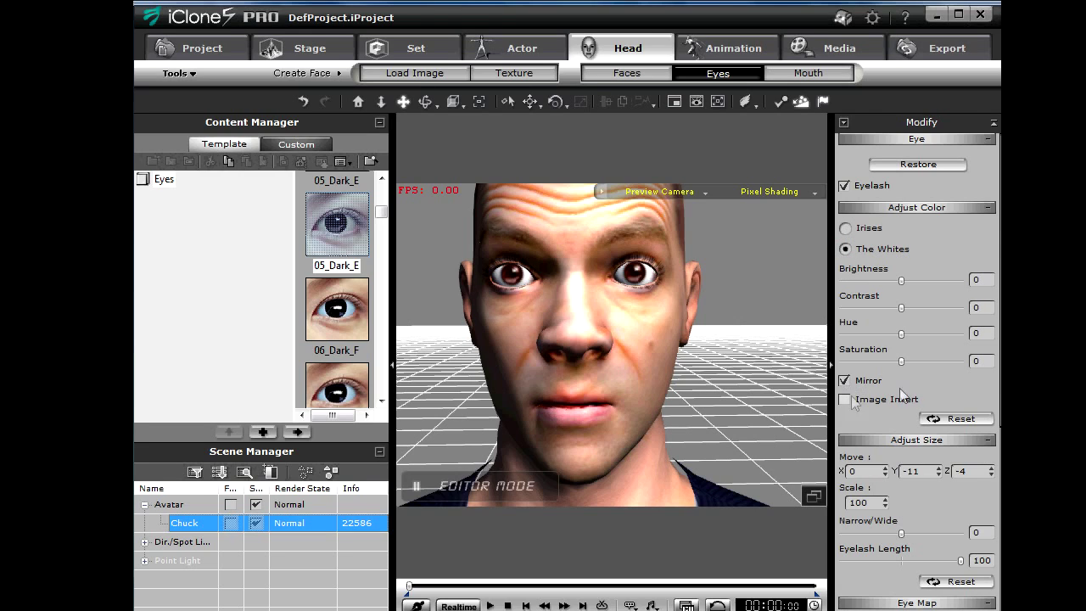
pyautogui.moveTo(901, 281)
pyautogui.mouseDown()
pyautogui.moveTo(918, 285)
pyautogui.moveTo(904, 290)
pyautogui.mouseUp()
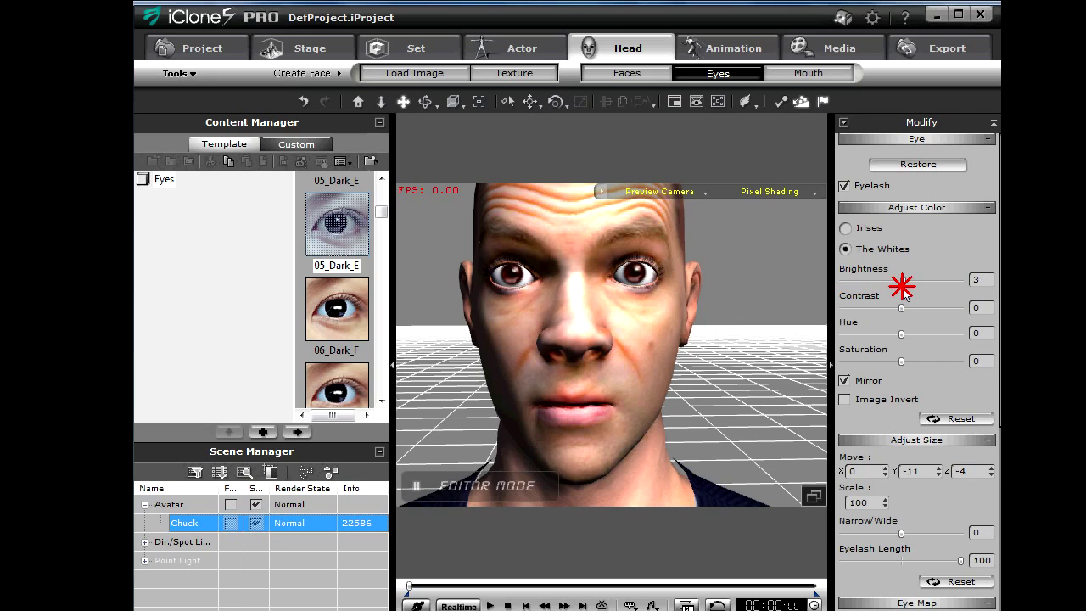
pyautogui.moveTo(903, 289)
pyautogui.mouseDown()
pyautogui.moveTo(919, 290)
pyautogui.moveTo(840, 312)
pyautogui.moveTo(918, 304)
pyautogui.moveTo(901, 307)
pyautogui.mouseUp()
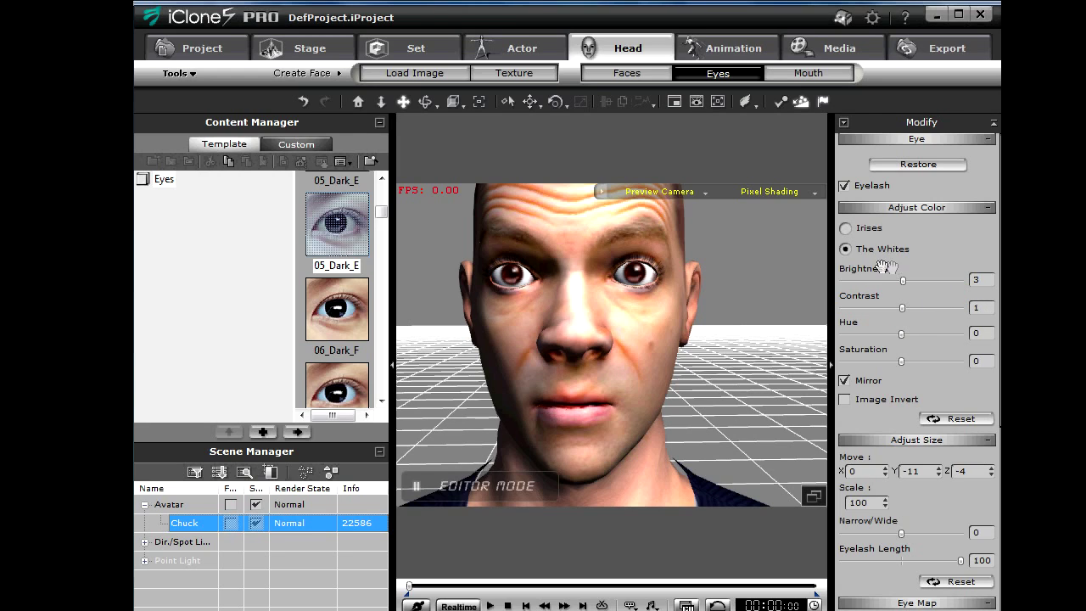
pyautogui.click(808, 74)
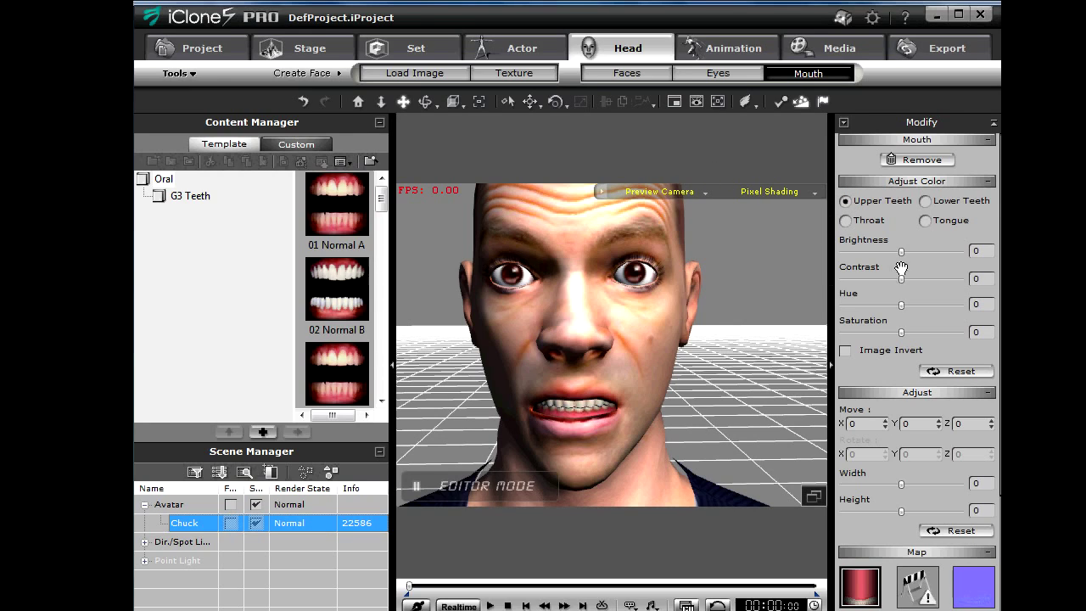
# Darken the upper teeth and raise the lower teeth's contrast
pyautogui.click(900, 253)
pyautogui.moveTo(901, 253)
pyautogui.mouseDown()
pyautogui.moveTo(831, 247)
pyautogui.moveTo(975, 247)
pyautogui.moveTo(904, 248)
pyautogui.moveTo(889, 278)
pyautogui.mouseUp()
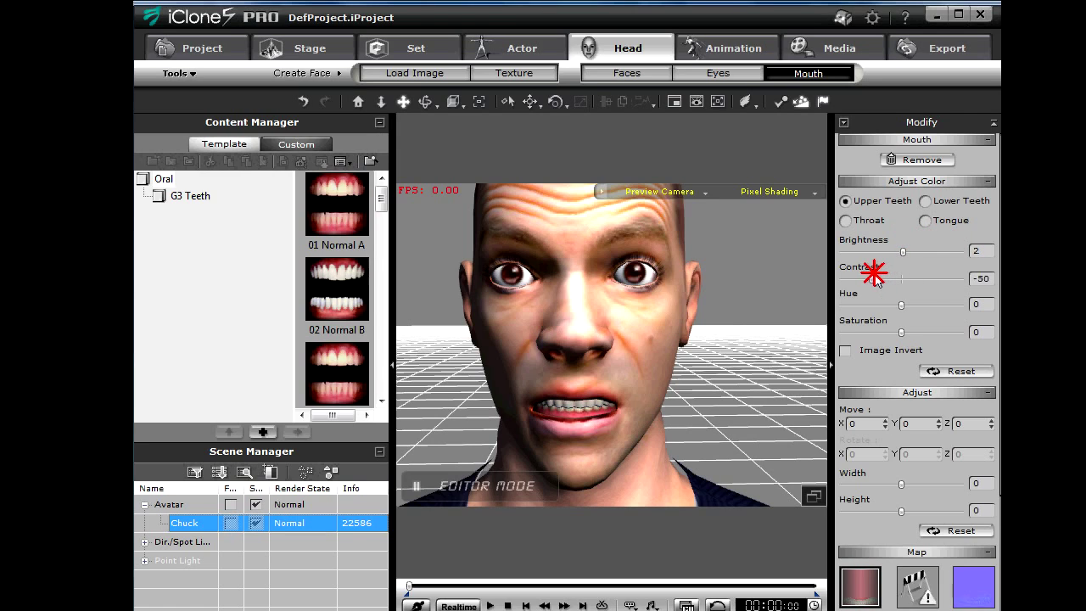
pyautogui.click(924, 201)
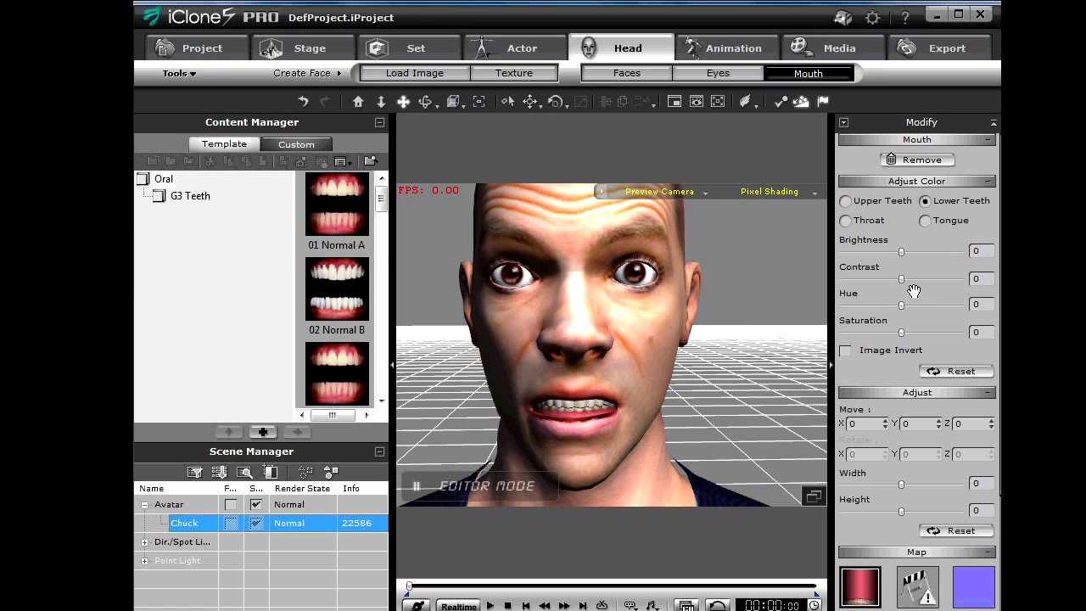
pyautogui.moveTo(902, 280)
pyautogui.mouseDown()
pyautogui.moveTo(873, 272)
pyautogui.moveTo(963, 270)
pyautogui.moveTo(888, 272)
pyautogui.moveTo(913, 269)
pyautogui.mouseUp()
# Raise the throat's contrast and redden the tongue with a moderate contrast boost
pyautogui.click(846, 221)
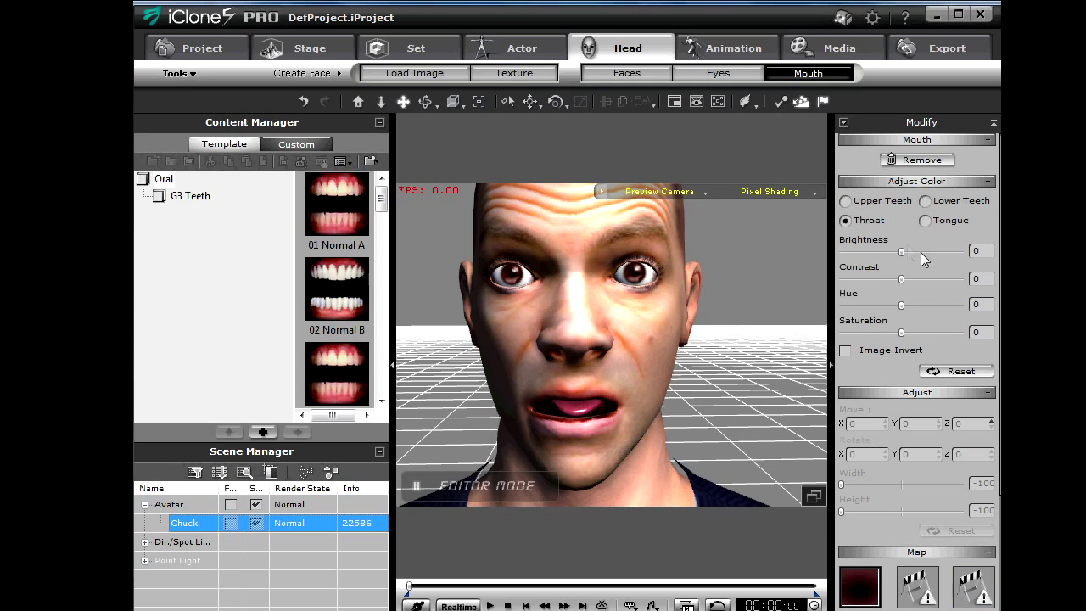
pyautogui.moveTo(902, 280)
pyautogui.mouseDown()
pyautogui.moveTo(927, 280)
pyautogui.moveTo(904, 285)
pyautogui.moveTo(886, 252)
pyautogui.moveTo(903, 252)
pyautogui.mouseUp()
pyautogui.click(925, 221)
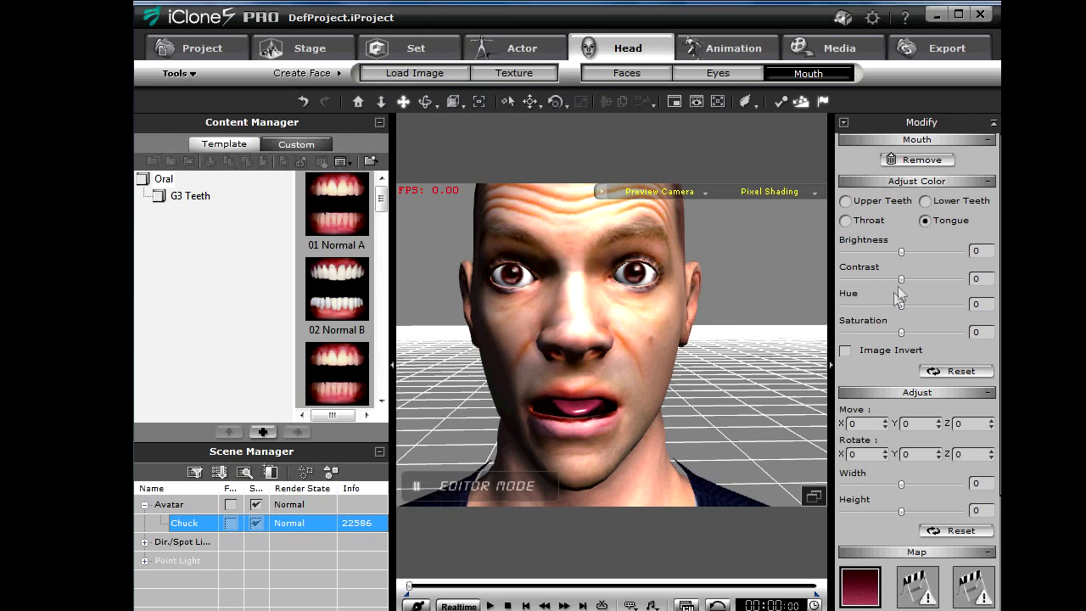
pyautogui.moveTo(901, 280)
pyautogui.mouseDown()
pyautogui.moveTo(868, 276)
pyautogui.moveTo(954, 278)
pyautogui.moveTo(829, 277)
pyautogui.moveTo(965, 272)
pyautogui.mouseUp()
pyautogui.moveTo(963, 270)
pyautogui.mouseDown()
pyautogui.moveTo(914, 256)
pyautogui.moveTo(901, 276)
pyautogui.mouseUp()
pyautogui.click(624, 74)
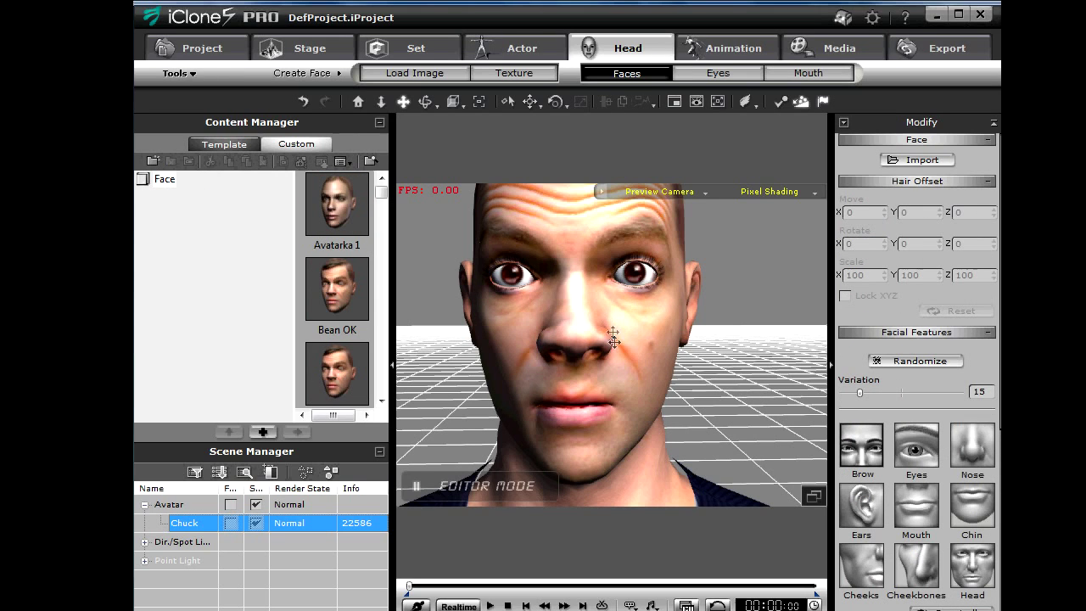
# Leave the Faces settings and show Chuck's Actor Avatar settings
pyautogui.scroll(-3, 621, 337)
pyautogui.scroll(-2, 621, 337)
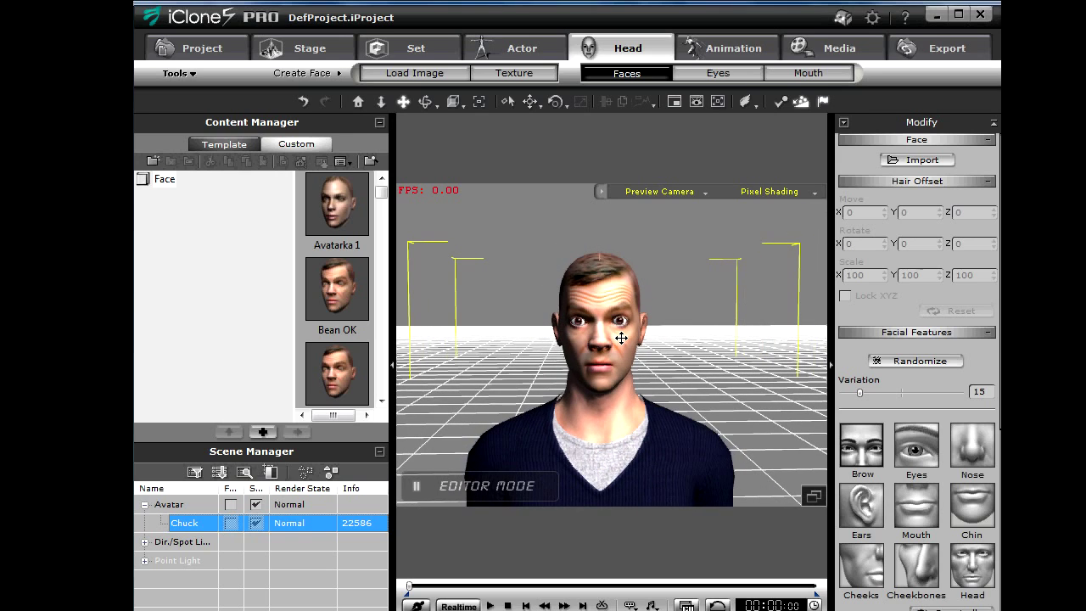
pyautogui.scroll(-1, 621, 338)
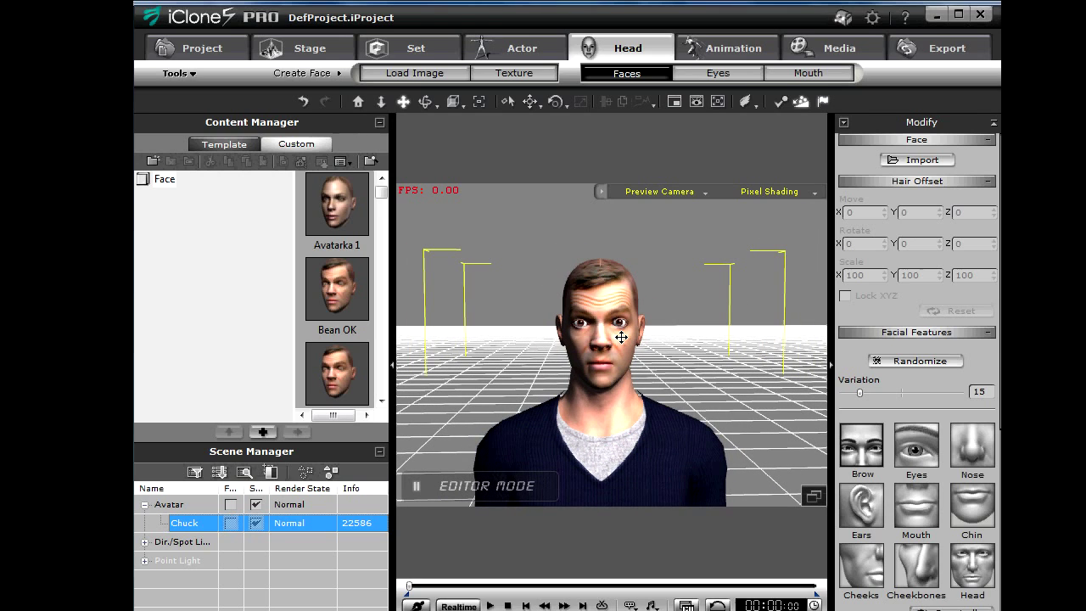
pyautogui.scroll(2, 621, 337)
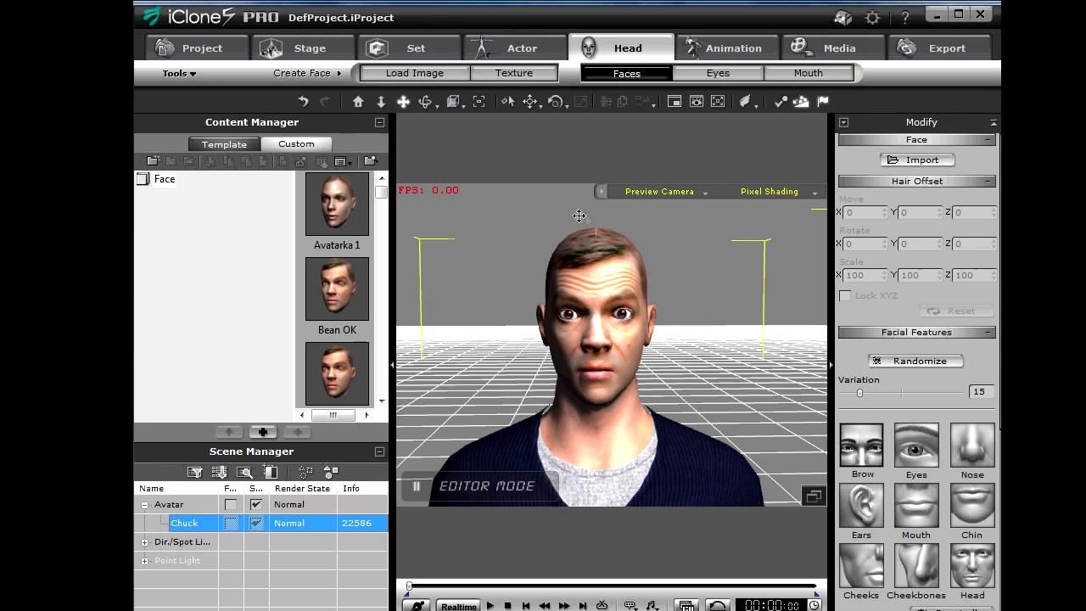
pyautogui.click(515, 53)
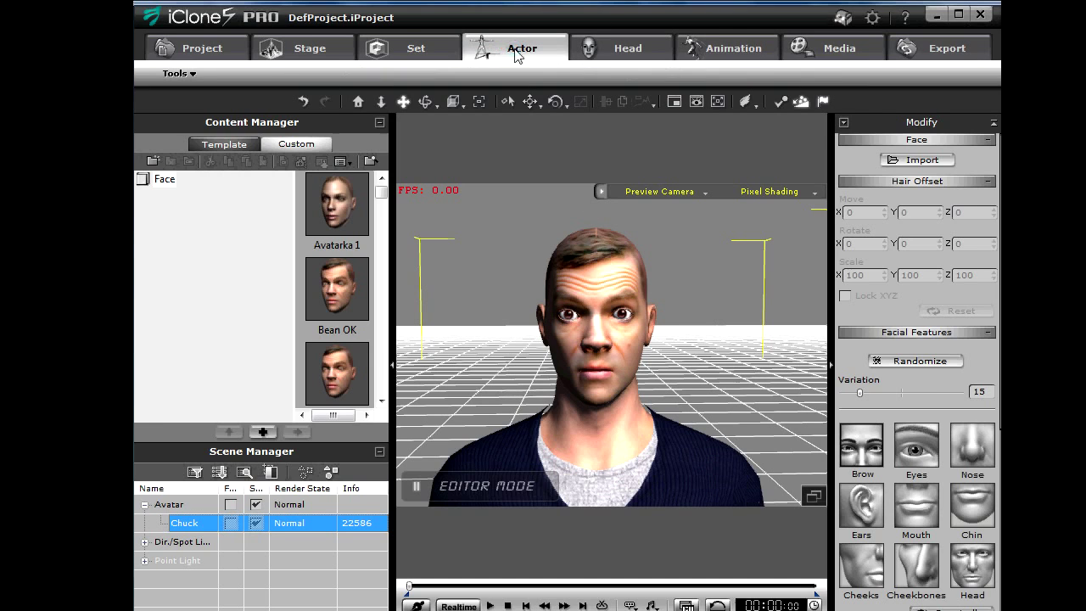
pyautogui.click(260, 78)
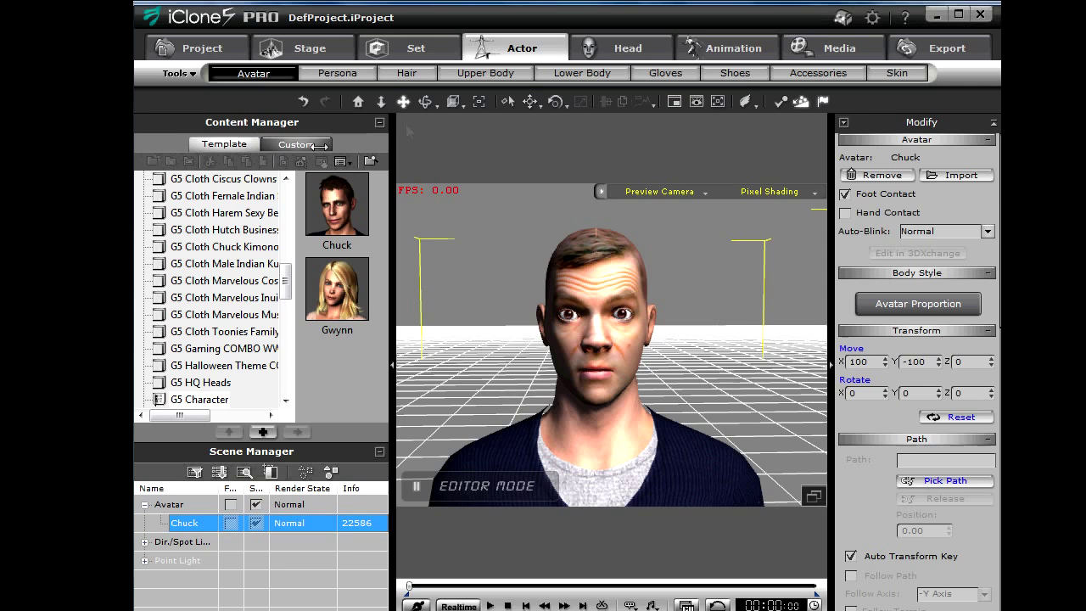
# Apply the Skin07 skin to Chuck and enable Affect All Materials in Material Settings
pyautogui.click(901, 75)
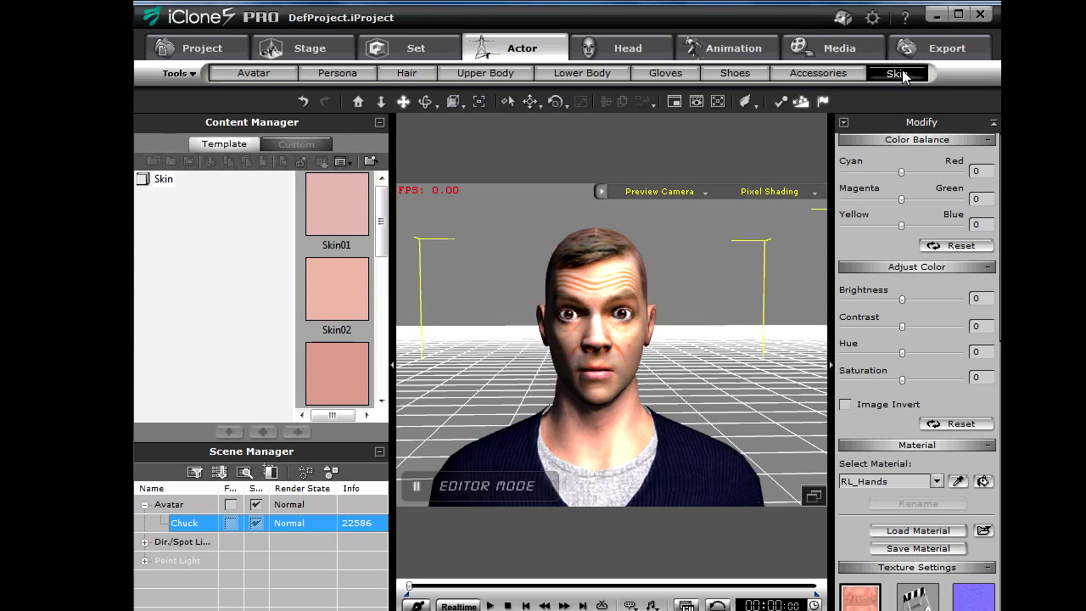
pyautogui.moveTo(380, 204); pyautogui.dragTo(371, 359)
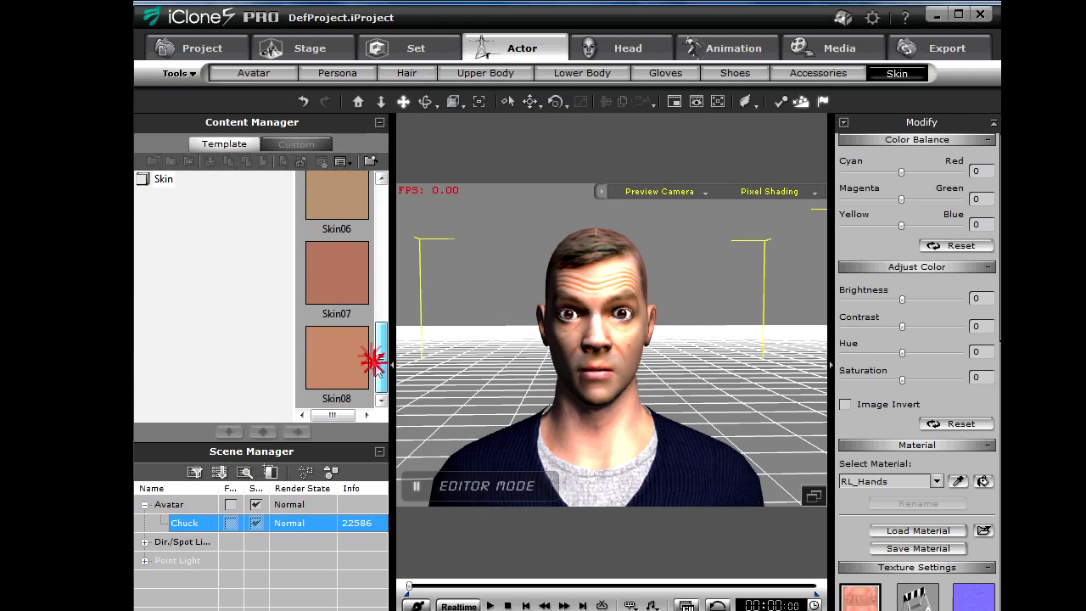
pyautogui.doubleClick(337, 275)
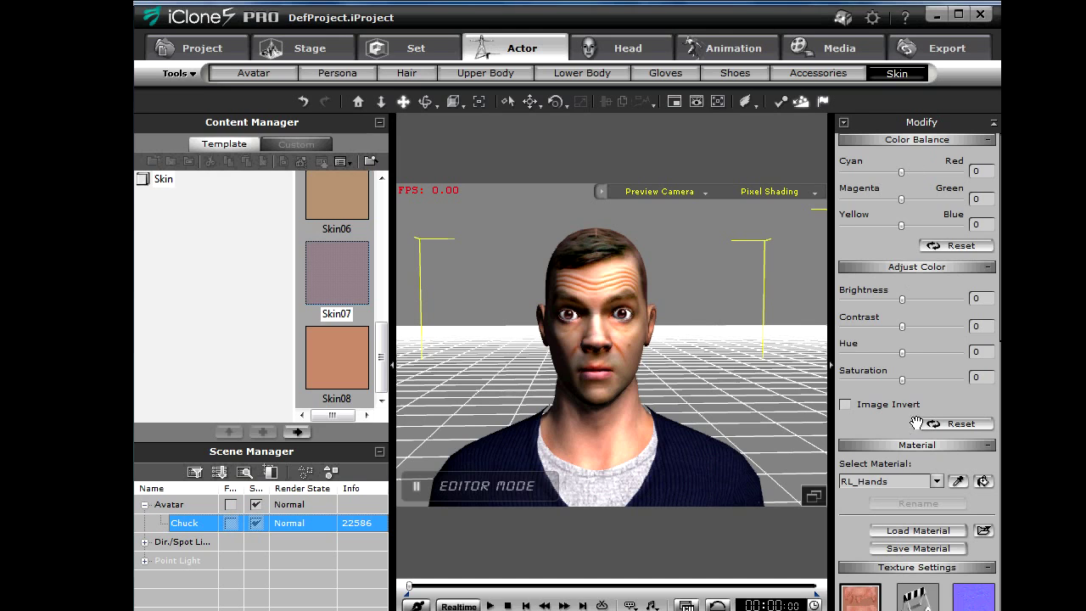
pyautogui.moveTo(859, 517); pyautogui.dragTo(870, 126)
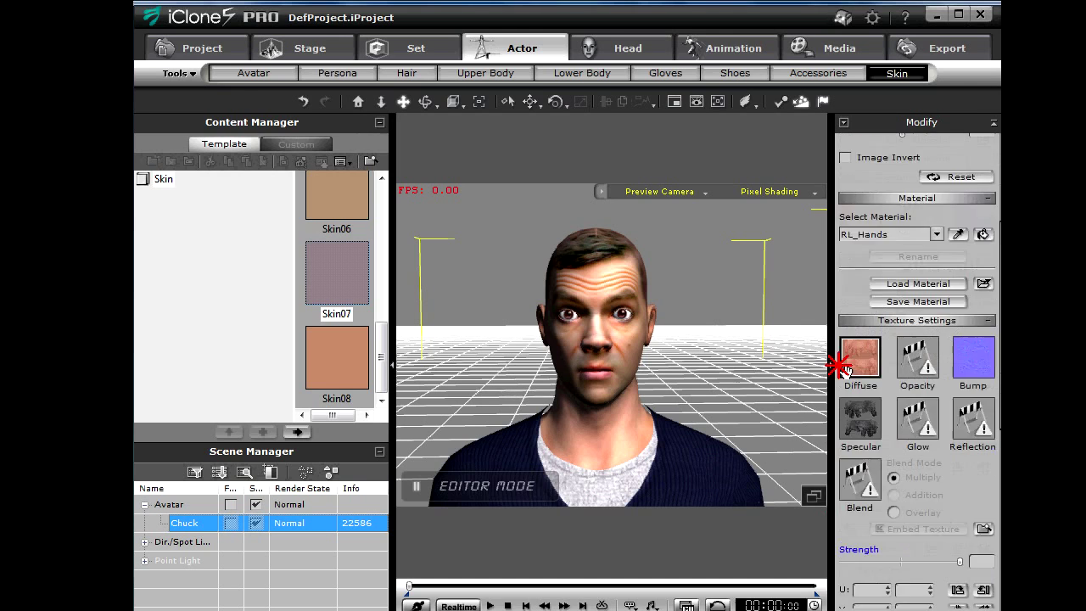
pyautogui.moveTo(852, 344); pyautogui.dragTo(865, 108)
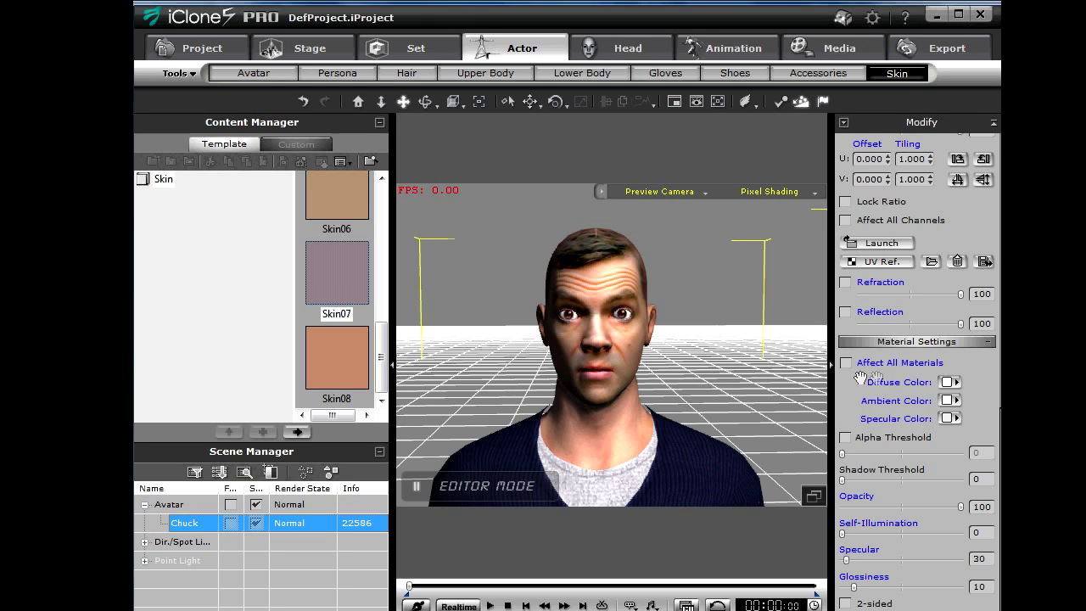
pyautogui.click(845, 364)
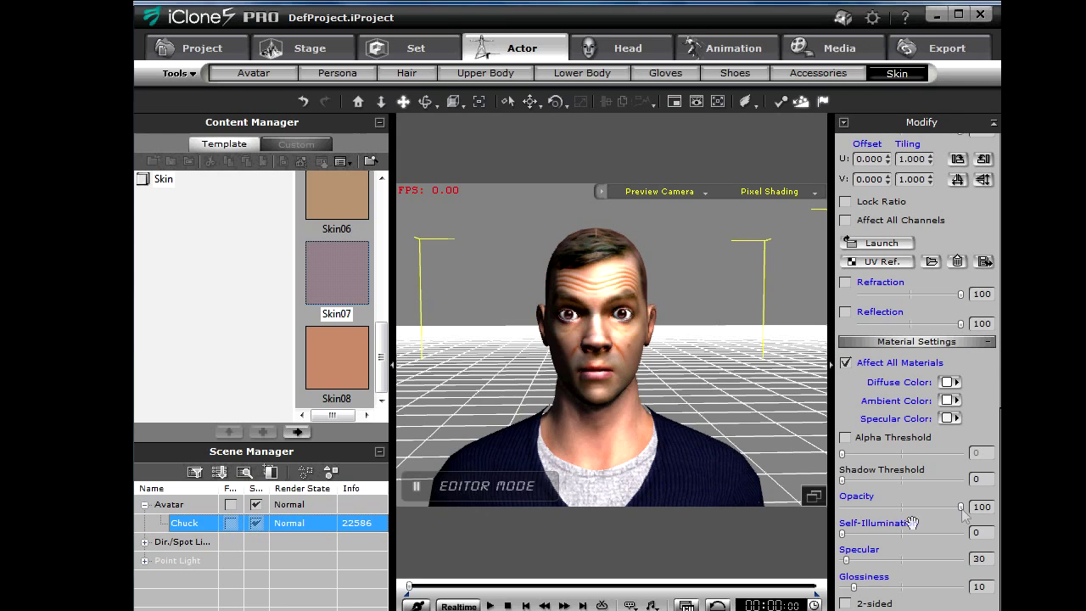
pyautogui.click(845, 383)
# Adjust the skin material's opacity and reset Specular and Glossiness to 0
pyautogui.moveTo(961, 507)
pyautogui.mouseDown()
pyautogui.moveTo(826, 512)
pyautogui.moveTo(970, 509)
pyautogui.mouseUp()
pyautogui.moveTo(845, 561)
pyautogui.mouseDown()
pyautogui.moveTo(871, 560)
pyautogui.moveTo(834, 588)
pyautogui.moveTo(847, 591)
pyautogui.mouseUp()
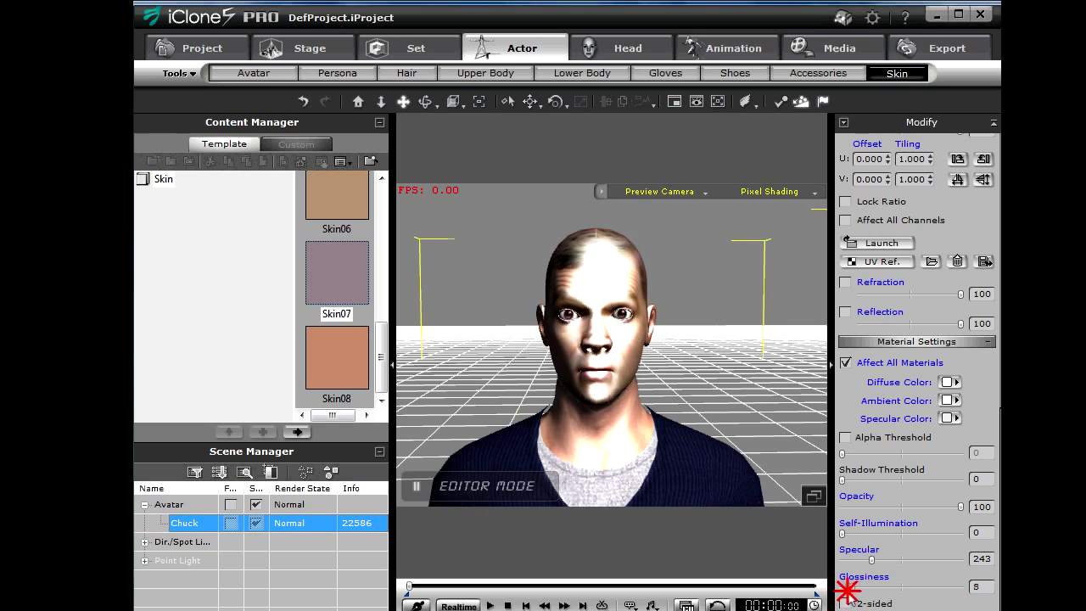
pyautogui.moveTo(847, 592); pyautogui.dragTo(840, 597)
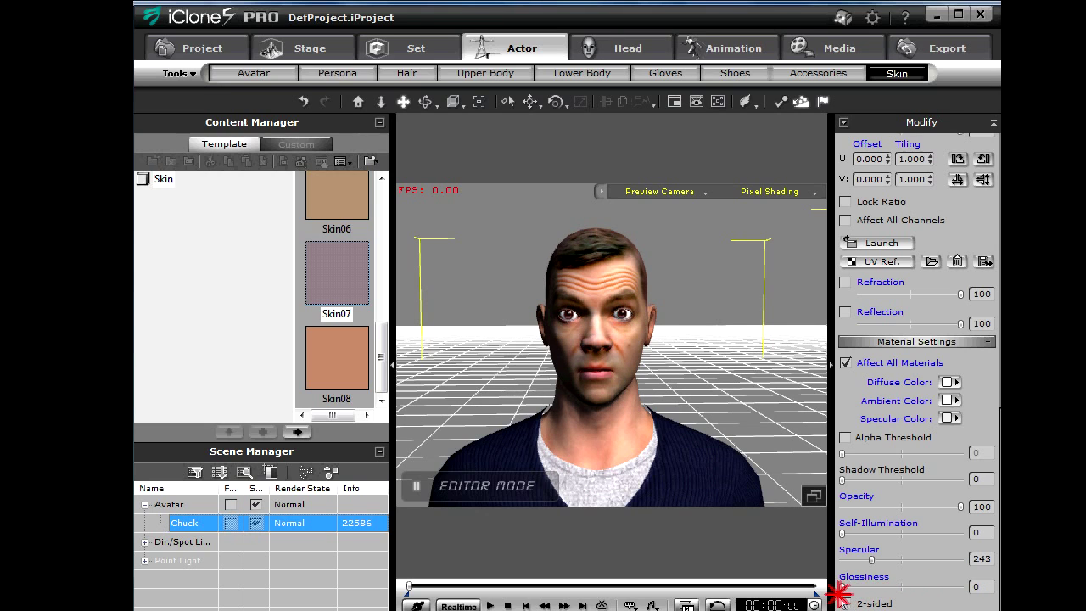
pyautogui.moveTo(871, 559); pyautogui.dragTo(823, 563)
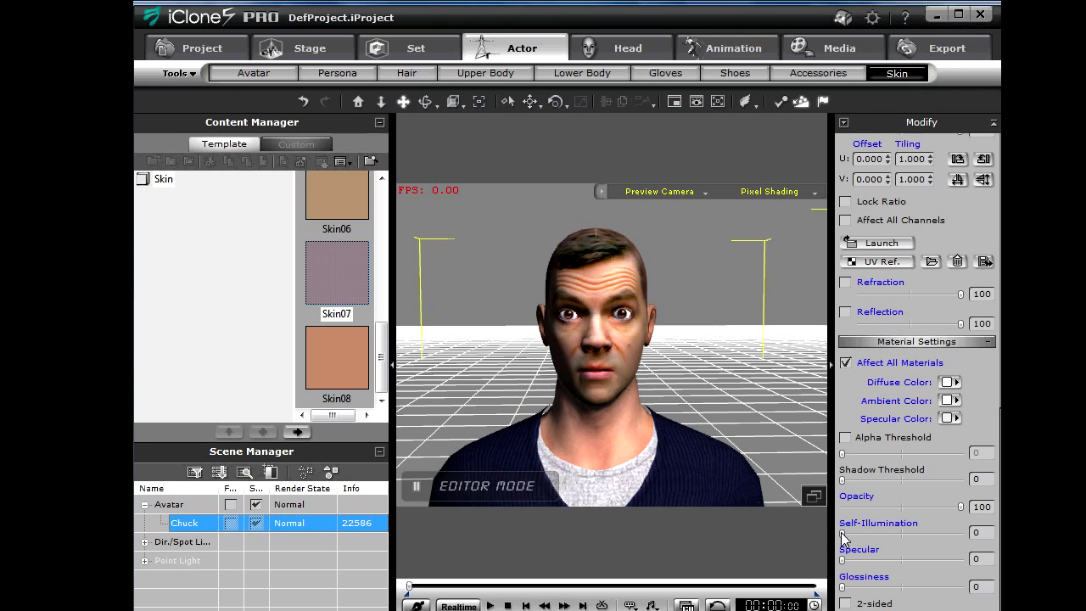
# Set the skin's Self-Illumination to 80 and view Chuck in profile
pyautogui.moveTo(841, 532)
pyautogui.mouseDown()
pyautogui.moveTo(994, 525)
pyautogui.moveTo(866, 531)
pyautogui.moveTo(968, 532)
pyautogui.mouseUp()
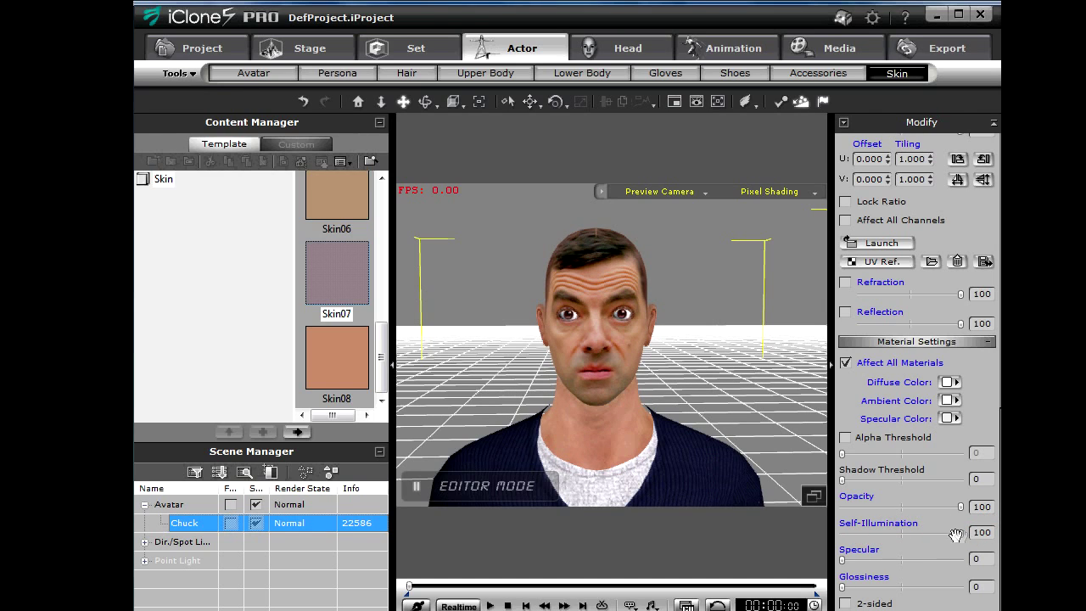
pyautogui.moveTo(960, 534)
pyautogui.mouseDown()
pyautogui.moveTo(893, 535)
pyautogui.moveTo(957, 525)
pyautogui.moveTo(942, 536)
pyautogui.mouseUp()
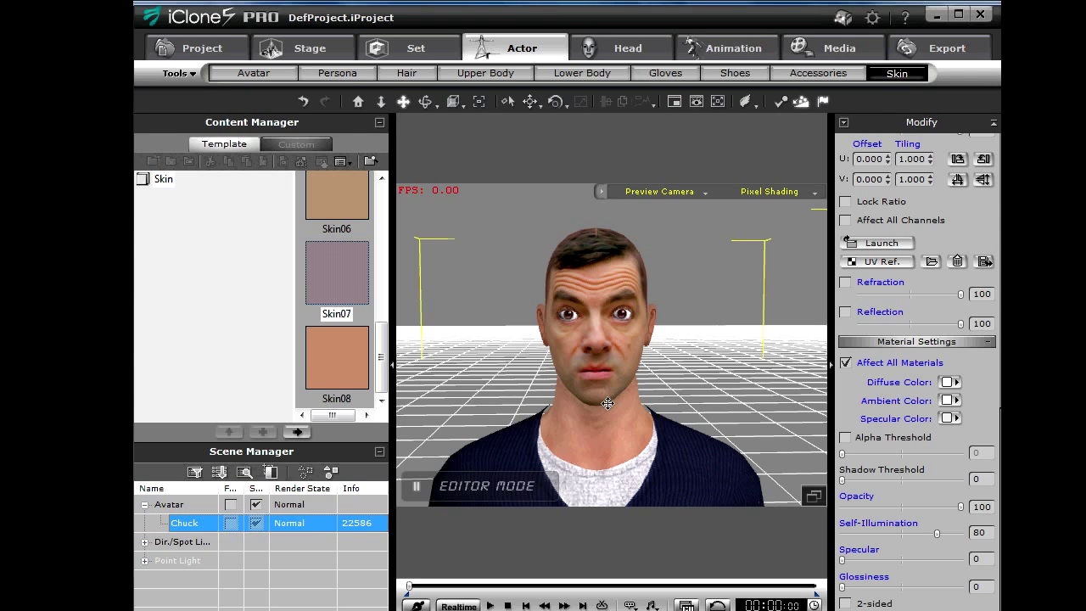
pyautogui.scroll(-3, 607, 404)
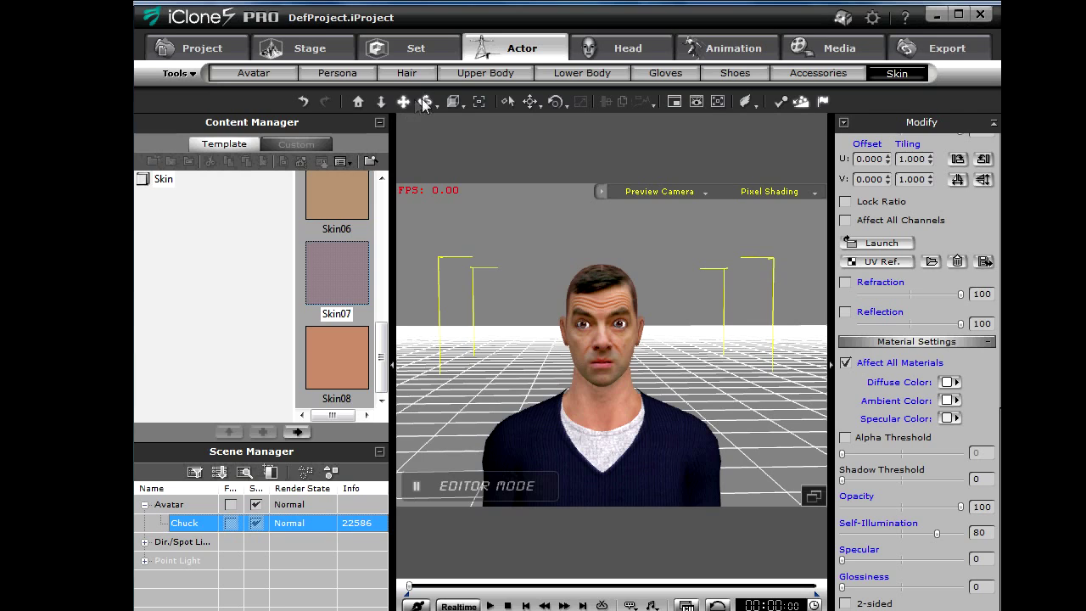
pyautogui.click(424, 101)
pyautogui.moveTo(664, 391)
pyautogui.mouseDown()
pyautogui.moveTo(136, 367)
pyautogui.moveTo(593, 411)
pyautogui.moveTo(807, 412)
pyautogui.mouseUp()
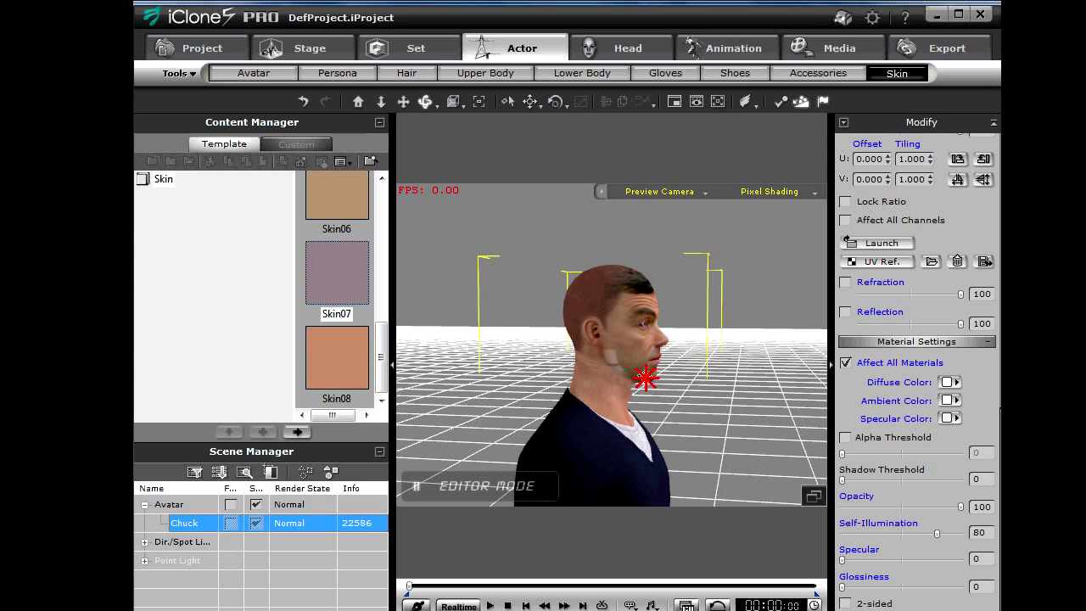
pyautogui.moveTo(644, 378); pyautogui.dragTo(564, 373, button='right')
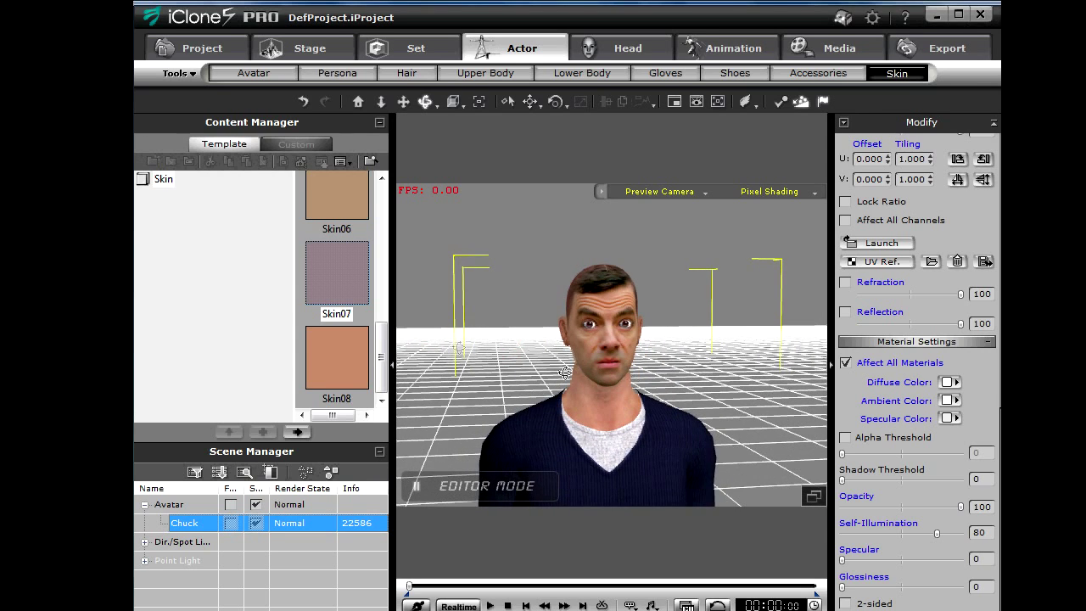
pyautogui.moveTo(564, 373); pyautogui.dragTo(494, 381, button='right')
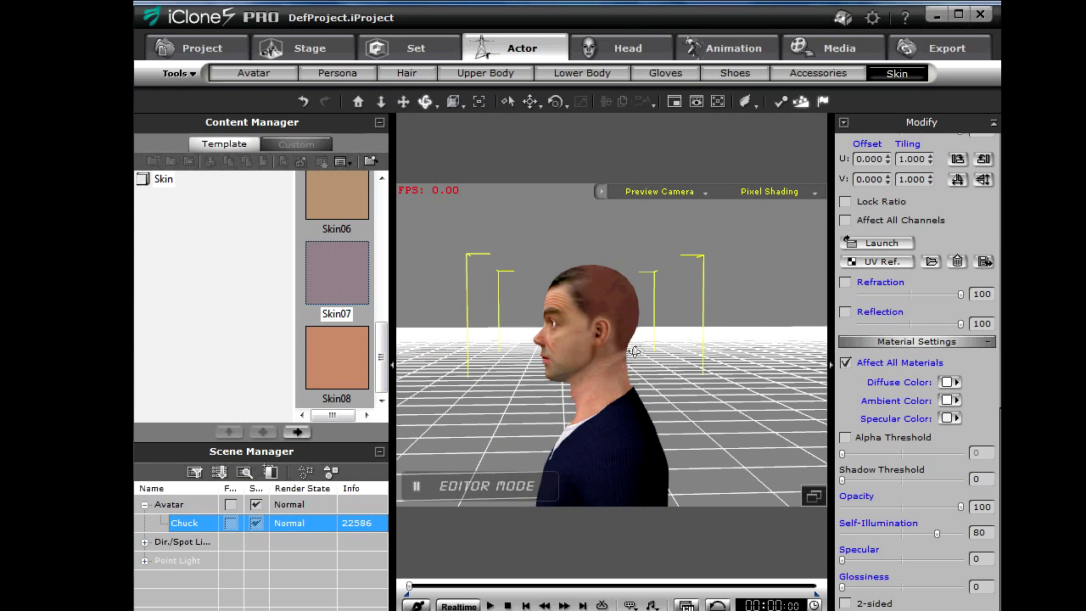
pyautogui.moveTo(582, 383)
pyautogui.mouseDown(button='right')
pyautogui.moveTo(620, 416)
pyautogui.moveTo(609, 414)
pyautogui.moveTo(801, 419)
pyautogui.moveTo(407, 378)
pyautogui.moveTo(507, 378)
pyautogui.moveTo(406, 362)
pyautogui.mouseUp(button='right')
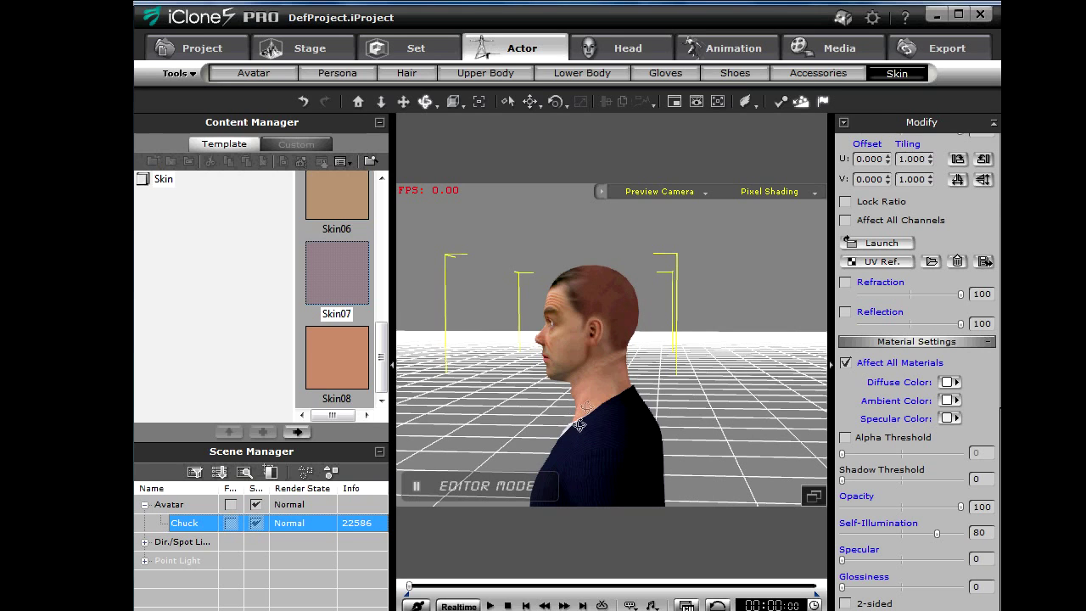
pyautogui.moveTo(575, 436)
pyautogui.mouseDown(button='right')
pyautogui.moveTo(635, 382)
pyautogui.moveTo(654, 436)
pyautogui.moveTo(553, 417)
pyautogui.moveTo(604, 432)
pyautogui.moveTo(631, 416)
pyautogui.moveTo(778, 429)
pyautogui.moveTo(613, 426)
pyautogui.moveTo(356, 395)
pyautogui.moveTo(623, 430)
pyautogui.moveTo(587, 426)
pyautogui.mouseUp(button='right')
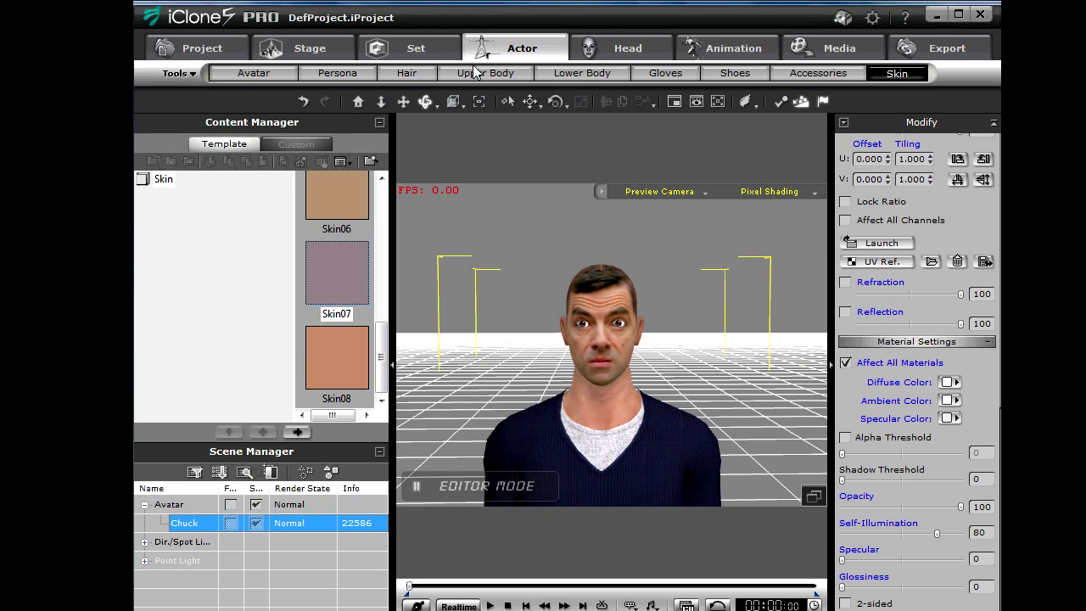
pyautogui.click(403, 75)
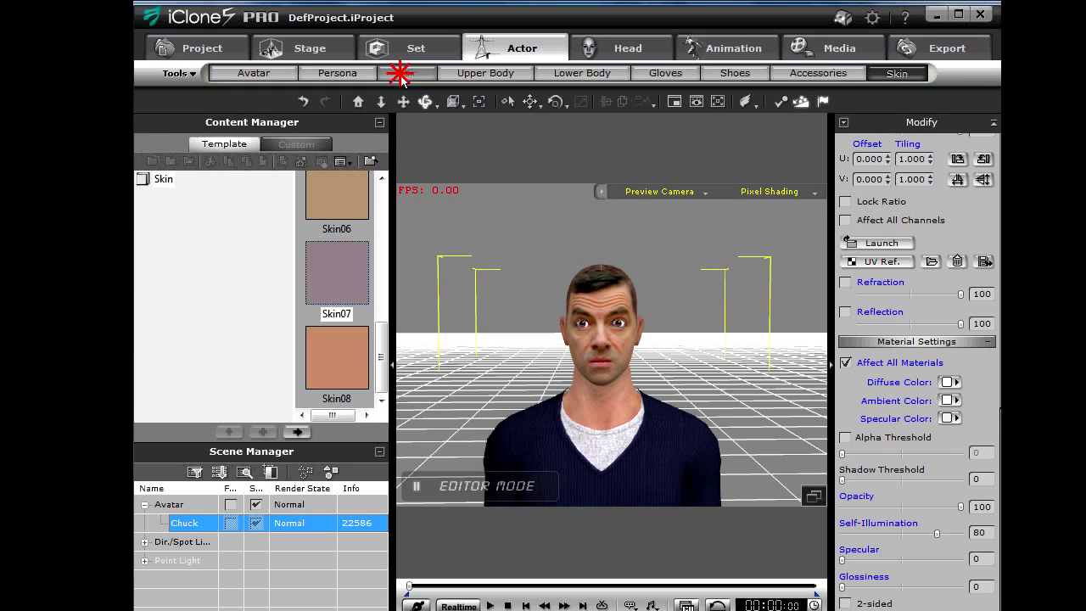
# Apply the Formal hairstyle to Chuck from the Hair library
pyautogui.click(283, 77)
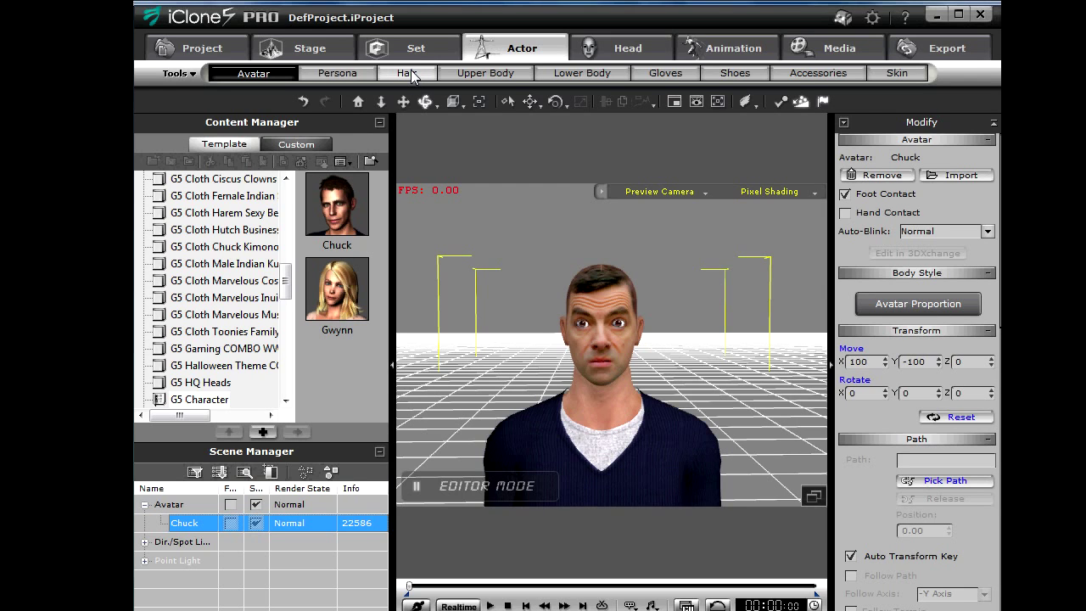
pyautogui.click(409, 74)
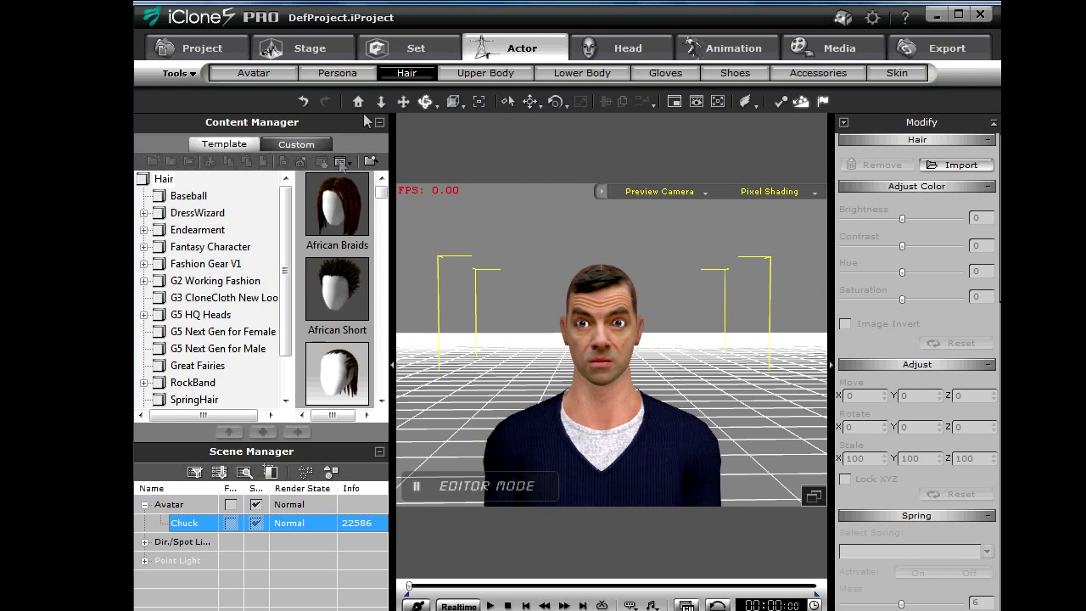
pyautogui.moveTo(382, 198); pyautogui.dragTo(371, 253)
pyautogui.doubleClick(337, 257)
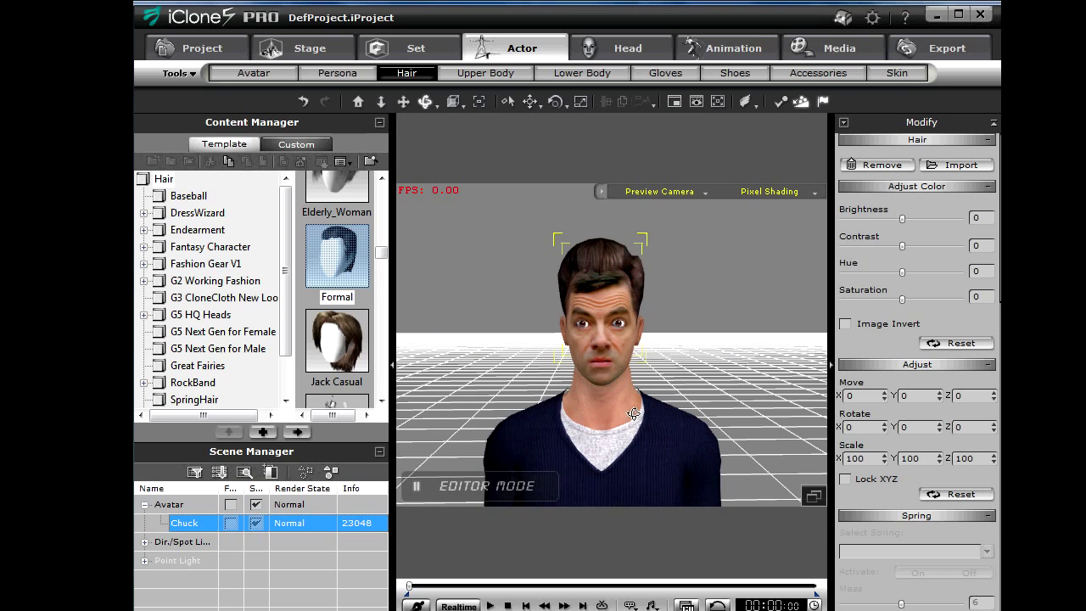
# Lower the hair onto his head to Move Y -34 and narrow it to Scale X 98
pyautogui.click(530, 102)
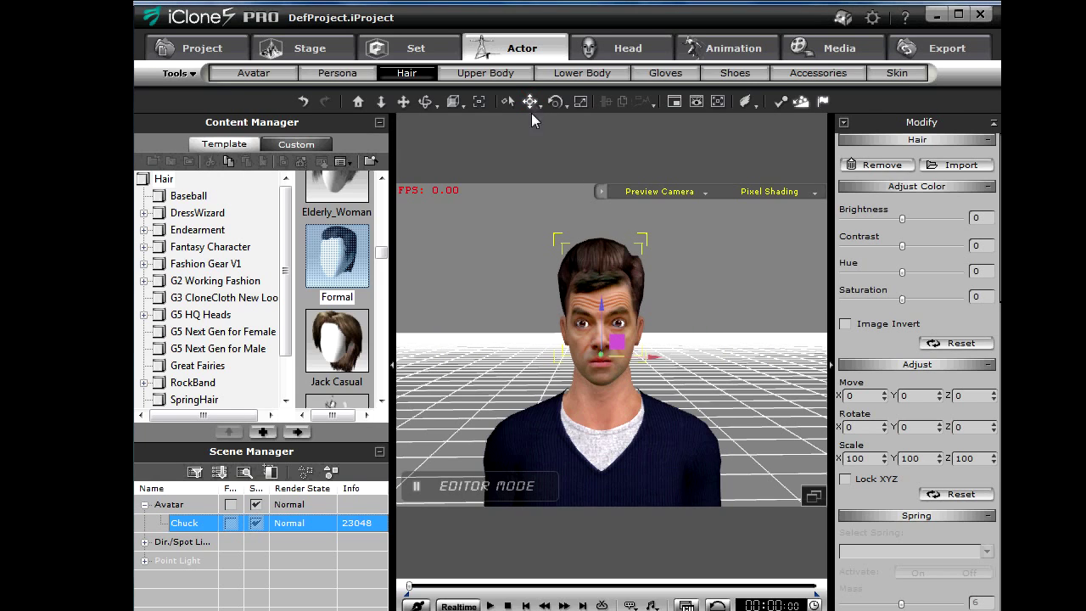
pyautogui.moveTo(603, 303); pyautogui.dragTo(602, 322)
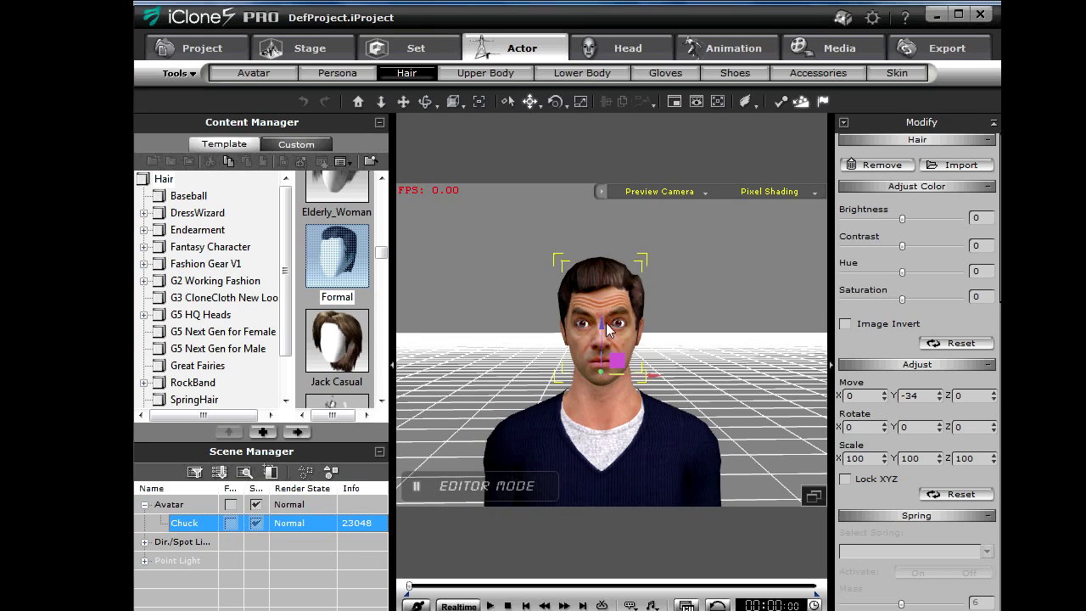
pyautogui.click(581, 101)
pyautogui.moveTo(654, 375); pyautogui.dragTo(652, 378)
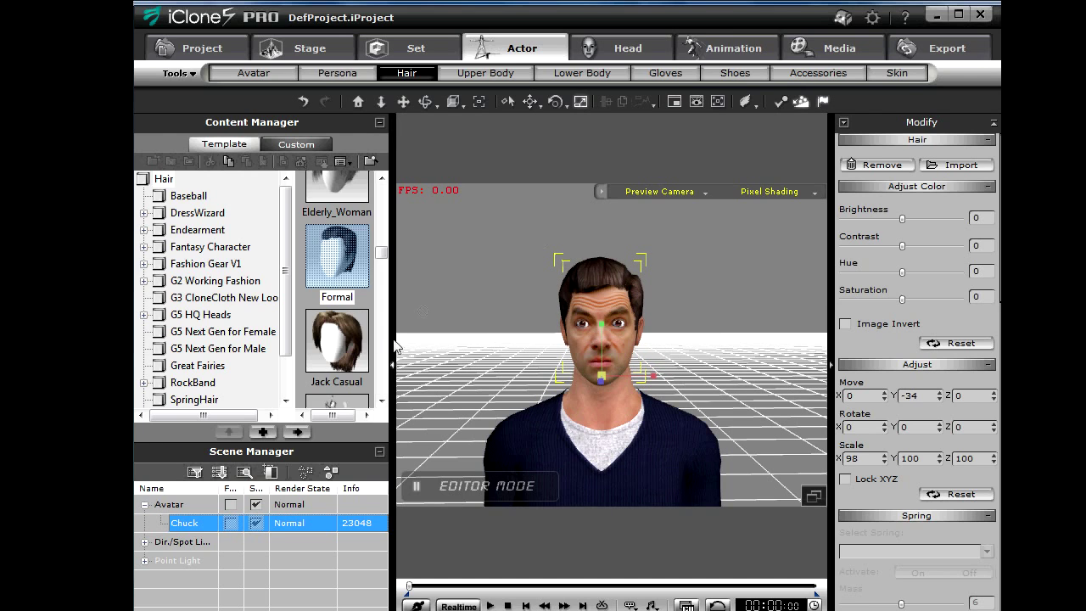
pyautogui.scroll(-1, 379, 251)
pyautogui.moveTo(379, 315)
pyautogui.mouseDown()
pyautogui.moveTo(369, 404)
pyautogui.moveTo(370, 388)
pyautogui.mouseUp()
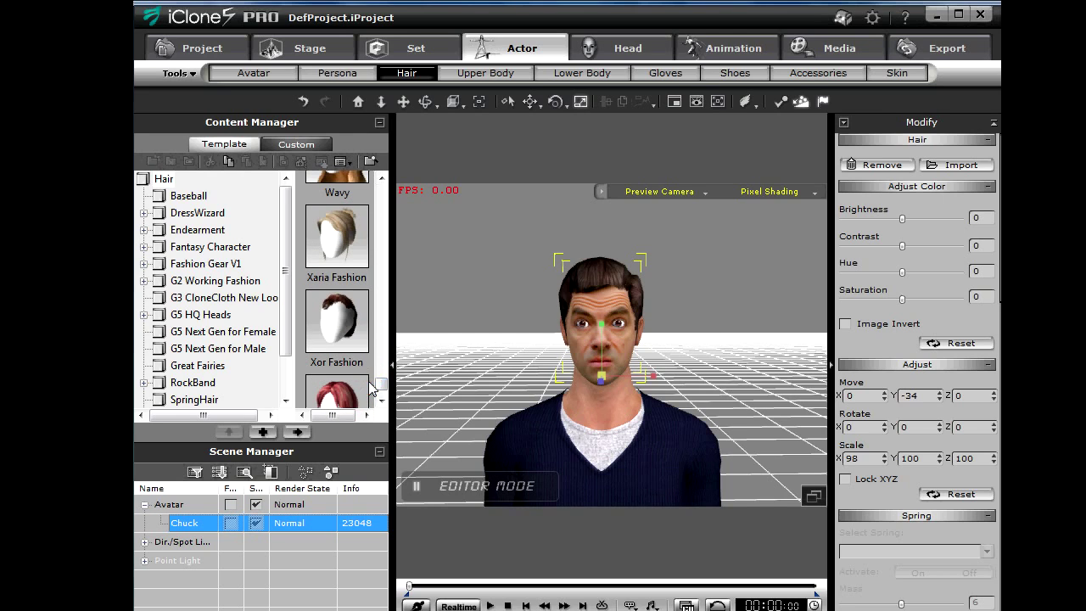
# Replace Chuck's hair with the Xor Fashion hairstyle and select it for editing
pyautogui.doubleClick(332, 339)
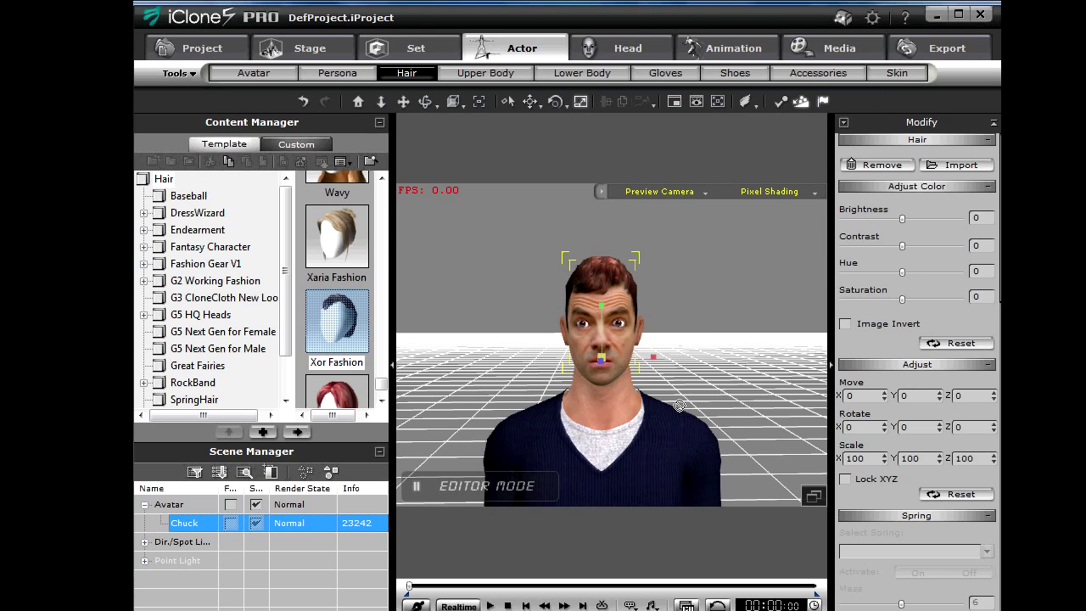
pyautogui.click(651, 359)
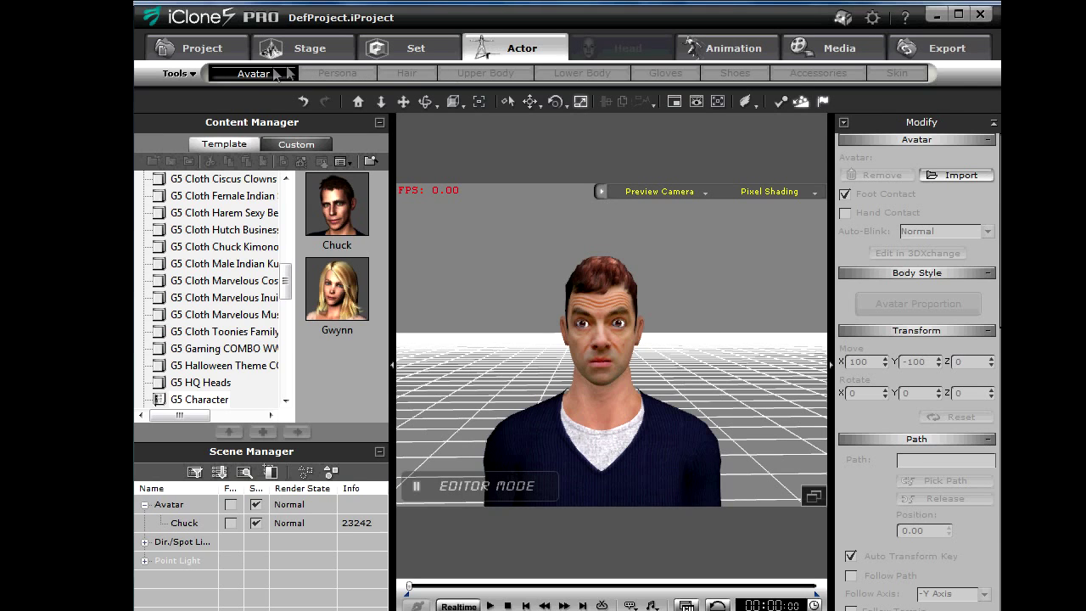
pyautogui.click(604, 355)
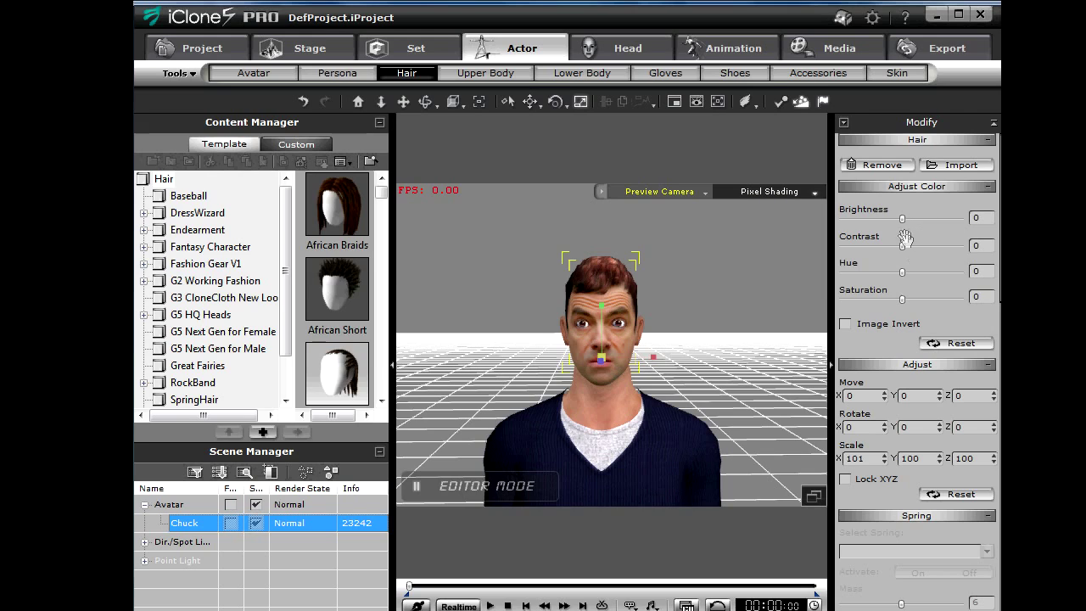
# Darken the hair to nearly black with Brightness -34 and Hue 2
pyautogui.moveTo(902, 298)
pyautogui.mouseDown()
pyautogui.moveTo(889, 313)
pyautogui.moveTo(908, 287)
pyautogui.mouseUp()
pyautogui.moveTo(904, 271); pyautogui.dragTo(904, 277)
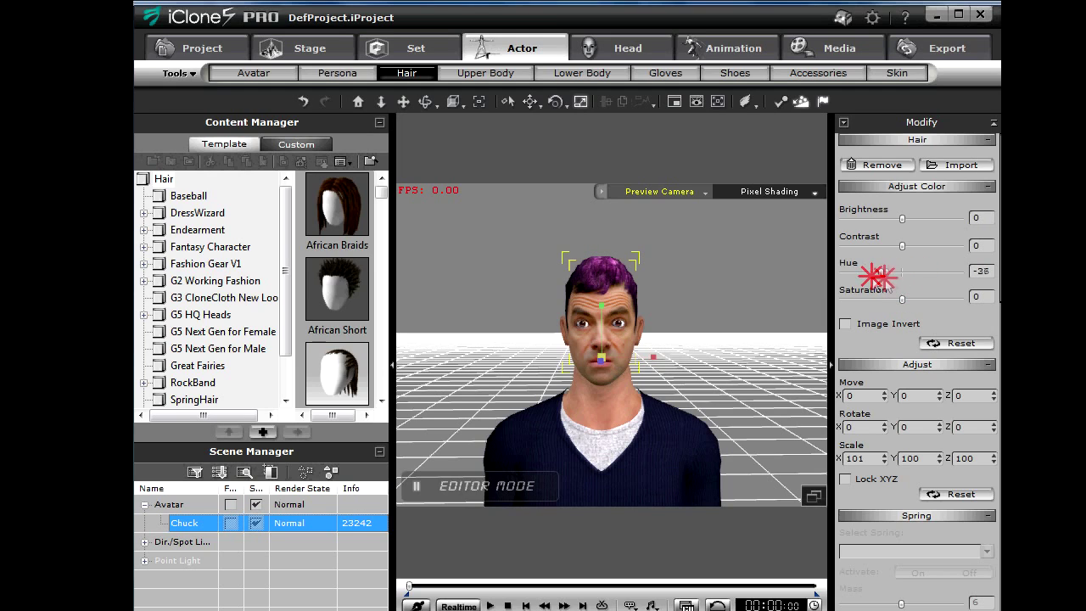
pyautogui.moveTo(902, 218); pyautogui.dragTo(884, 218)
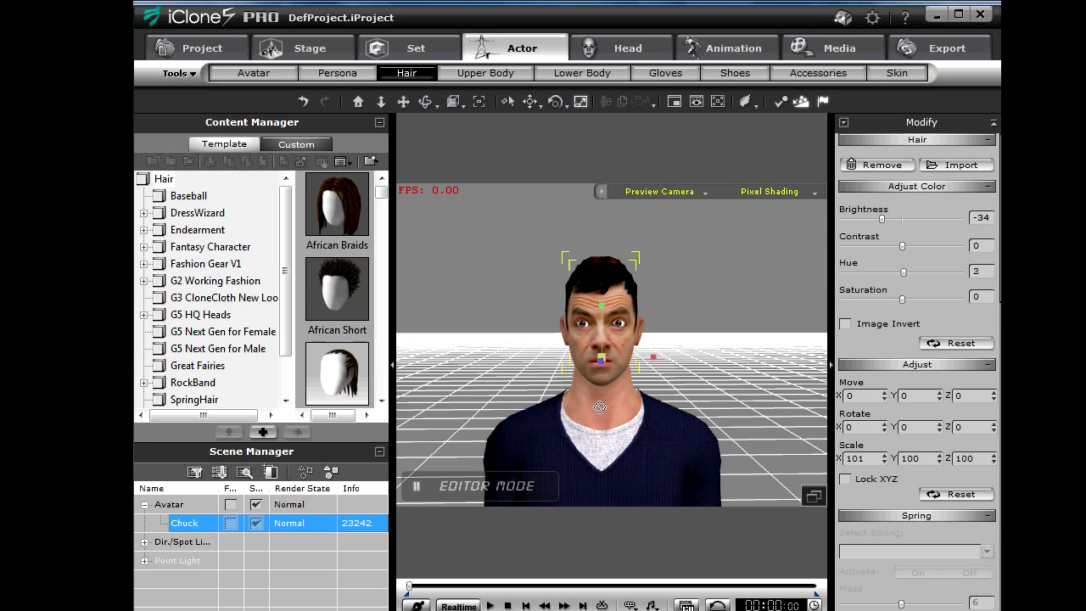
pyautogui.scroll(-2, 600, 408)
pyautogui.scroll(-2, 599, 408)
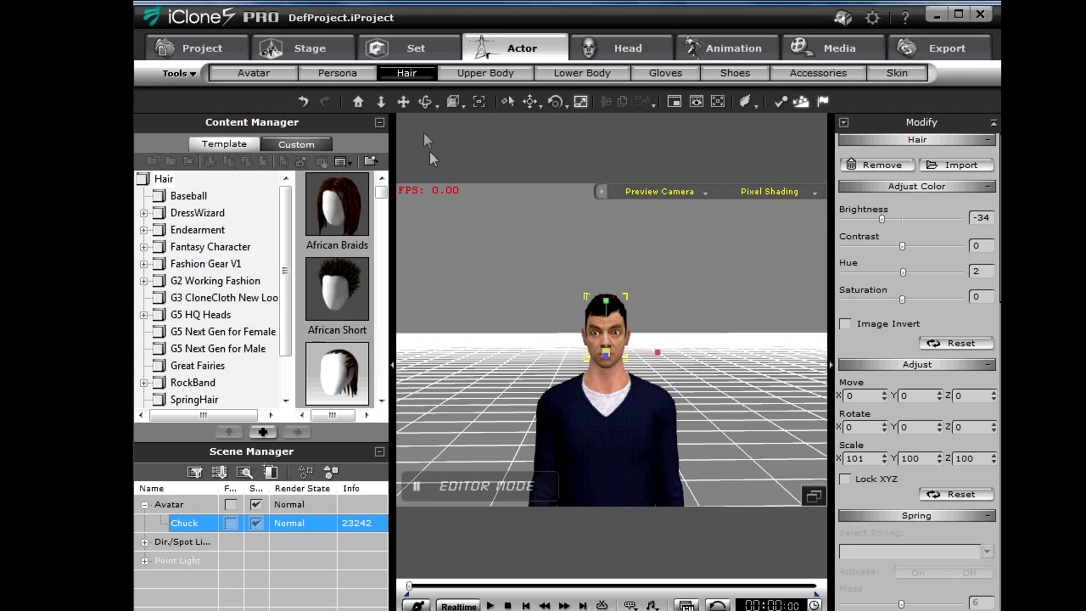
# Widen Chuck's hair to Scale X 105, checking it from profile and front
pyautogui.click(424, 103)
pyautogui.moveTo(509, 425)
pyautogui.mouseDown()
pyautogui.moveTo(134, 359)
pyautogui.moveTo(427, 437)
pyautogui.moveTo(443, 419)
pyautogui.moveTo(428, 419)
pyautogui.moveTo(994, 483)
pyautogui.moveTo(540, 393)
pyautogui.moveTo(526, 444)
pyautogui.mouseUp()
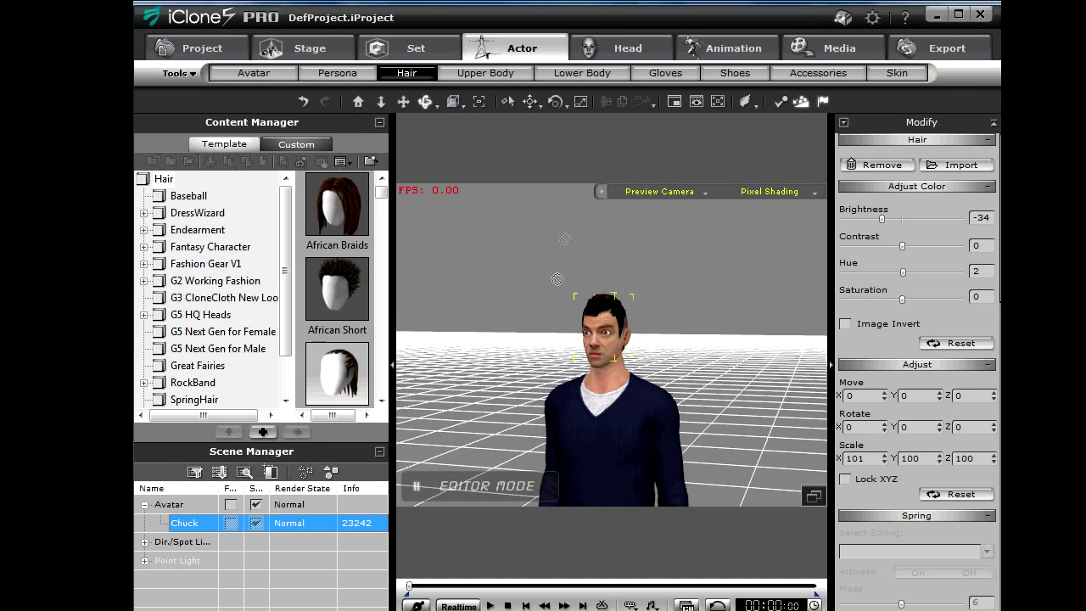
pyautogui.click(582, 103)
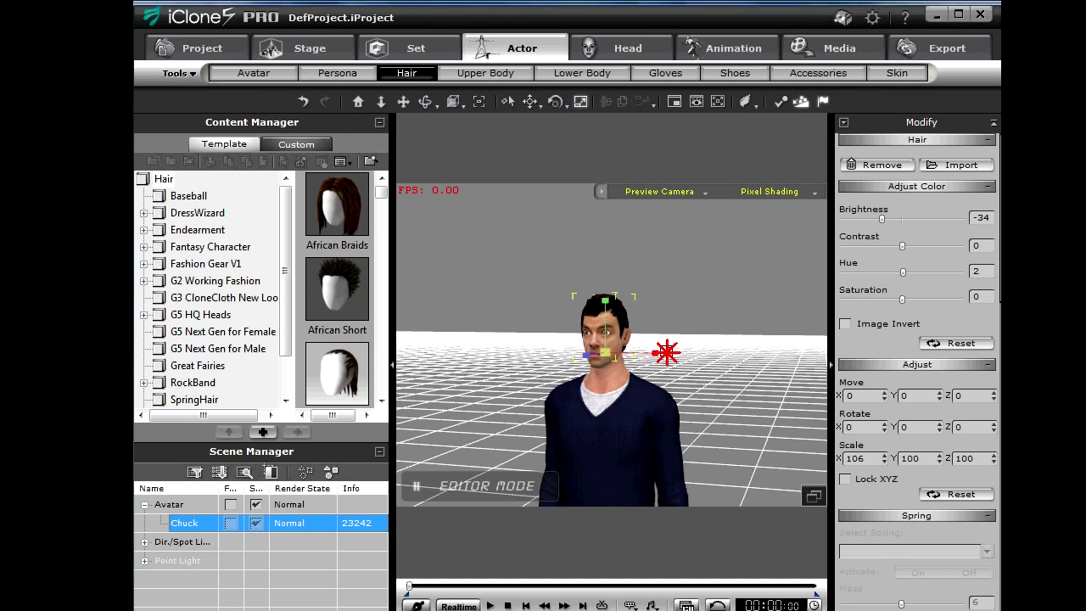
pyautogui.moveTo(475, 399)
pyautogui.mouseDown(button='right')
pyautogui.moveTo(643, 375)
pyautogui.moveTo(560, 391)
pyautogui.mouseUp(button='right')
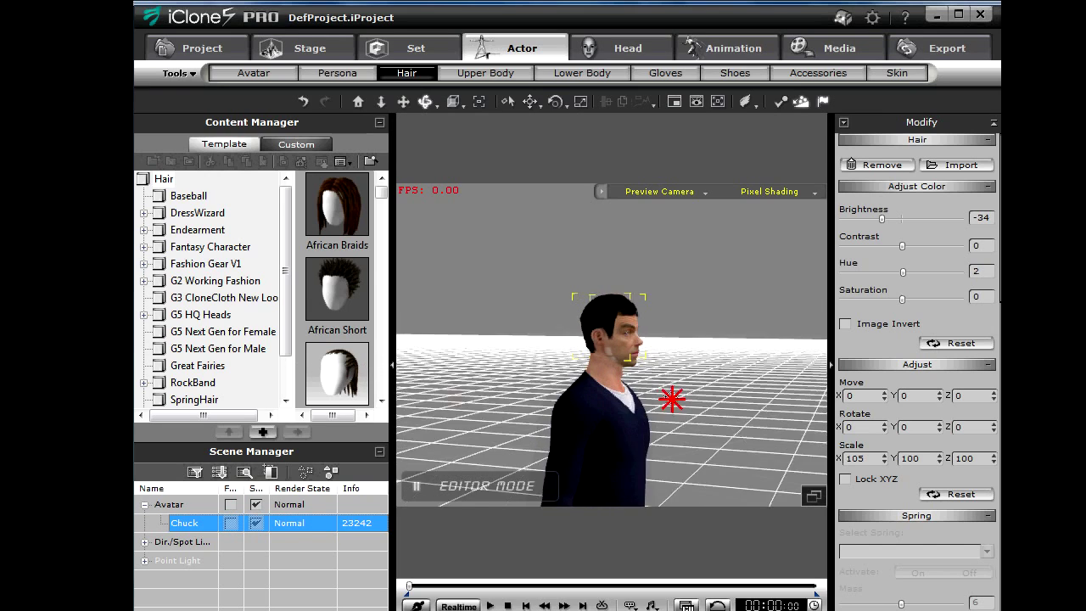
pyautogui.moveTo(560, 391); pyautogui.dragTo(690, 395, button='right')
pyautogui.moveTo(581, 373); pyautogui.dragTo(628, 541, button='right')
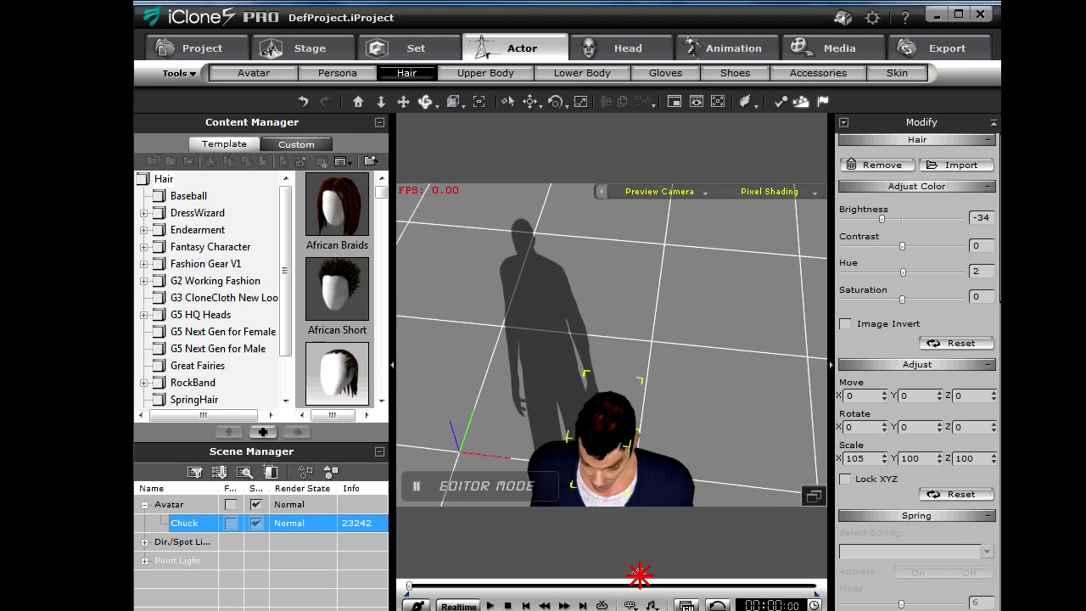
pyautogui.moveTo(627, 541)
pyautogui.mouseDown(button='right')
pyautogui.moveTo(665, 320)
pyautogui.moveTo(592, 428)
pyautogui.mouseUp(button='right')
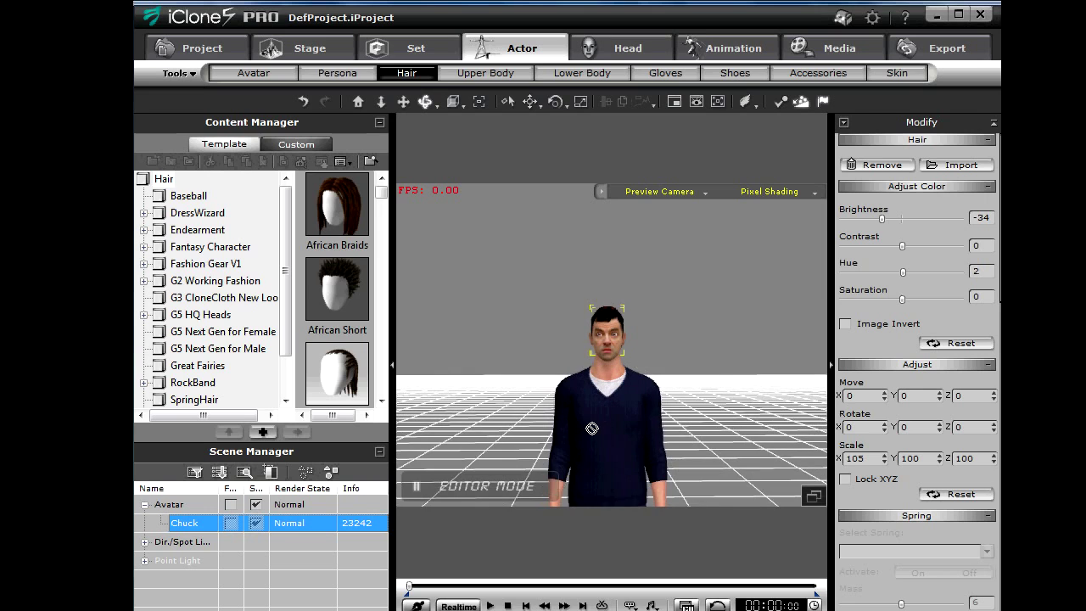
# Zoom out to review Chuck's full body with the new hair
pyautogui.scroll(-3, 600, 434)
pyautogui.scroll(-3, 600, 436)
pyautogui.scroll(-2, 600, 437)
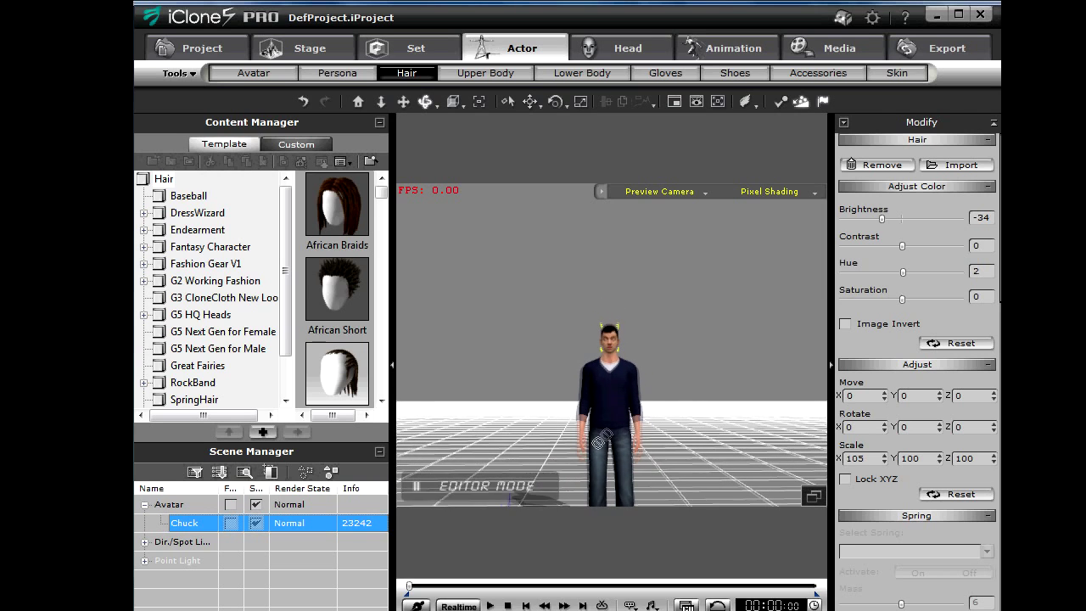
pyautogui.moveTo(601, 437); pyautogui.dragTo(579, 461, button='right')
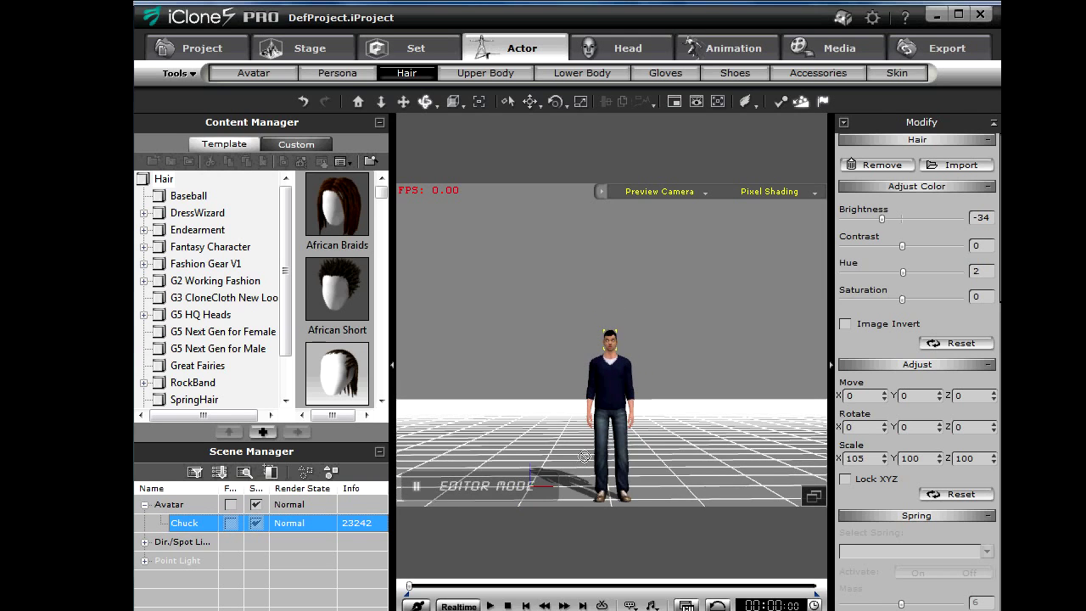
pyautogui.scroll(3, 598, 456)
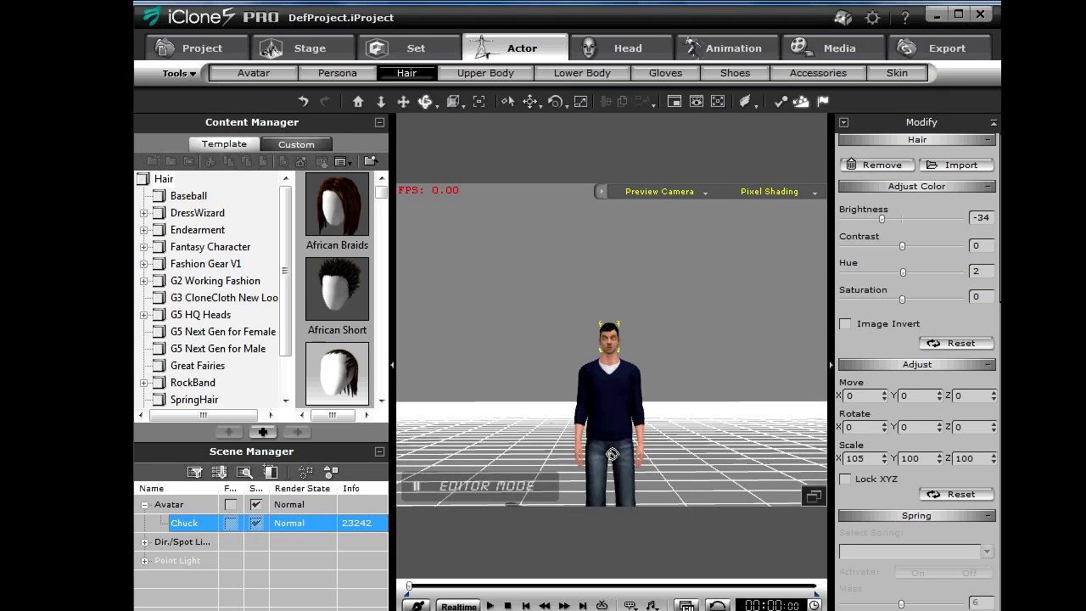
pyautogui.scroll(2, 612, 454)
pyautogui.scroll(2, 613, 453)
pyautogui.scroll(1, 612, 454)
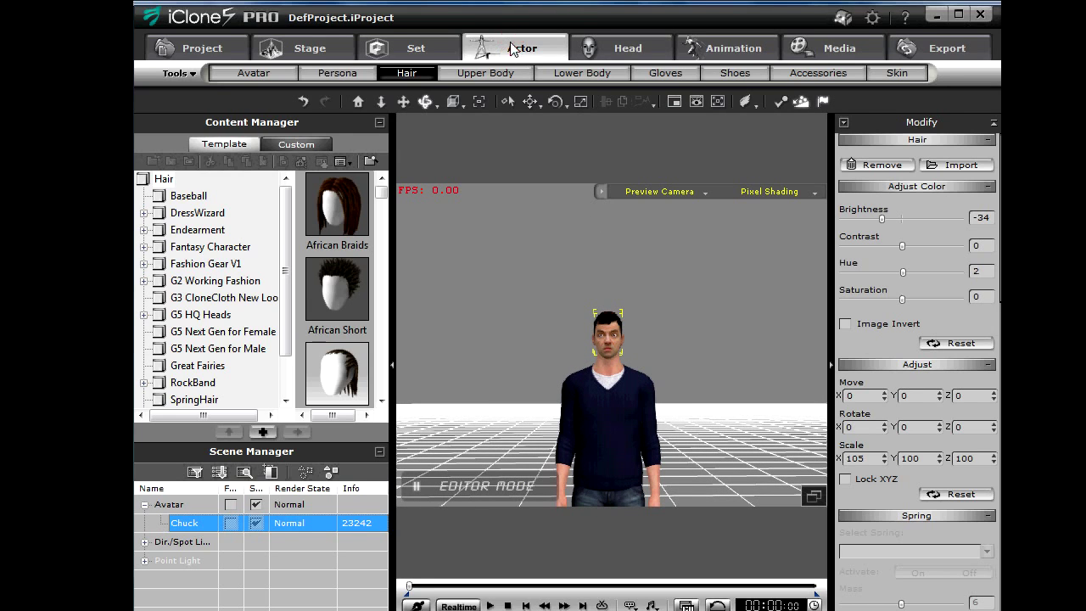
pyautogui.click(277, 73)
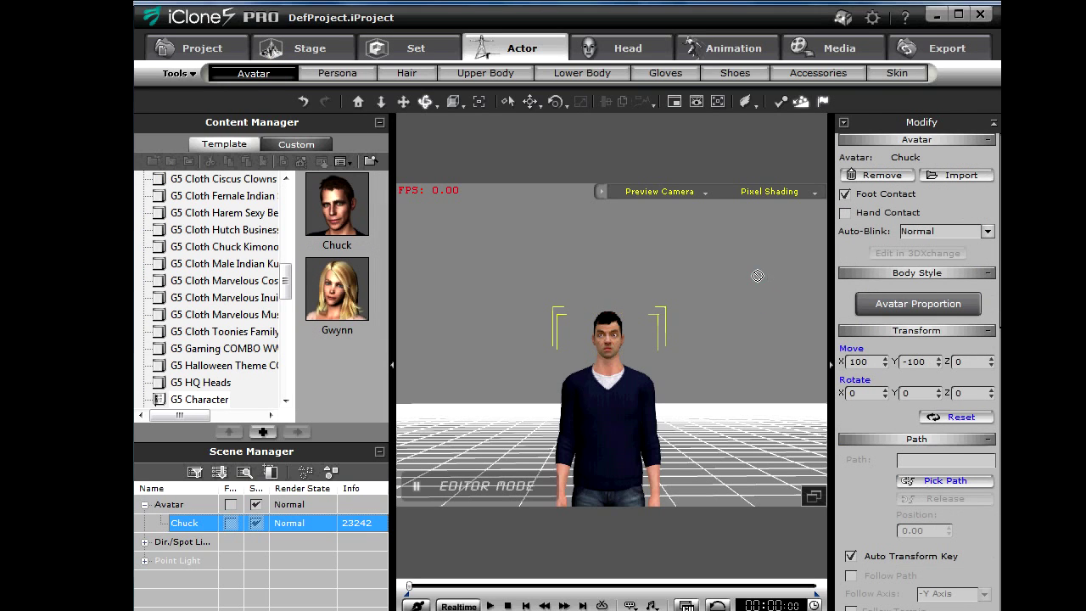
# Set Chuck's body width to 85 in Avatar Proportion
pyautogui.click(931, 306)
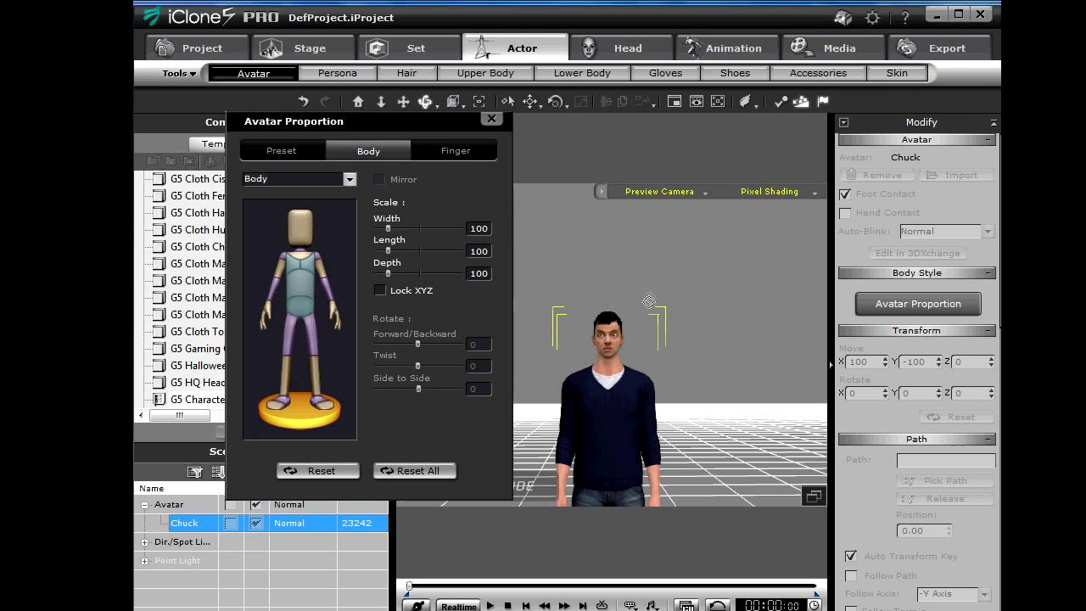
pyautogui.moveTo(444, 129)
pyautogui.mouseDown()
pyautogui.moveTo(408, 240)
pyautogui.moveTo(411, 230)
pyautogui.mouseUp()
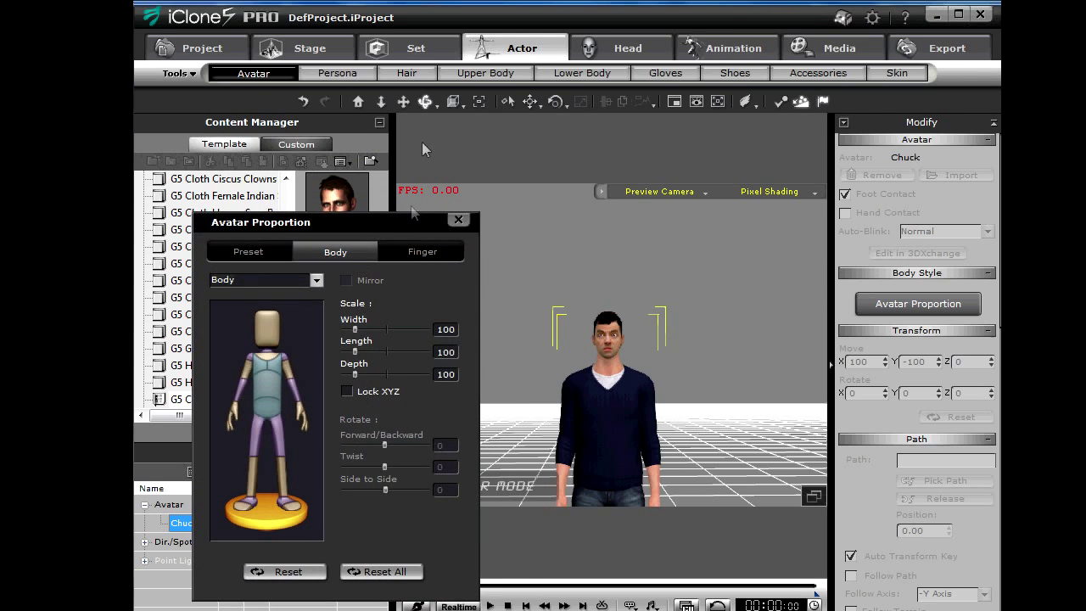
pyautogui.scroll(-3, 654, 407)
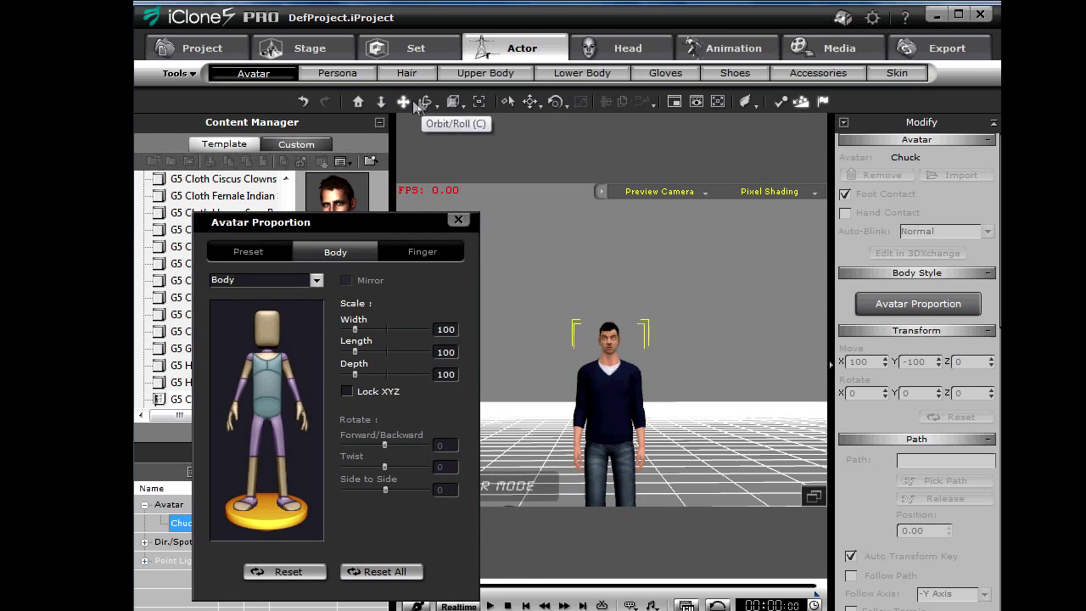
pyautogui.scroll(3, 622, 469)
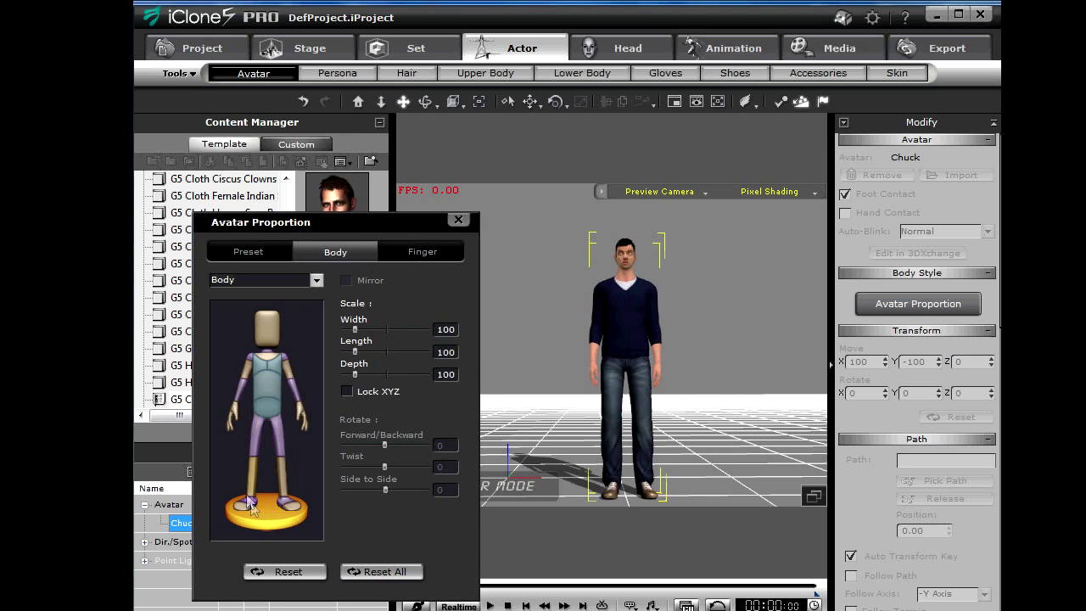
pyautogui.moveTo(354, 331); pyautogui.dragTo(352, 337)
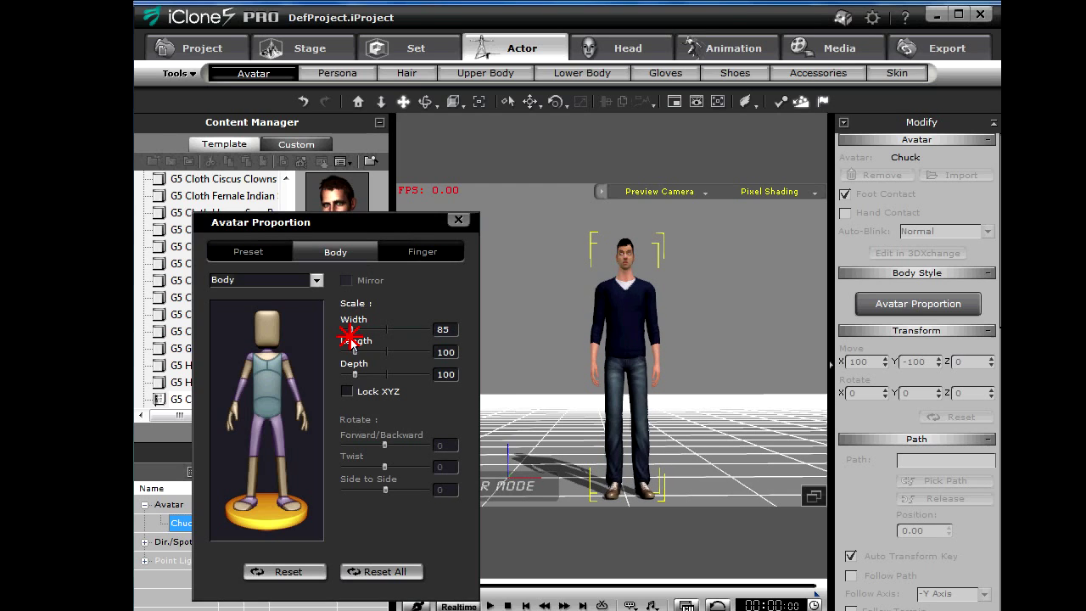
# Give Chuck's neck width 50 and length 75, then close the proportion editor
pyautogui.click(267, 358)
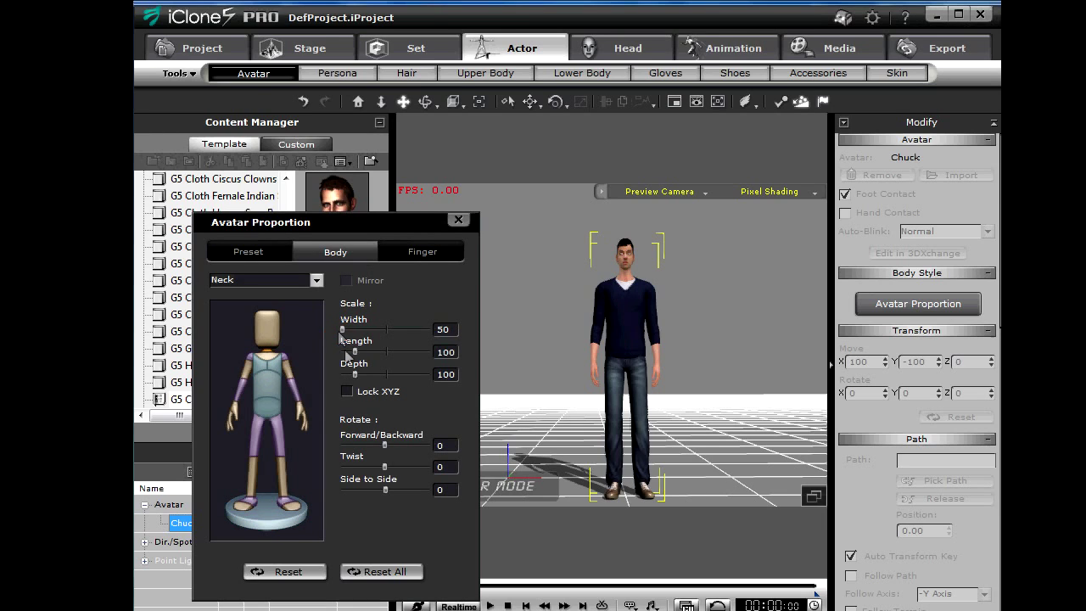
pyautogui.moveTo(355, 356)
pyautogui.mouseDown()
pyautogui.moveTo(341, 357)
pyautogui.moveTo(390, 360)
pyautogui.moveTo(349, 361)
pyautogui.mouseUp()
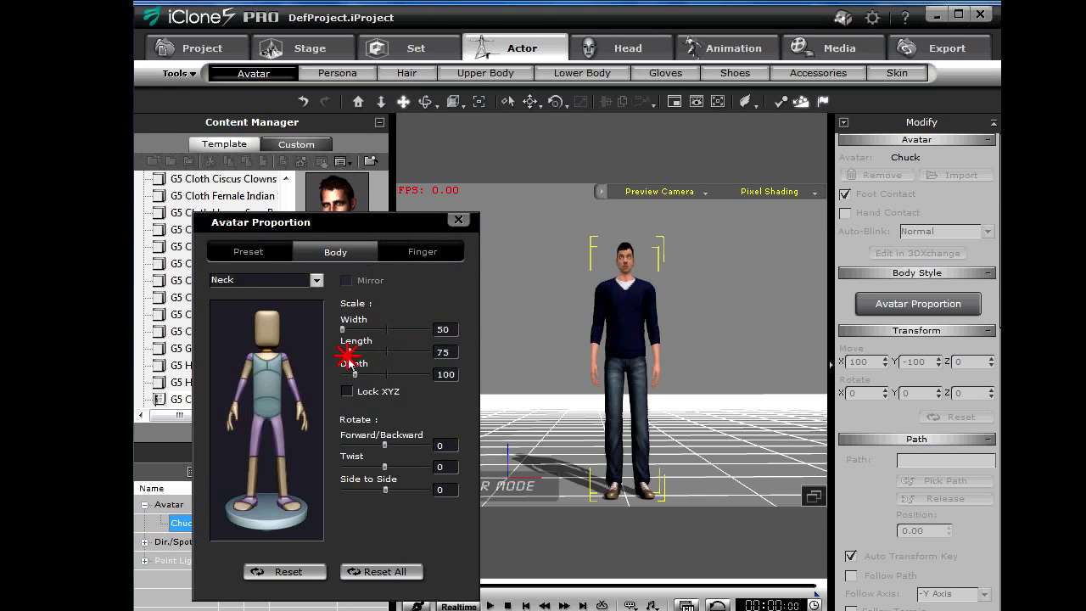
pyautogui.click(458, 219)
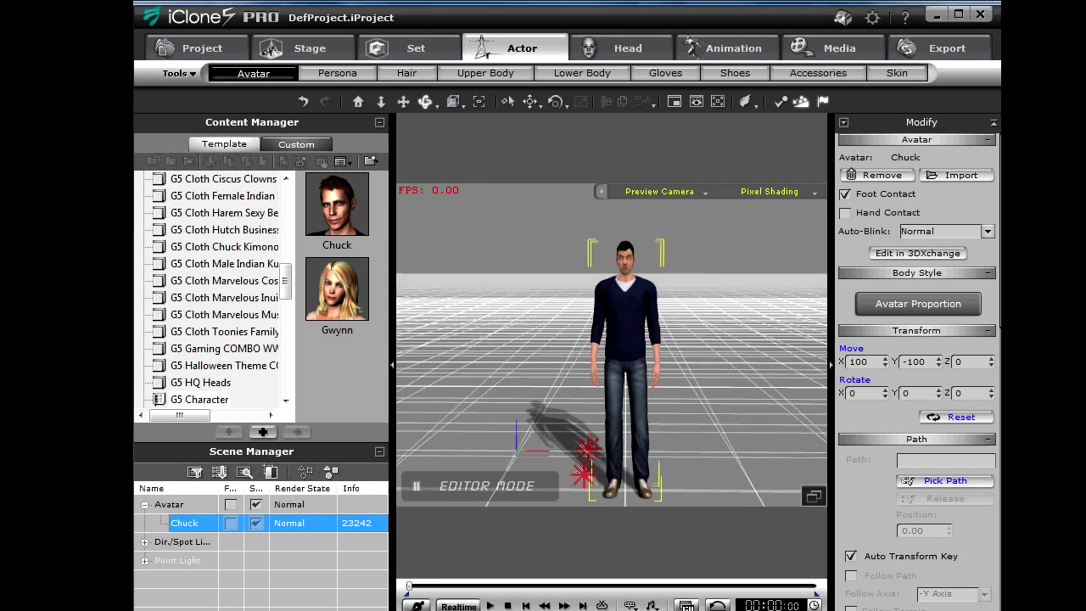
pyautogui.scroll(2, 641, 345)
pyautogui.scroll(2, 641, 345)
pyautogui.scroll(2, 641, 346)
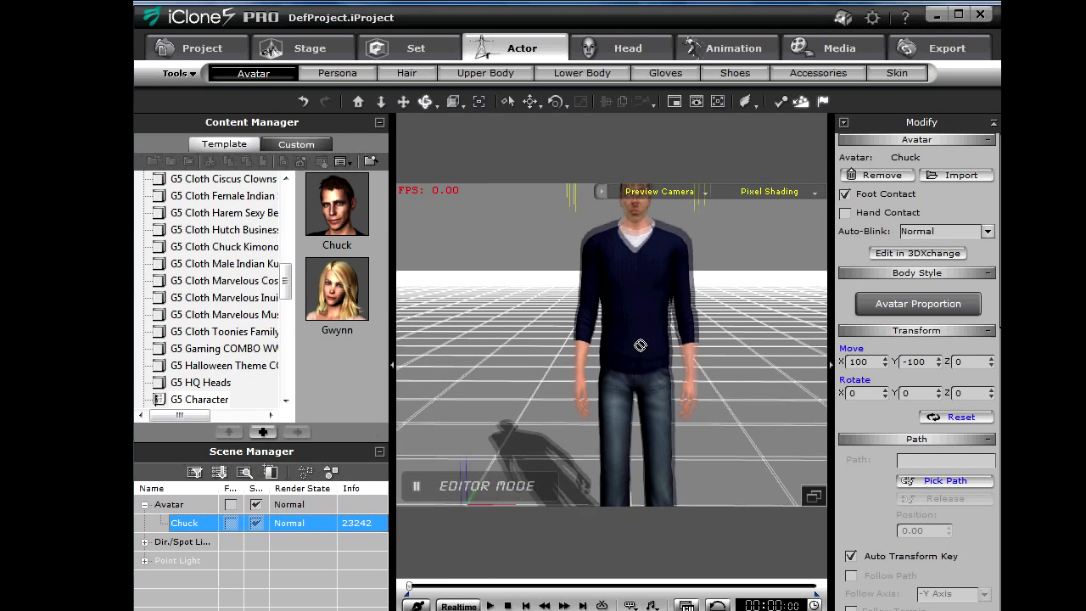
pyautogui.moveTo(630, 330); pyautogui.dragTo(635, 337, button='right')
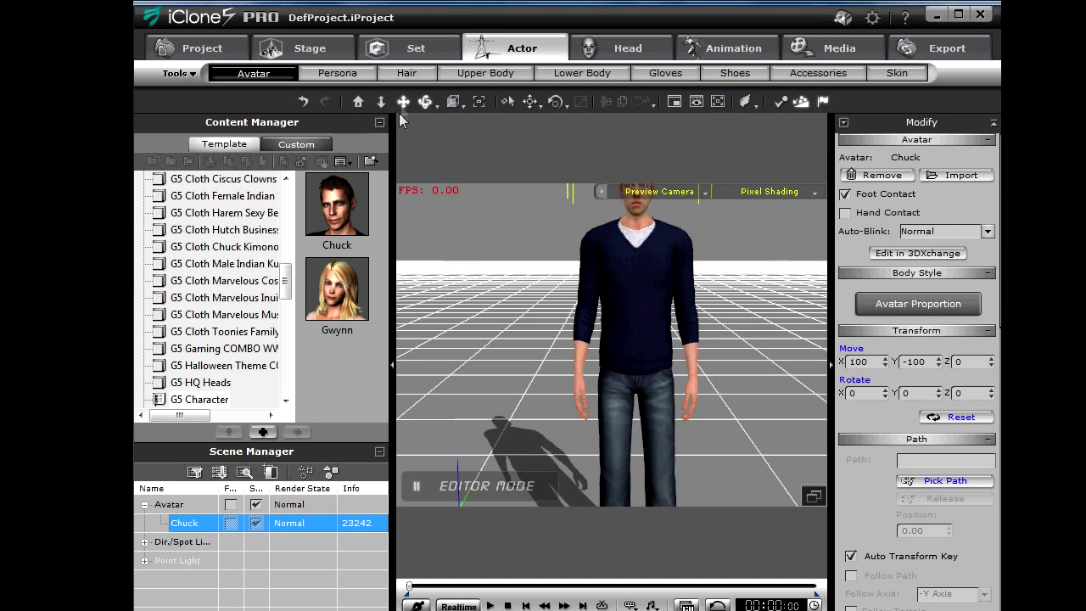
pyautogui.moveTo(654, 267); pyautogui.dragTo(607, 430, button='middle')
pyautogui.scroll(2, 619, 416)
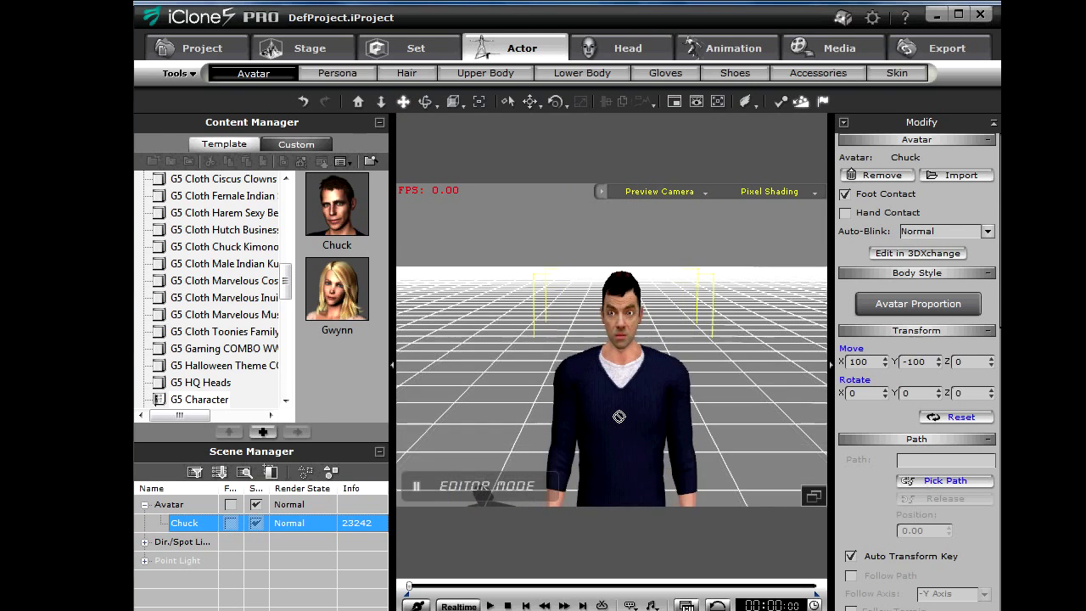
pyautogui.scroll(3, 620, 416)
pyautogui.scroll(2, 619, 417)
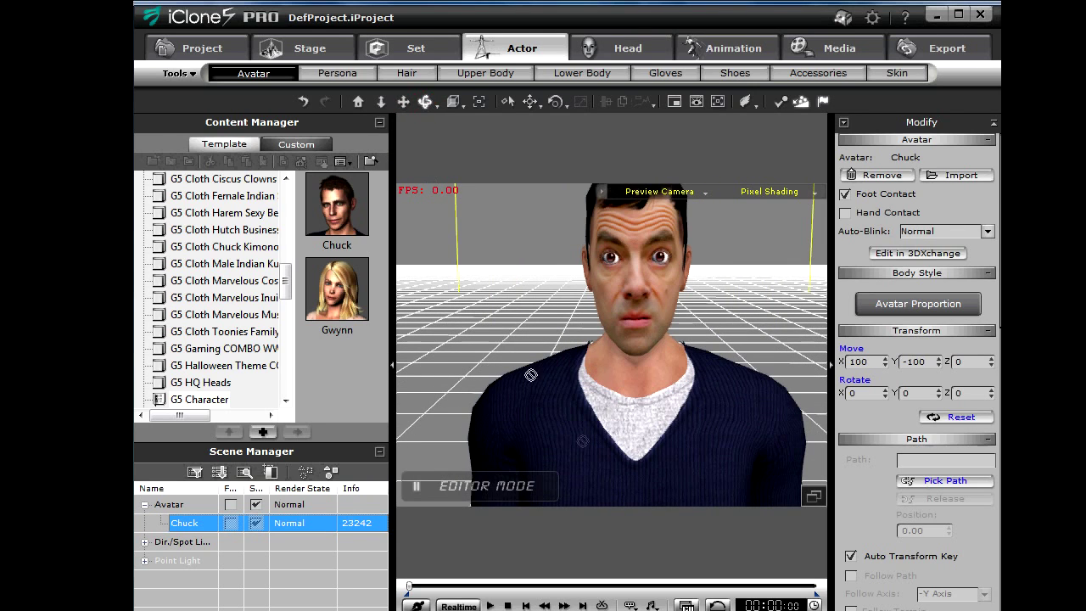
pyautogui.moveTo(531, 374); pyautogui.dragTo(653, 382, button='right')
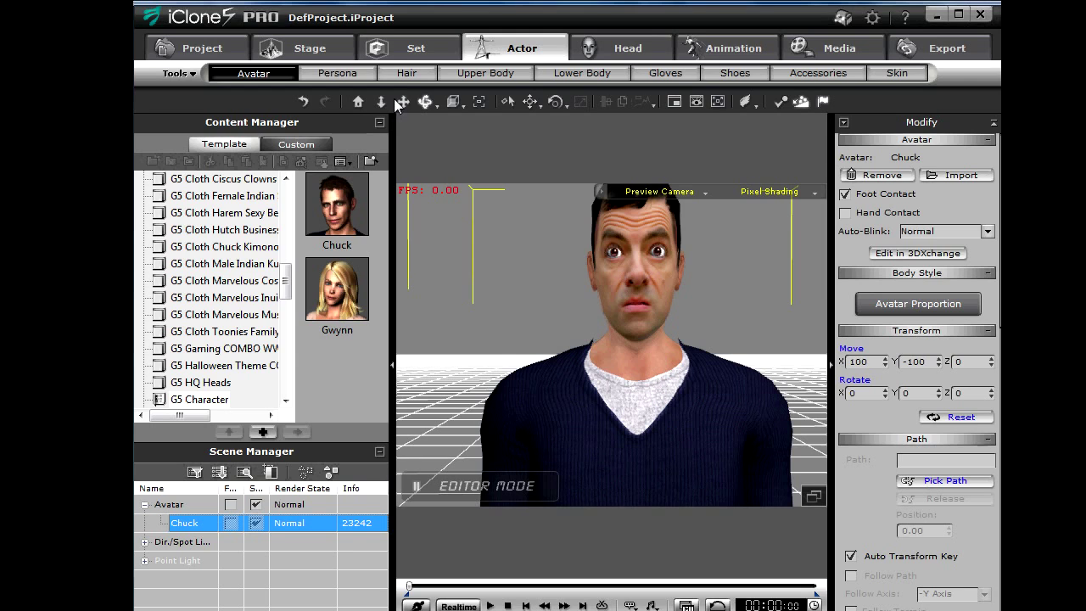
pyautogui.moveTo(606, 352); pyautogui.dragTo(589, 376, button='right')
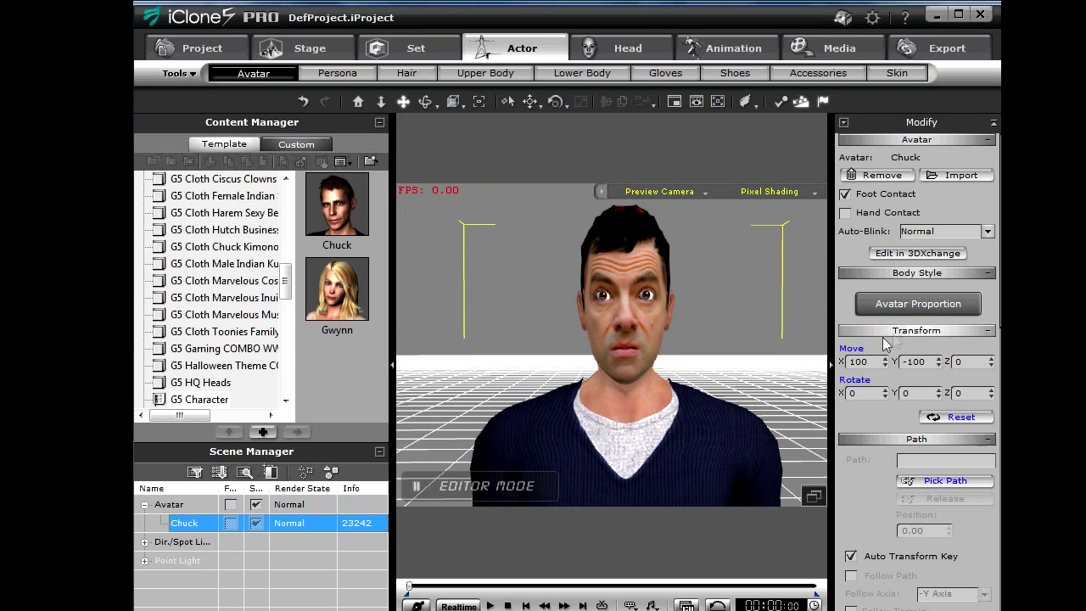
pyautogui.click(916, 304)
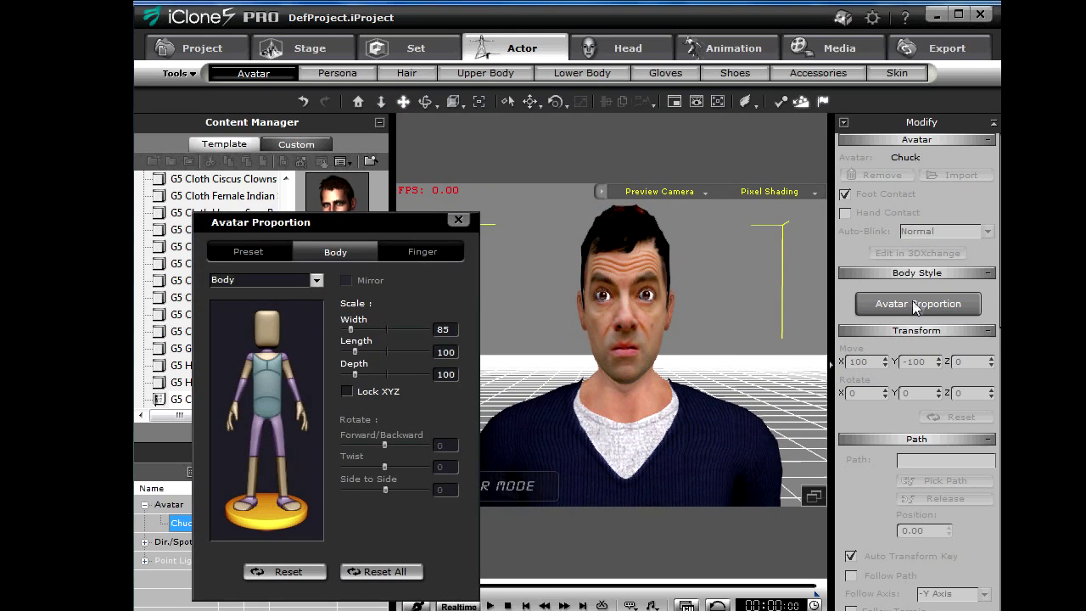
# Set Chuck's head proportions to width 96 and length 89, then close the editor
pyautogui.click(268, 327)
pyautogui.moveTo(355, 351); pyautogui.dragTo(354, 334)
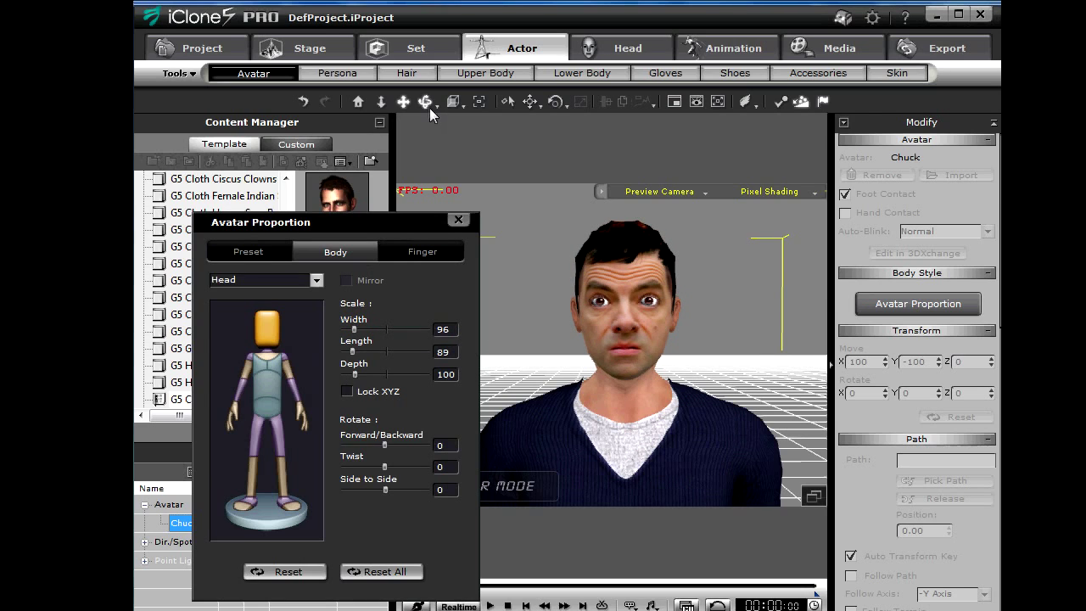
pyautogui.scroll(-5, 607, 298)
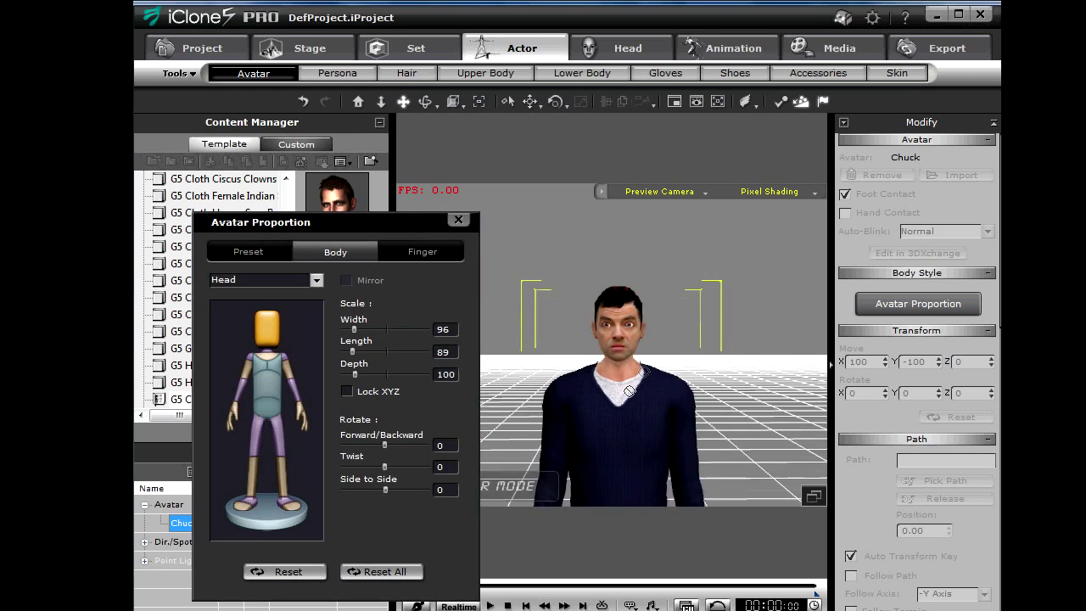
pyautogui.scroll(-2, 629, 391)
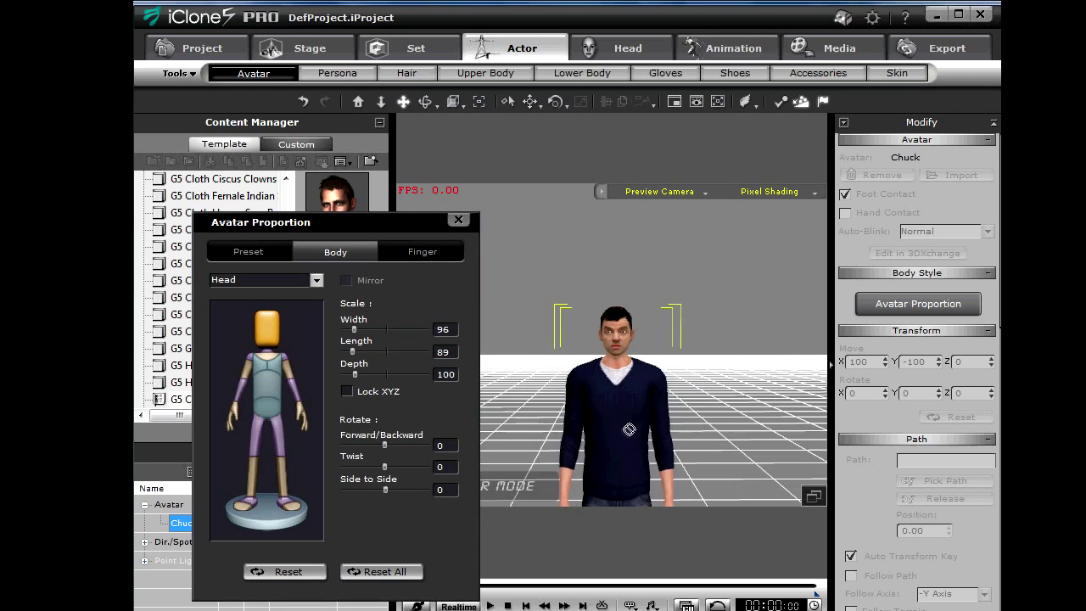
pyautogui.scroll(-2, 621, 451)
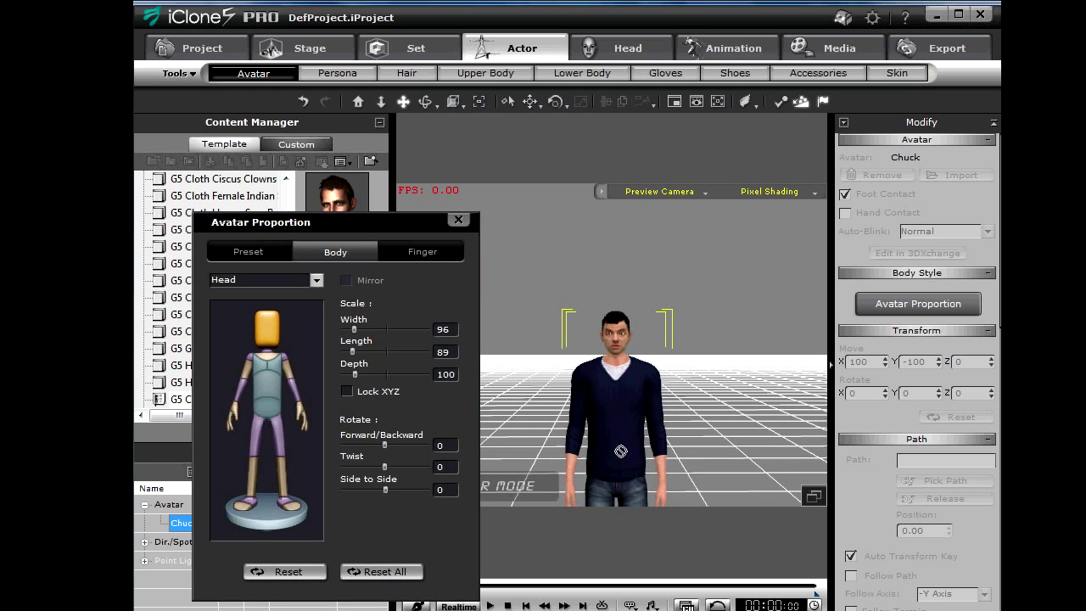
pyautogui.click(459, 221)
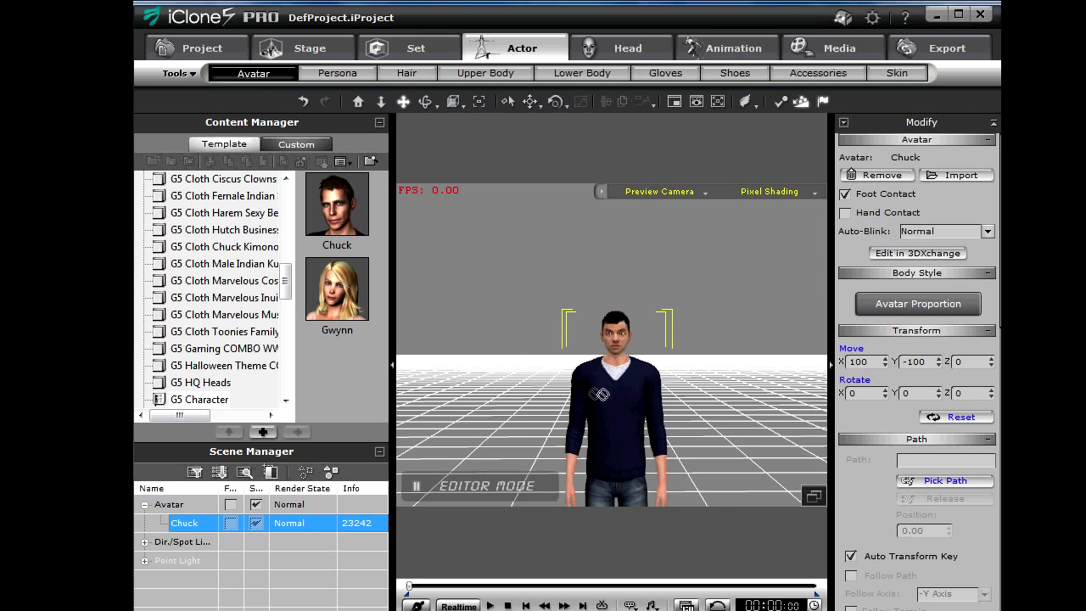
# Add the avatar to the custom library and name it Bean
pyautogui.rightClick(620, 391)
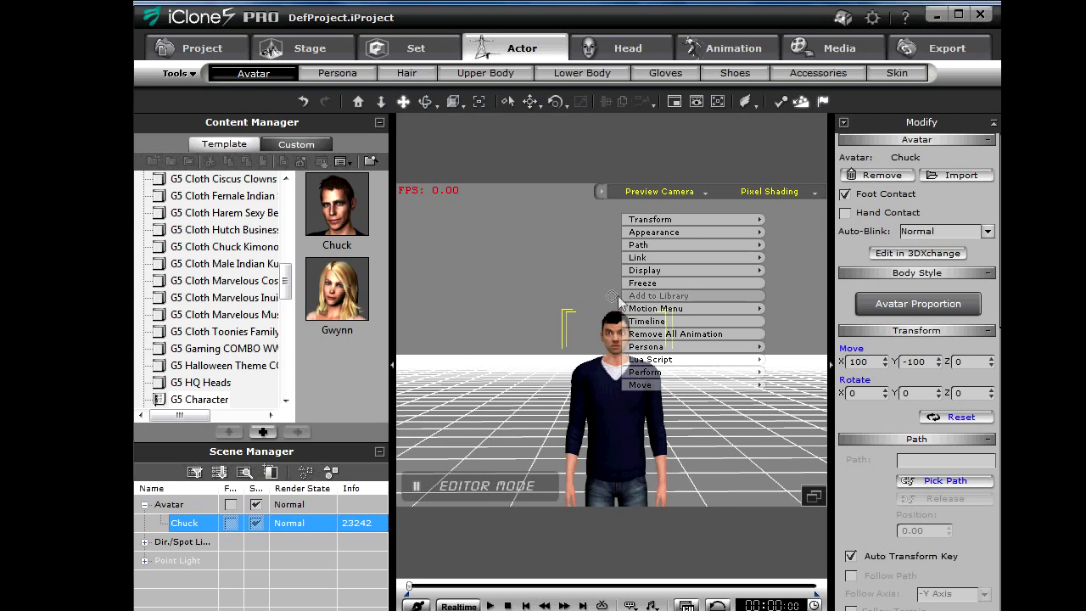
pyautogui.click(675, 301)
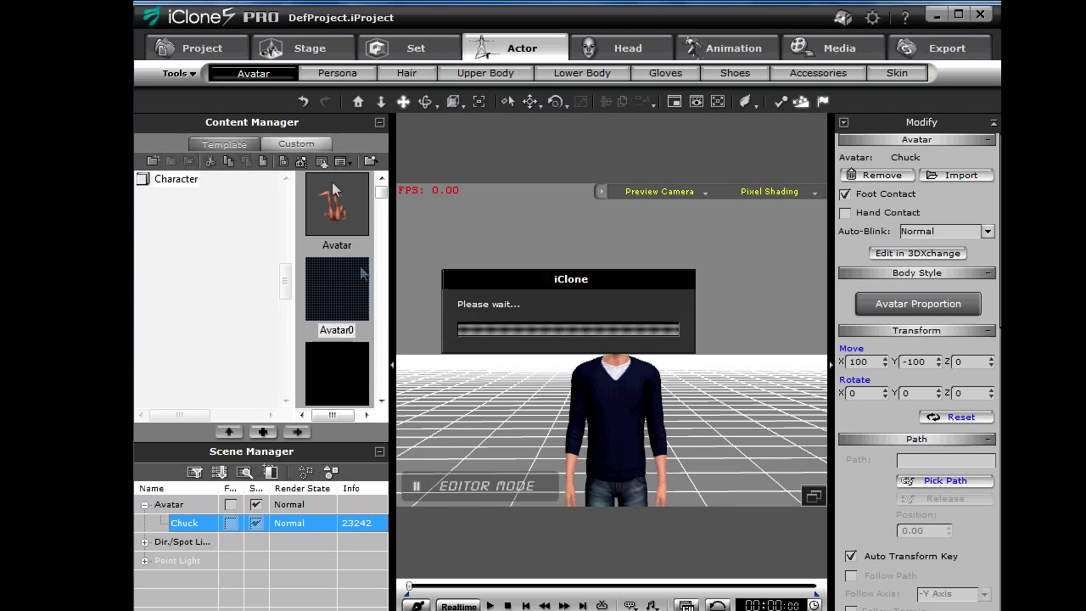
pyautogui.click(381, 188)
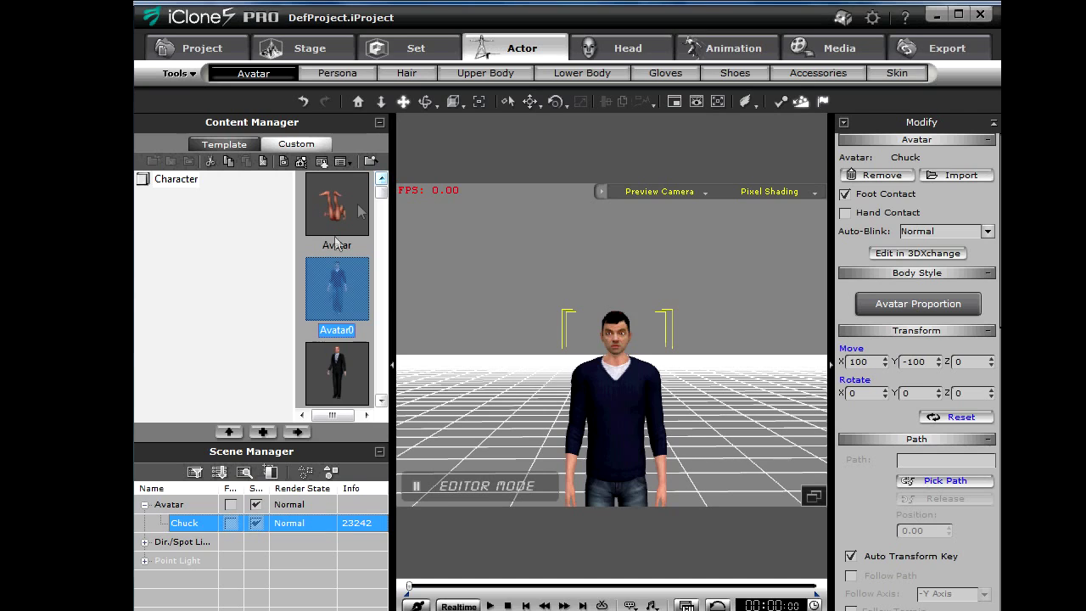
pyautogui.click(378, 195)
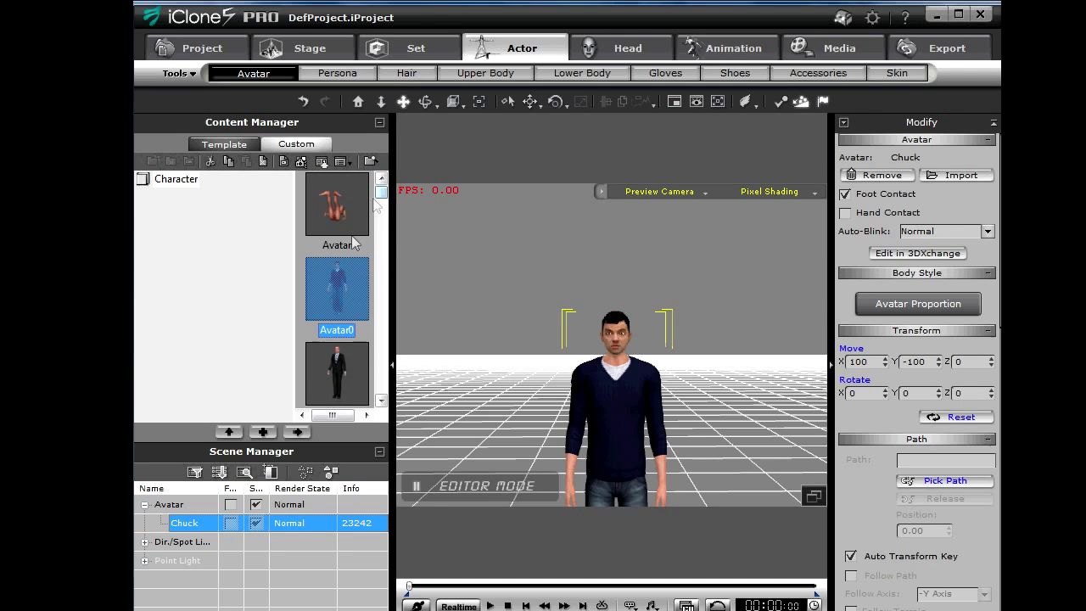
# Orbit the viewport to a front view of Chuck and go to the Project page
pyautogui.moveTo(337, 212); pyautogui.dragTo(611, 344)
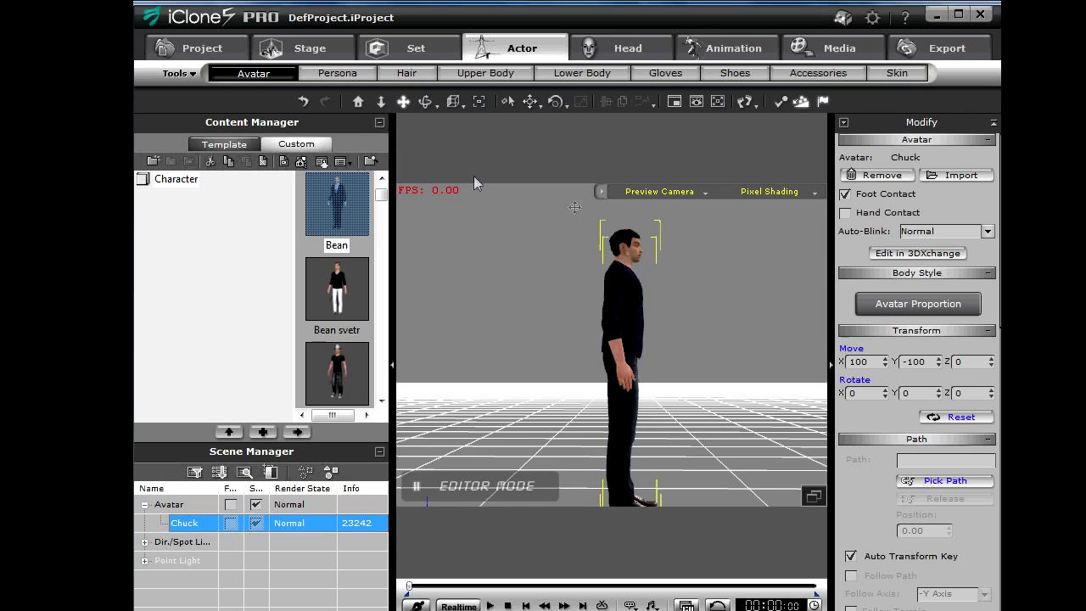
pyautogui.moveTo(574, 207); pyautogui.dragTo(419, 266, button='right')
pyautogui.moveTo(623, 311)
pyautogui.mouseDown(button='right')
pyautogui.moveTo(594, 388)
pyautogui.moveTo(635, 368)
pyautogui.moveTo(618, 393)
pyautogui.moveTo(596, 390)
pyautogui.mouseUp(button='right')
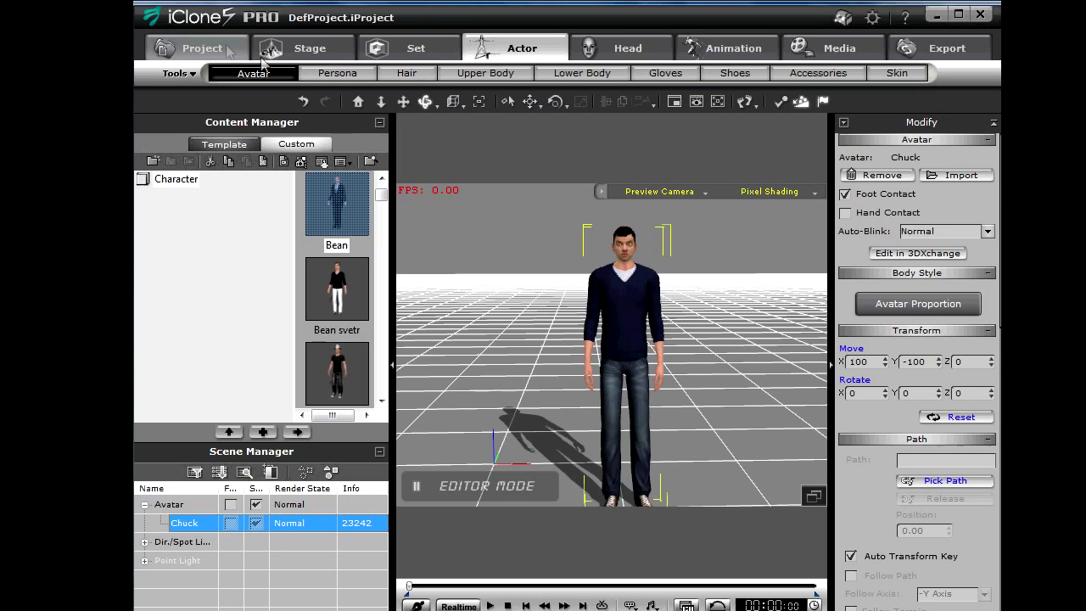
pyautogui.click(207, 51)
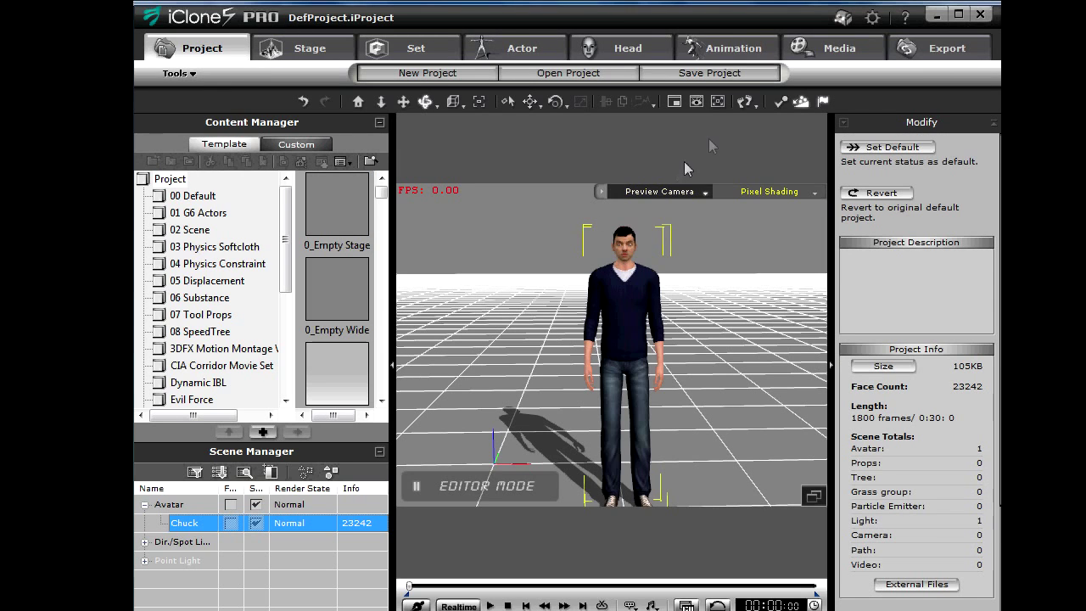
# Open Save Project, then cancel the Save As dialog without saving
pyautogui.click(701, 74)
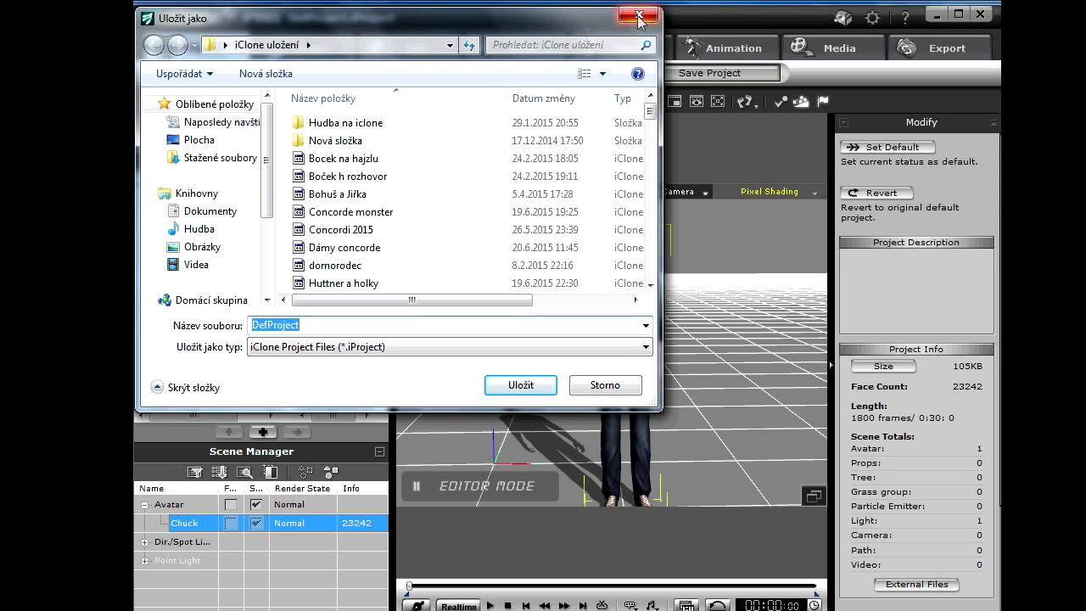
pyautogui.moveTo(650, 111)
pyautogui.mouseDown()
pyautogui.moveTo(655, 333)
pyautogui.moveTo(638, 36)
pyautogui.mouseUp()
pyautogui.click(589, 390)
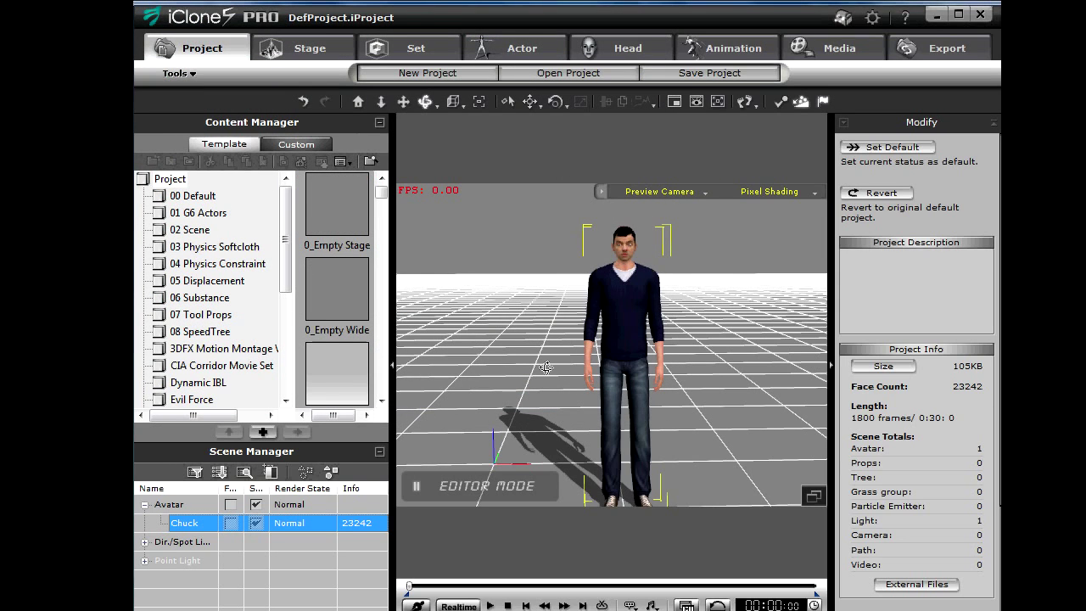